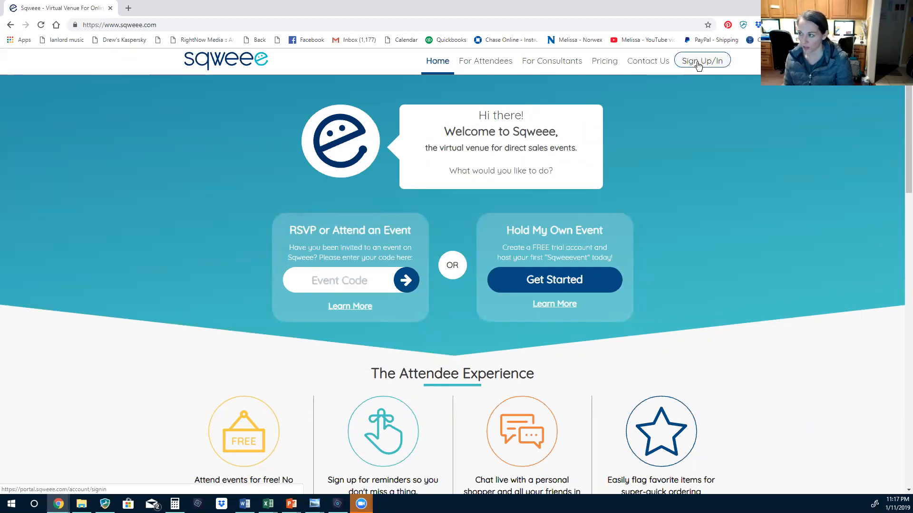
# Sign in with Facebook and start a blank new event from the dashboard
pyautogui.click(698, 66)
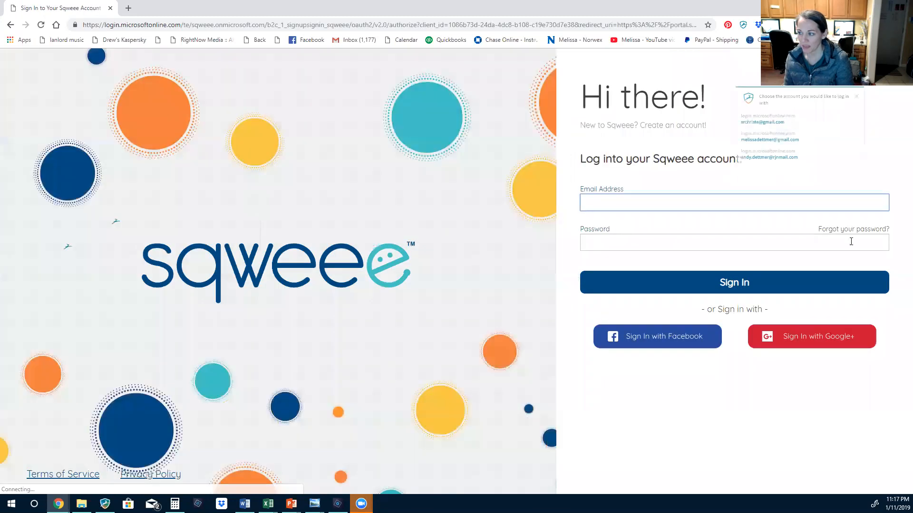
pyautogui.click(683, 340)
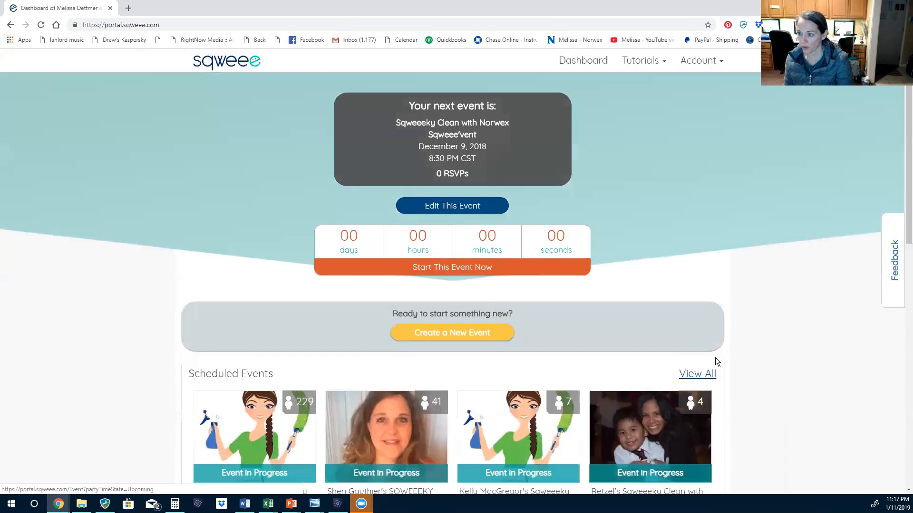
pyautogui.scroll(-1, 656, 257)
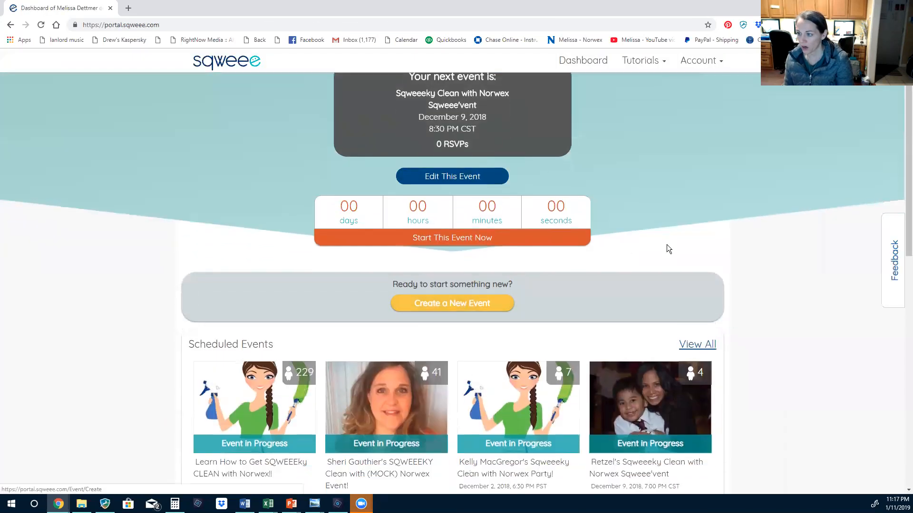
pyautogui.scroll(1, 666, 244)
pyautogui.click(436, 320)
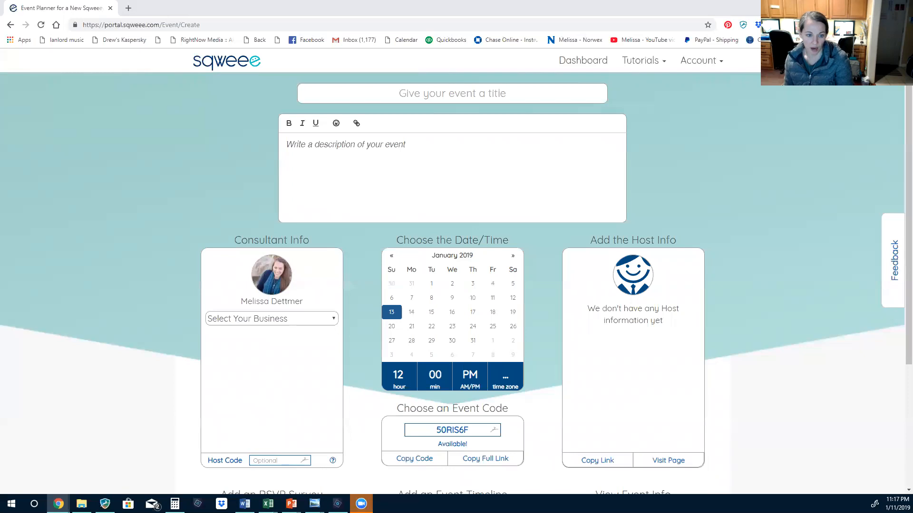
# Paste 'Sqweeeky Clean with Norwex' as the event title and place the cursor in the description
pyautogui.click(401, 93)
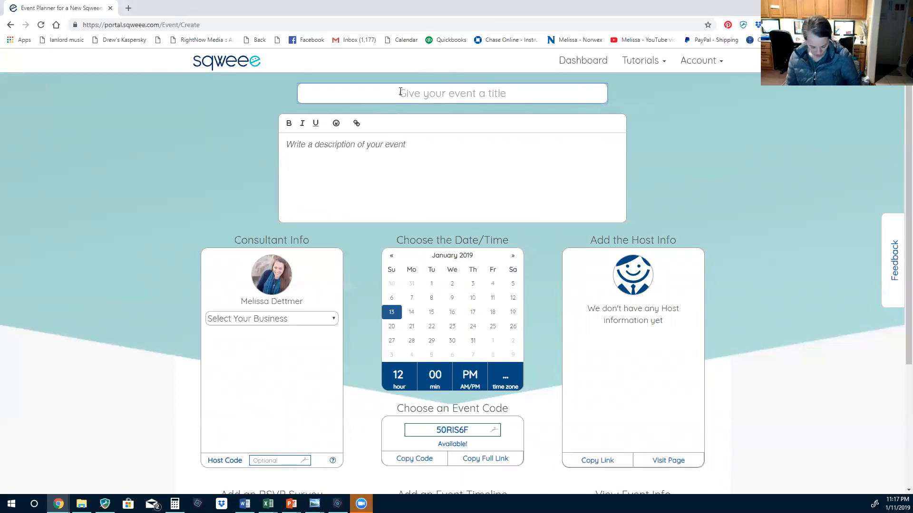
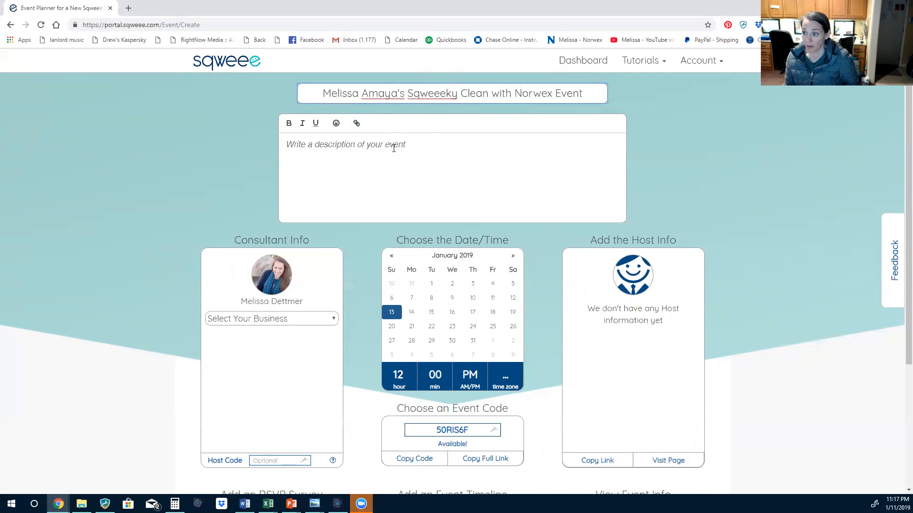
pyautogui.click(394, 143)
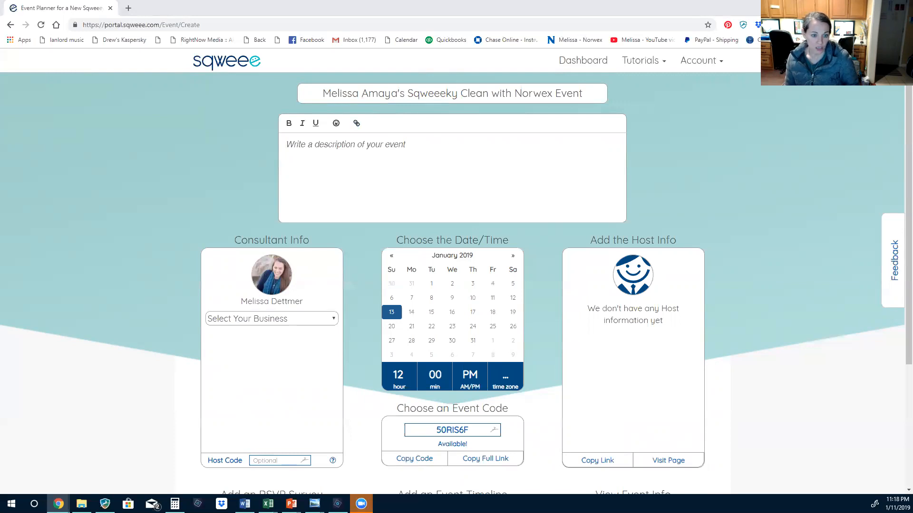
pyautogui.click(368, 149)
# Paste the event description and replace the co-host names with 'us'
pyautogui.hotkey('ctrl', 'v')
pyautogui.scroll(3, 380, 180)
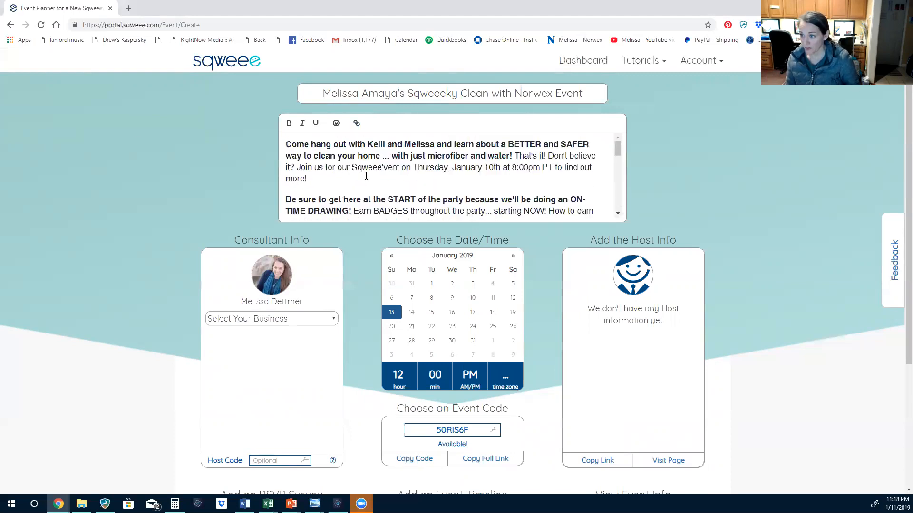
pyautogui.doubleClick(378, 144)
pyautogui.press('Delete')
pyautogui.press('Delete')
pyautogui.press('Delete')
pyautogui.press('Delete')
pyautogui.press('Delete')
pyautogui.press('Delete')
pyautogui.press('Delete')
pyautogui.press('Delete')
pyautogui.press('Delete')
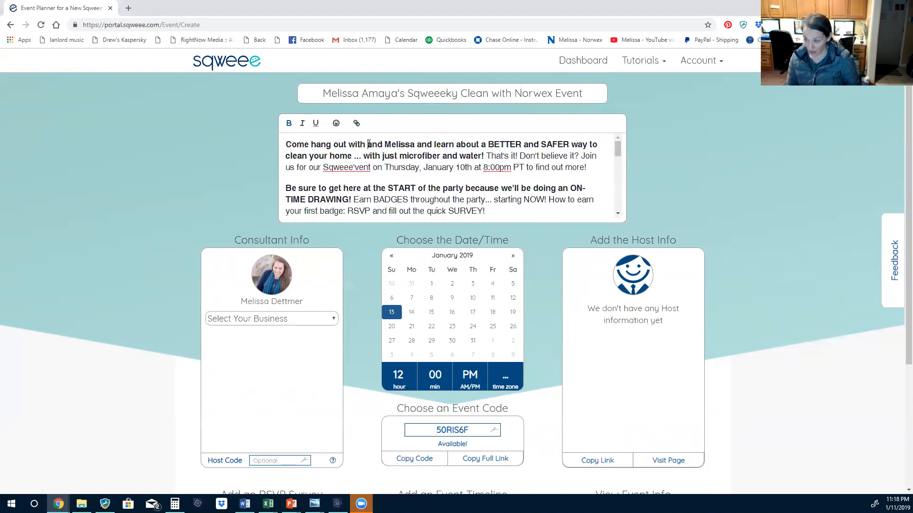
pyautogui.press('Delete')
pyautogui.press('Delete')
pyautogui.press('Delete')
pyautogui.press('Delete')
pyautogui.press('BackSpace')
pyautogui.press('BackSpace')
pyautogui.press('BackSpace')
pyautogui.press('BackSpace')
pyautogui.press('BackSpace')
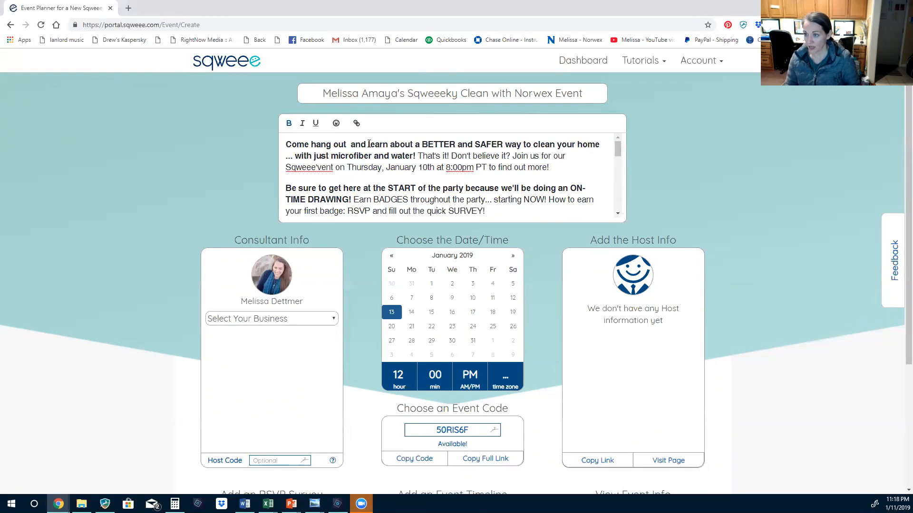
pyautogui.write('us')
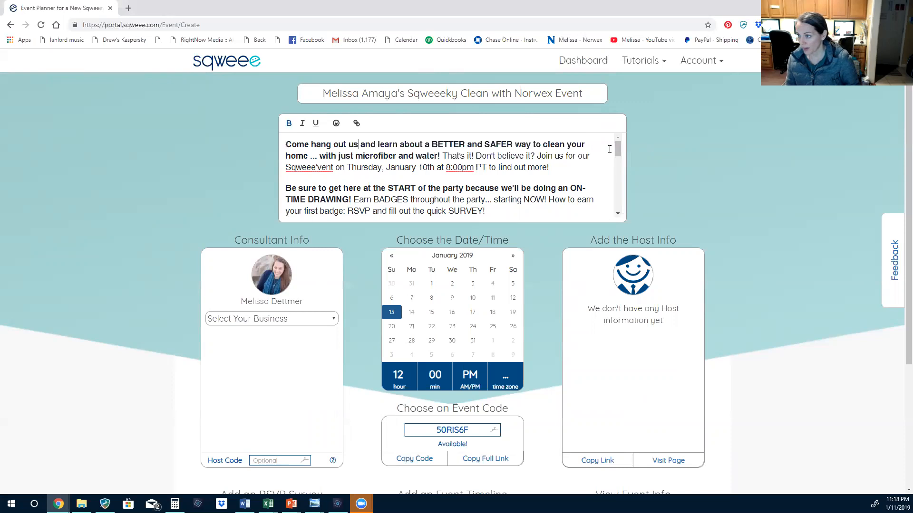
# Change the description's date to the 13th, time to 8:30pm, and Thursday to Sunday
pyautogui.click(427, 167)
pyautogui.press('BackSpace')
pyautogui.write('3')
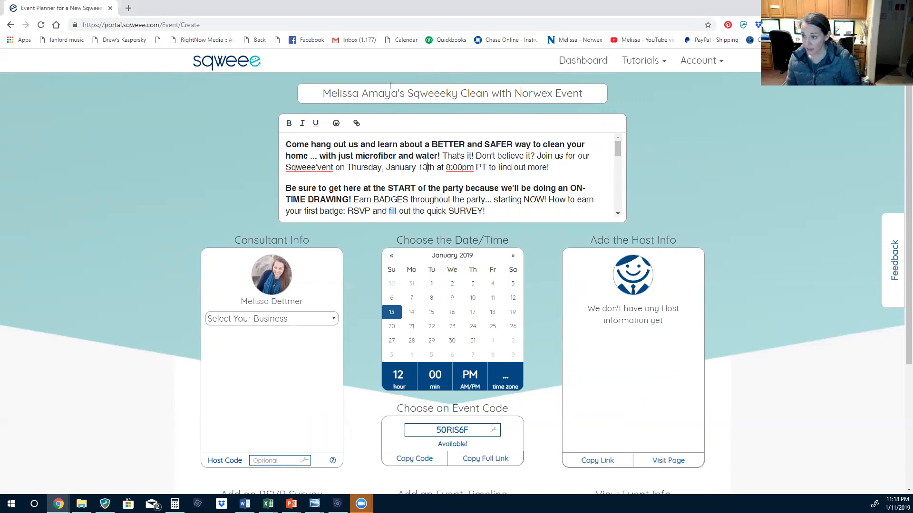
pyautogui.click(458, 167)
pyautogui.press('BackSpace')
pyautogui.write('3')
pyautogui.doubleClick(355, 167)
pyautogui.write('Sunday')
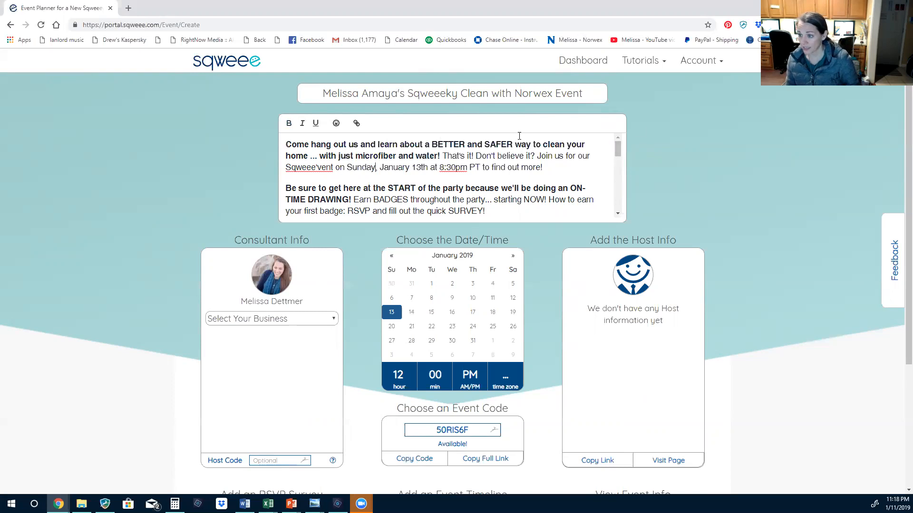
pyautogui.moveTo(618, 151); pyautogui.dragTo(630, 168)
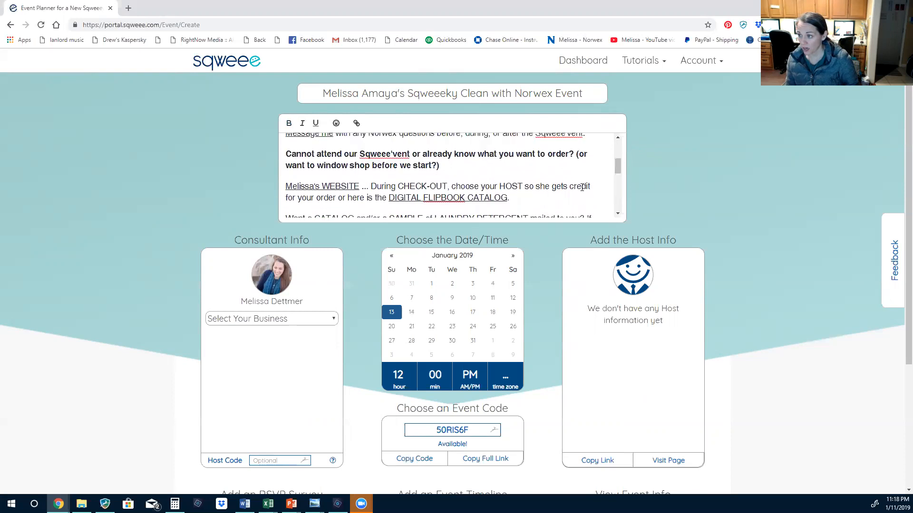
pyautogui.click(309, 187)
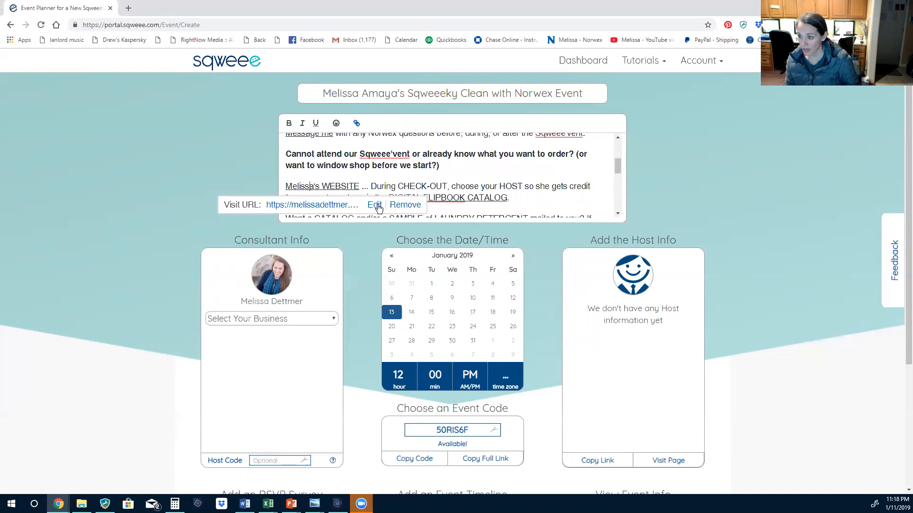
pyautogui.click(463, 144)
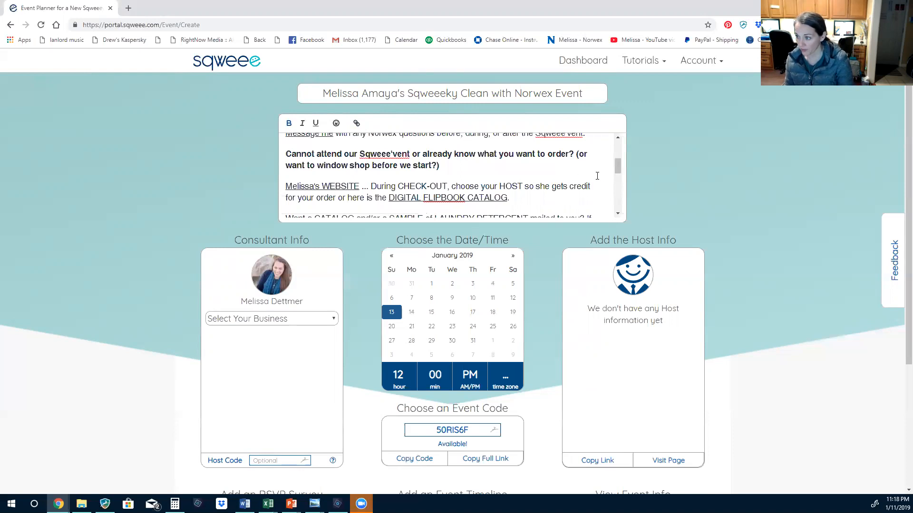
pyautogui.moveTo(619, 162); pyautogui.dragTo(621, 167)
pyautogui.click(478, 174)
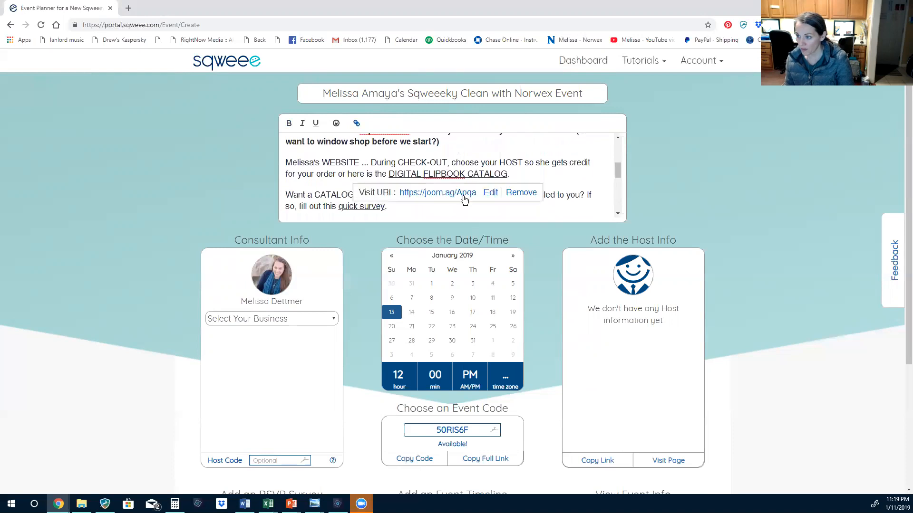
pyautogui.click(538, 146)
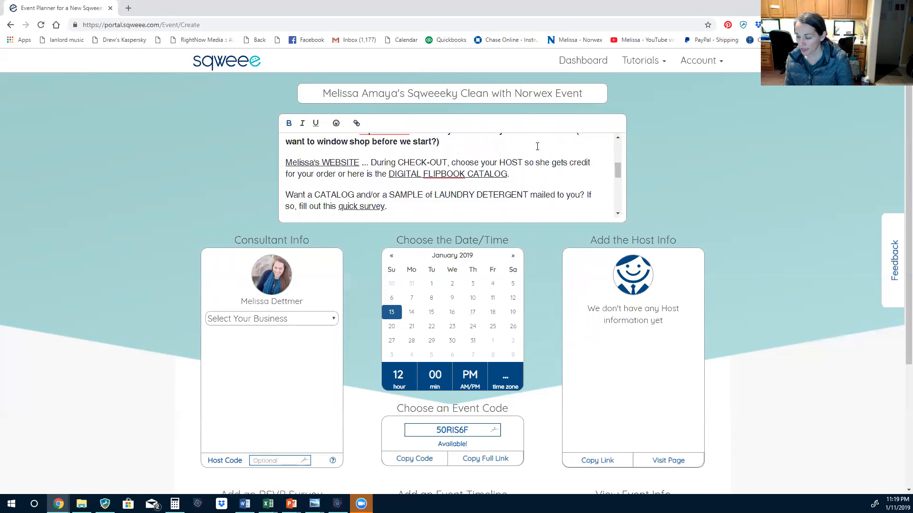
pyautogui.moveTo(617, 169); pyautogui.dragTo(620, 177)
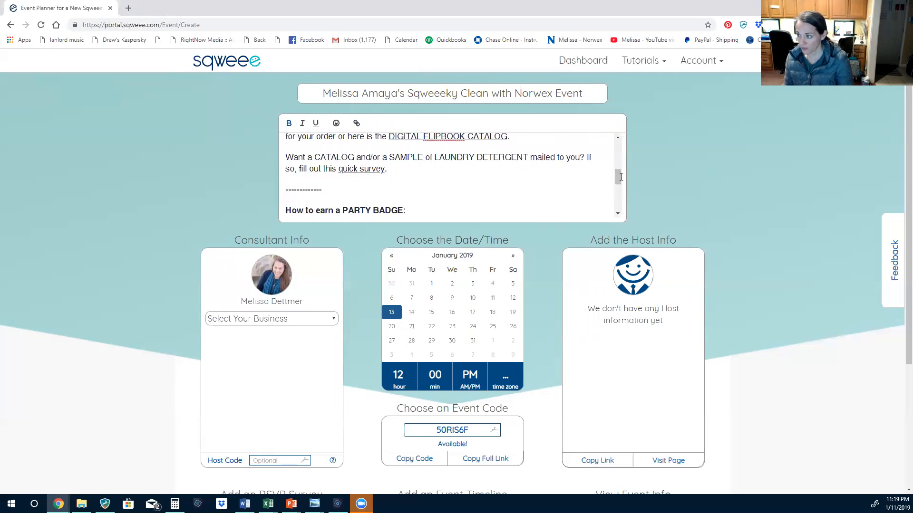
pyautogui.moveTo(617, 176); pyautogui.dragTo(617, 135)
pyautogui.scroll(-2, 197, 292)
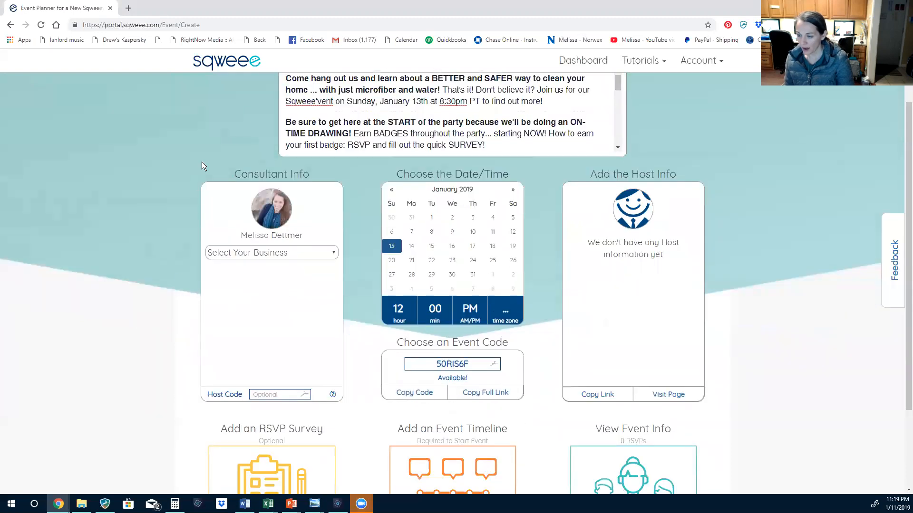
# Choose Norwex as the business and set a January 13 start time of 08:30
pyautogui.click(260, 251)
pyautogui.click(241, 275)
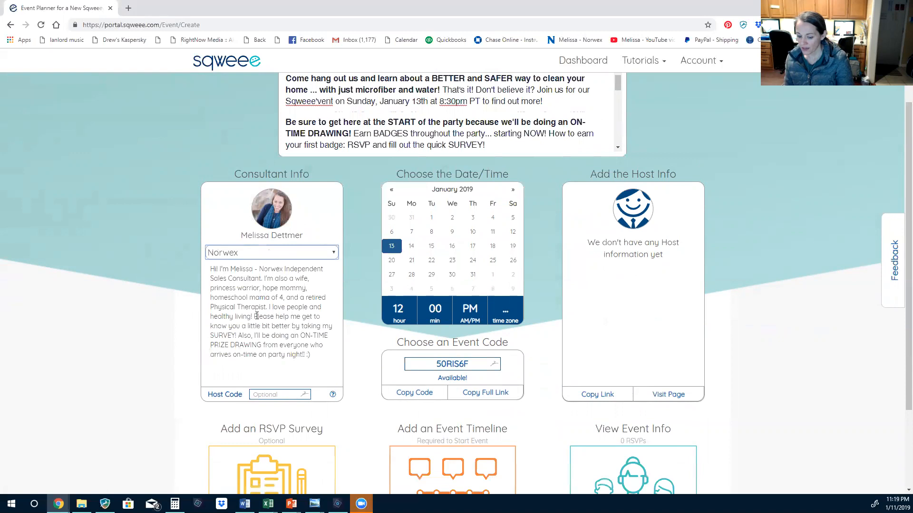
pyautogui.click(393, 248)
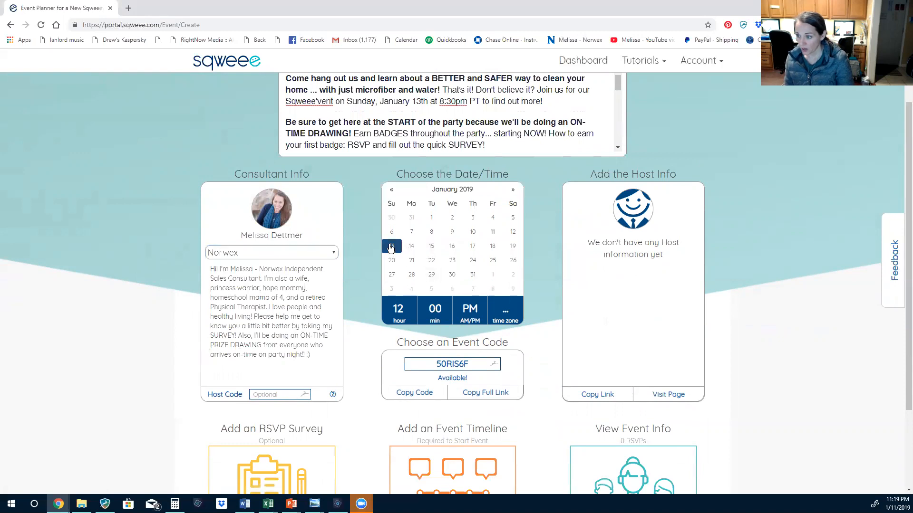
pyautogui.click(400, 315)
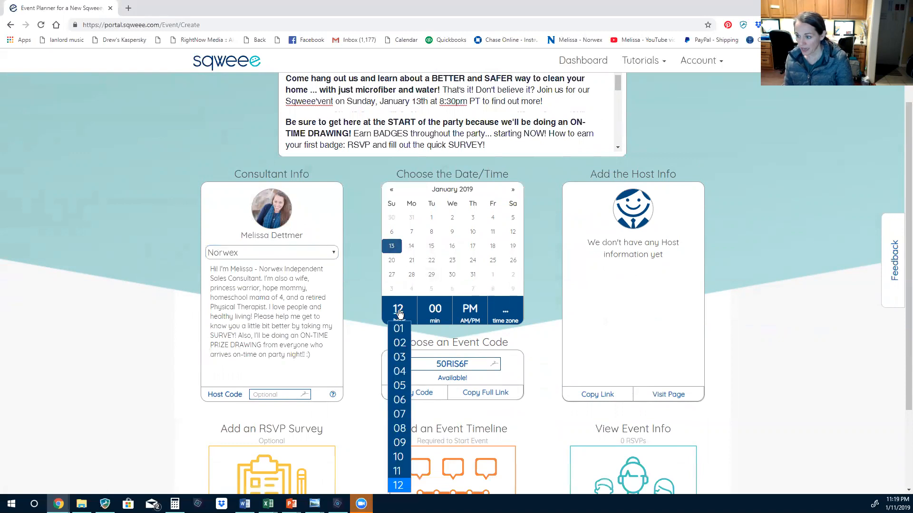
pyautogui.click(399, 429)
pyautogui.click(435, 311)
pyautogui.scroll(-5, 431, 272)
pyautogui.scroll(-1, 432, 272)
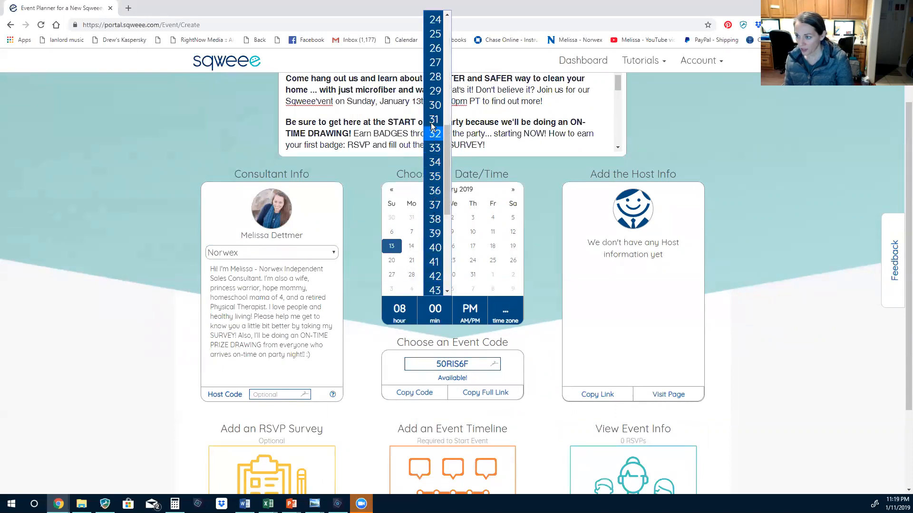
pyautogui.click(433, 105)
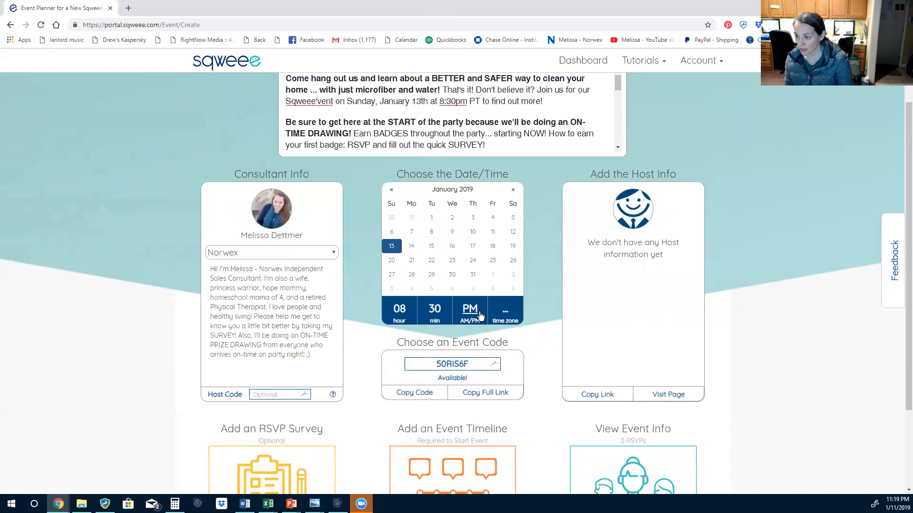
# Set the time zone to Central and clear the generated event code
pyautogui.click(505, 312)
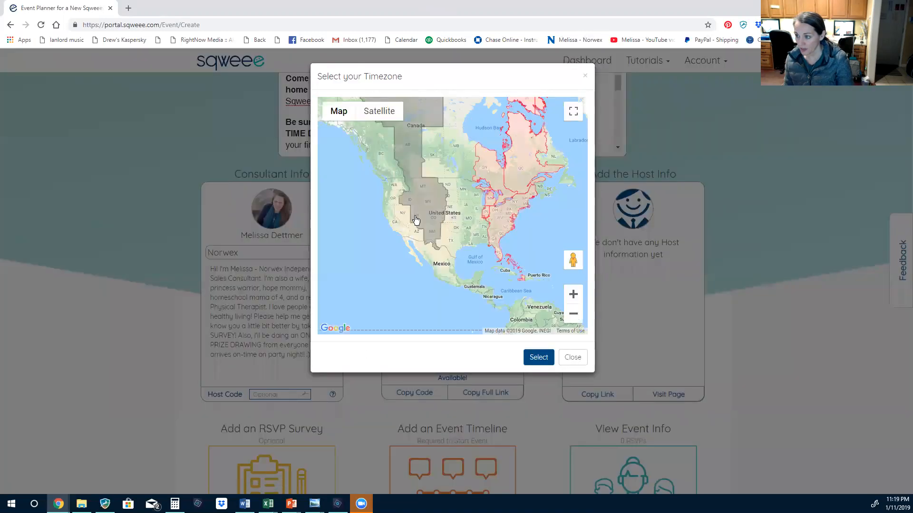
pyautogui.click(467, 216)
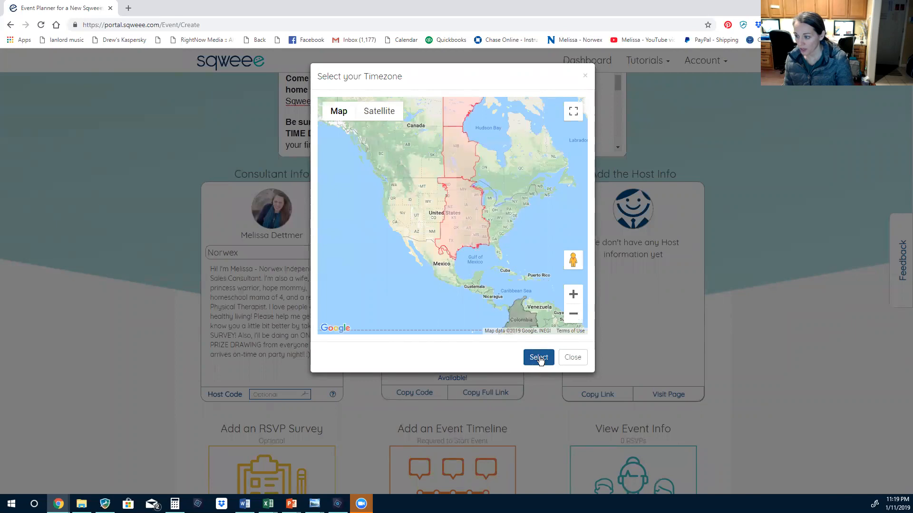
pyautogui.click(540, 360)
pyautogui.moveTo(477, 366); pyautogui.dragTo(417, 365)
pyautogui.press('BackSpace')
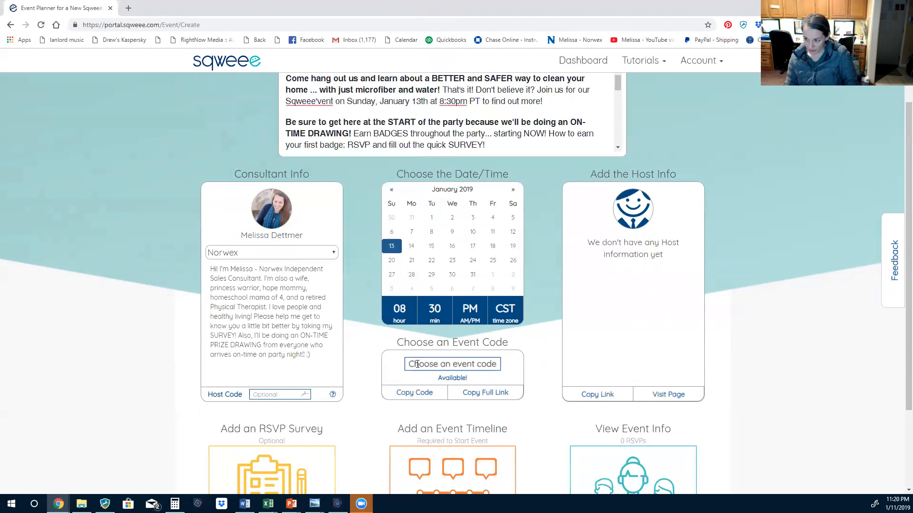
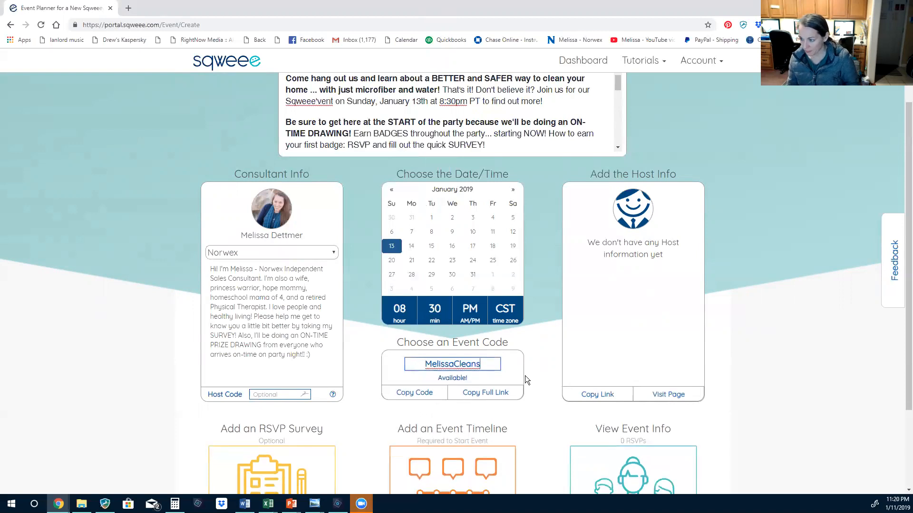
# Enter an event code of the consultant's first name plus 'Cleans' until it shows Available
pyautogui.scroll(-1, 557, 368)
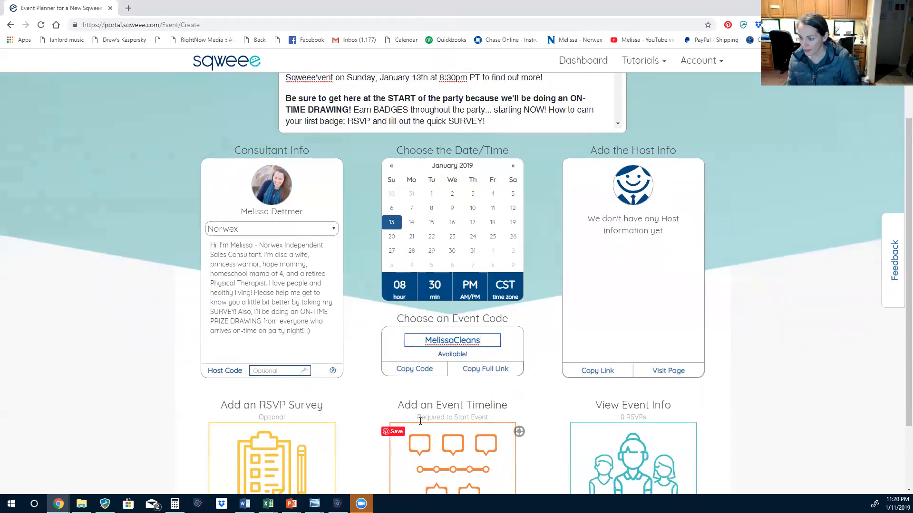
pyautogui.scroll(-2, 574, 188)
pyautogui.scroll(3, 582, 368)
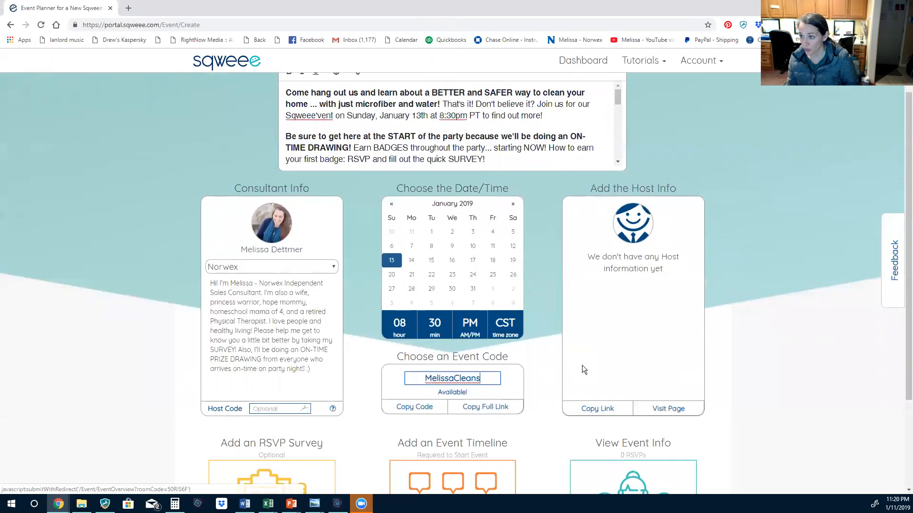
pyautogui.scroll(-3, 583, 368)
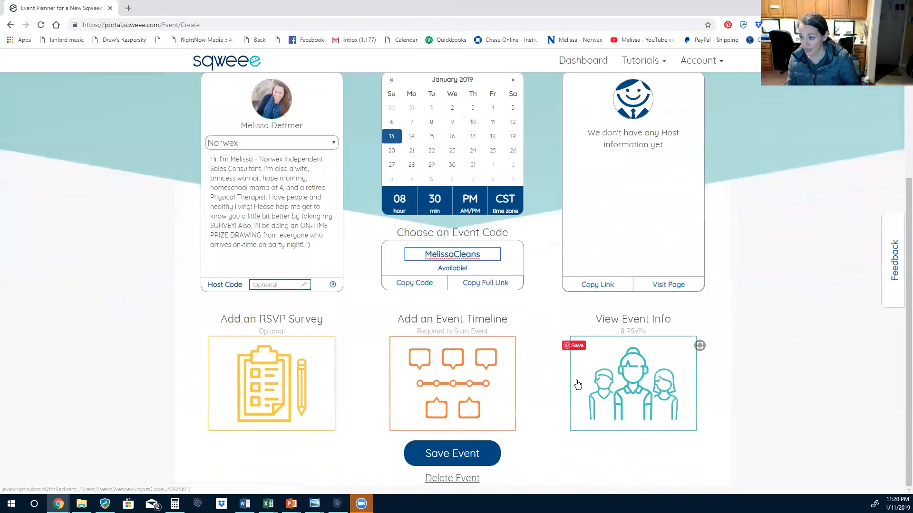
# Save the event and go to page 2 of all scheduled events
pyautogui.click(452, 456)
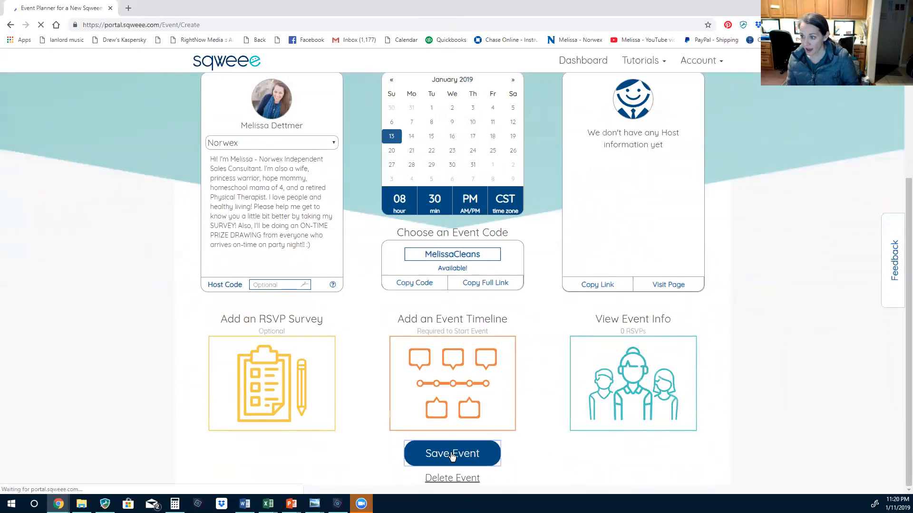
pyautogui.scroll(-5, 520, 355)
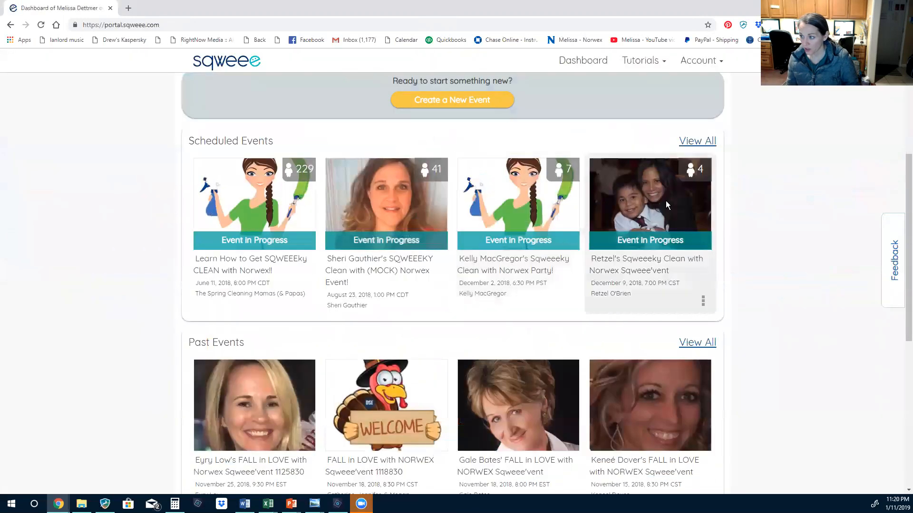
pyautogui.scroll(3, 701, 231)
pyautogui.click(697, 270)
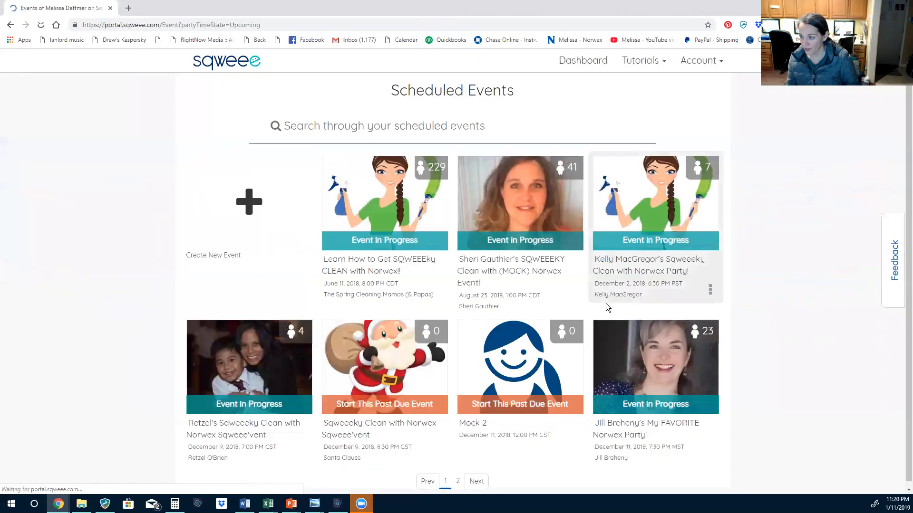
pyautogui.click(475, 478)
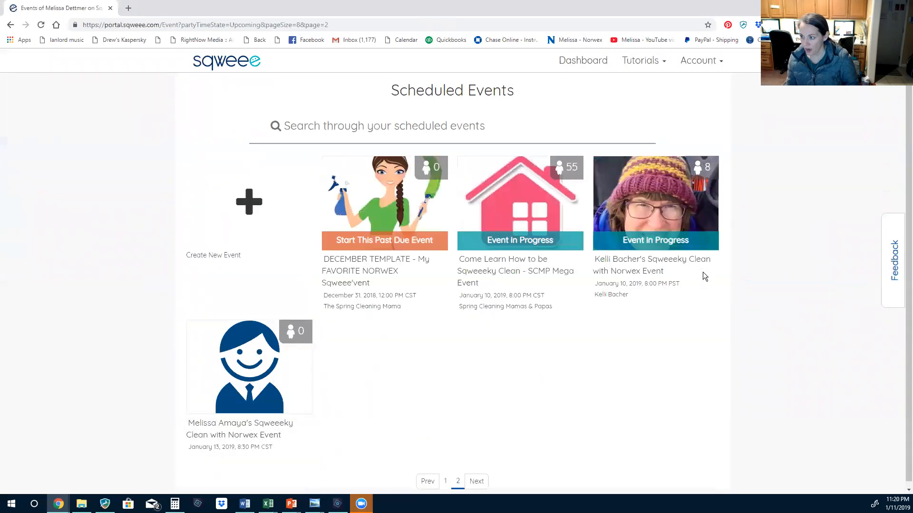
pyautogui.scroll(-1, 435, 262)
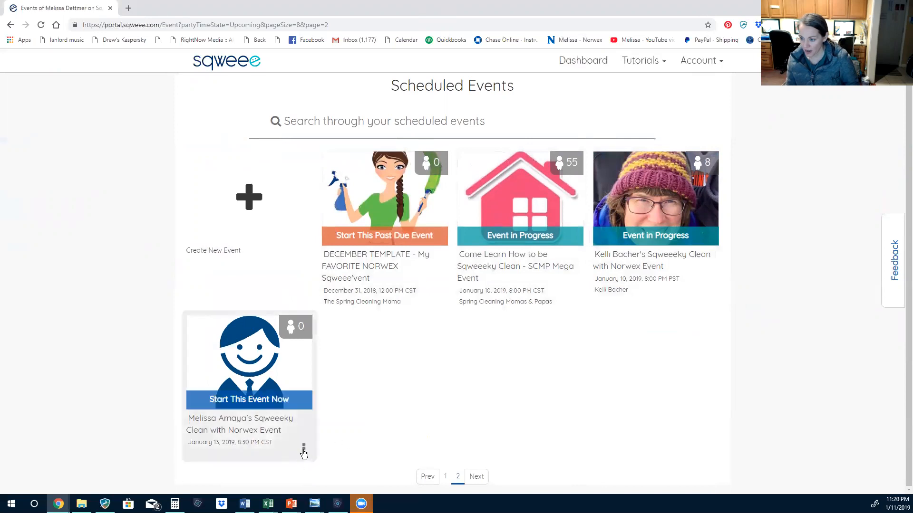
# Edit the new event and open its host invitation page
pyautogui.click(303, 452)
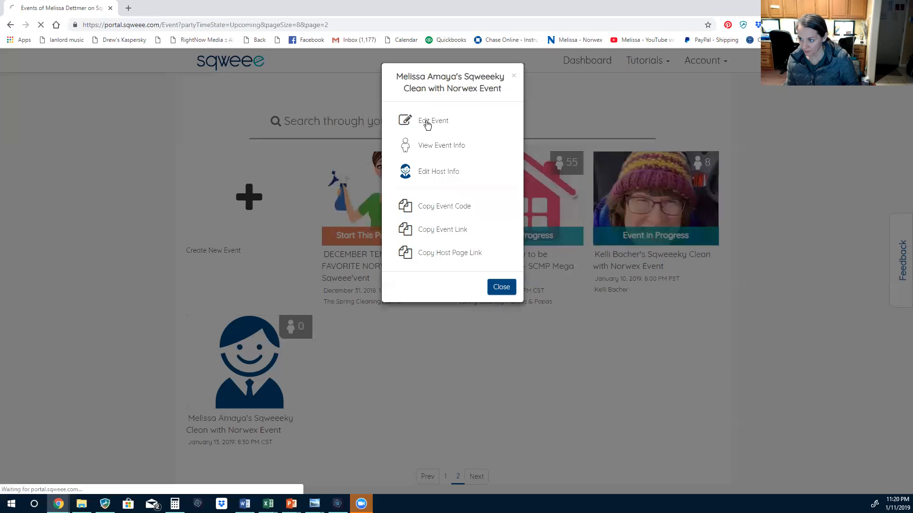
pyautogui.click(428, 123)
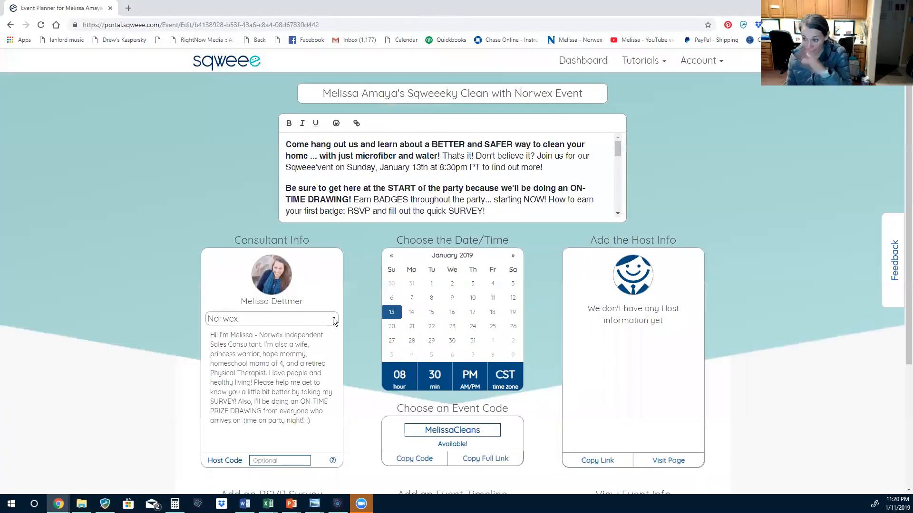
pyautogui.scroll(-2, 648, 322)
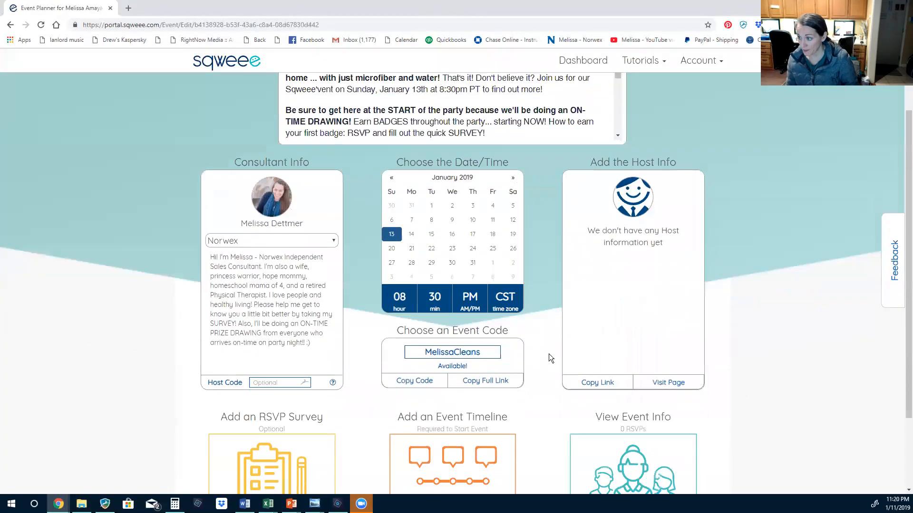
pyautogui.scroll(-1, 399, 379)
pyautogui.scroll(3, 486, 426)
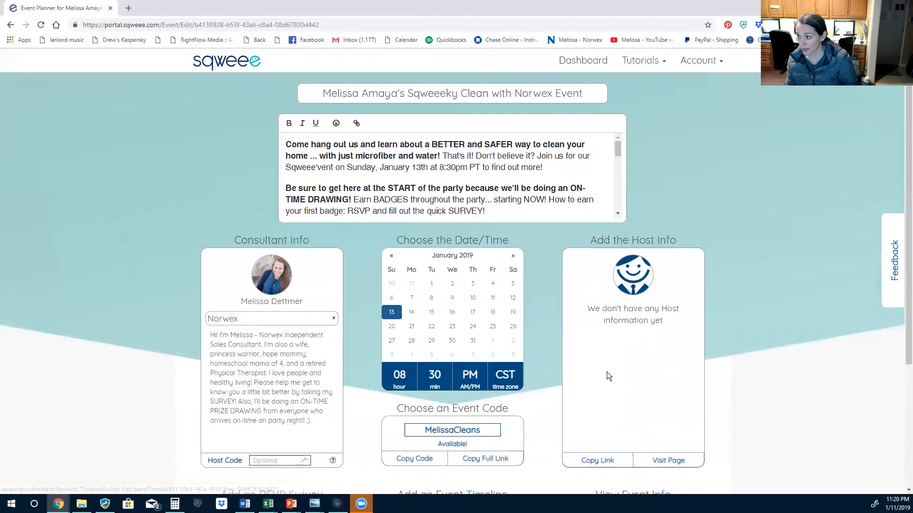
pyautogui.scroll(-1, 612, 369)
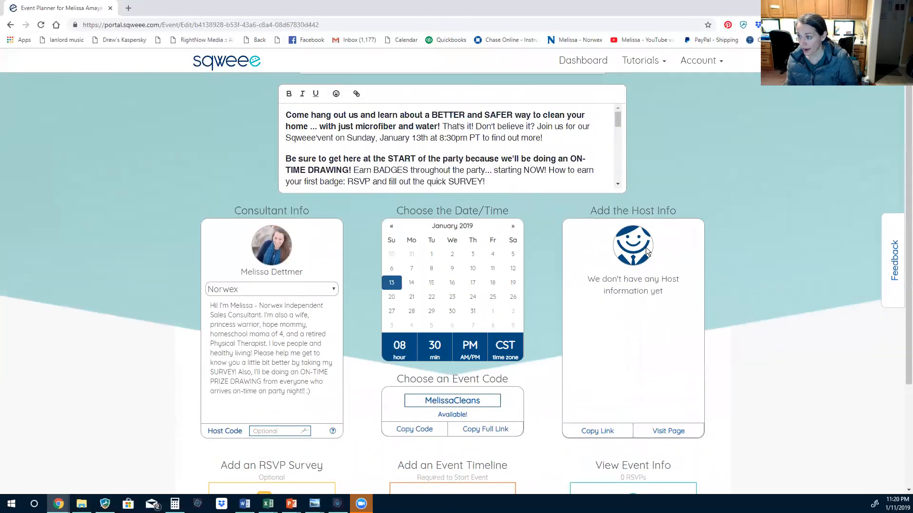
pyautogui.click(663, 434)
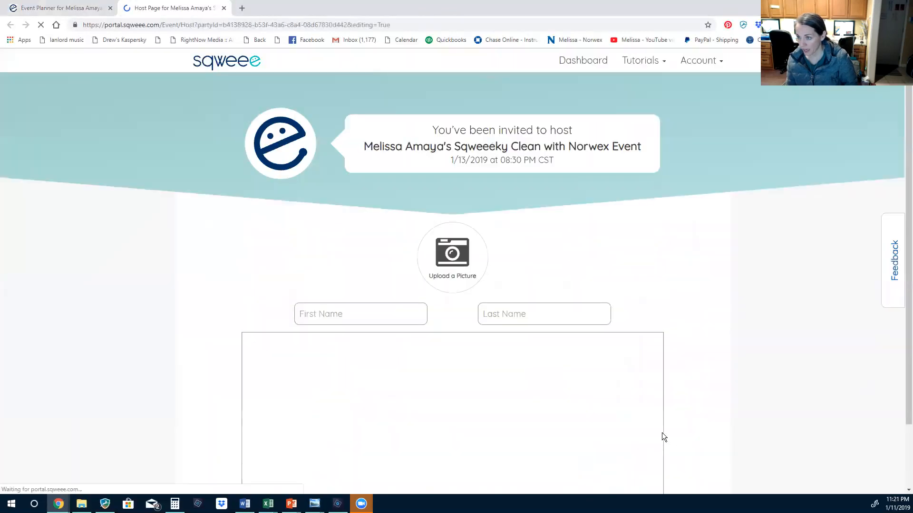
# Upload the host's jpg photo to the host page
pyautogui.scroll(-2, 537, 300)
pyautogui.click(427, 149)
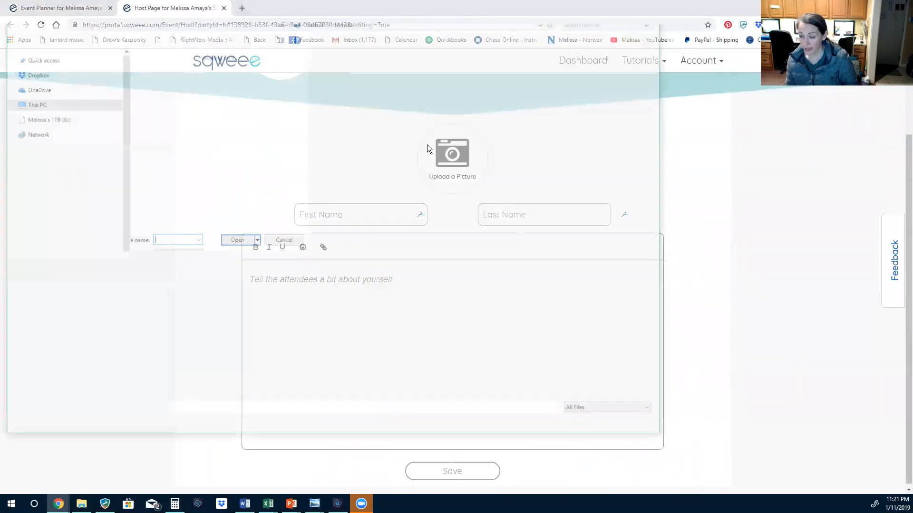
pyautogui.click(159, 73)
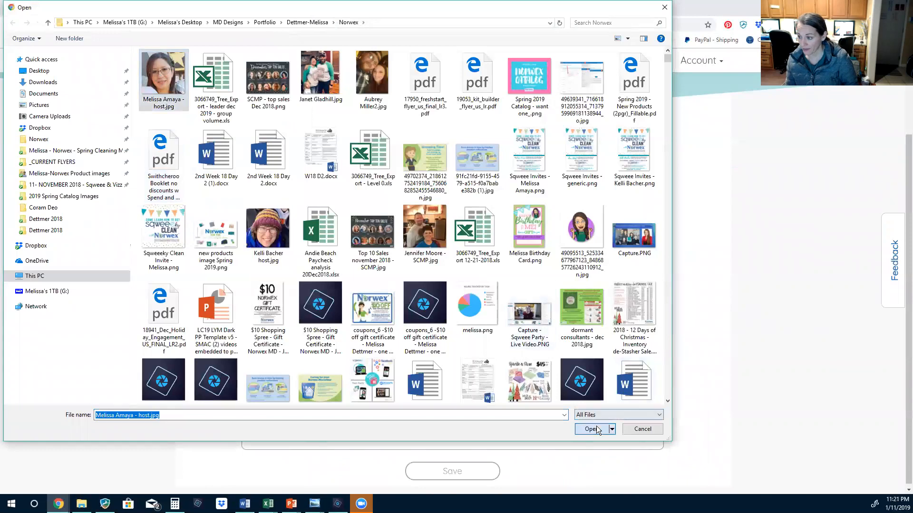
pyautogui.click(591, 428)
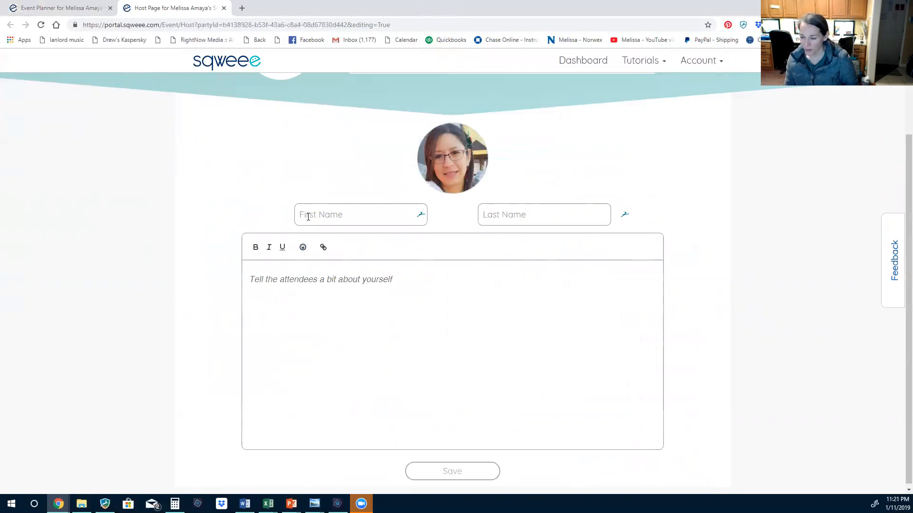
# Enter the host's first and last name
pyautogui.click(308, 217)
pyautogui.press('Tab')
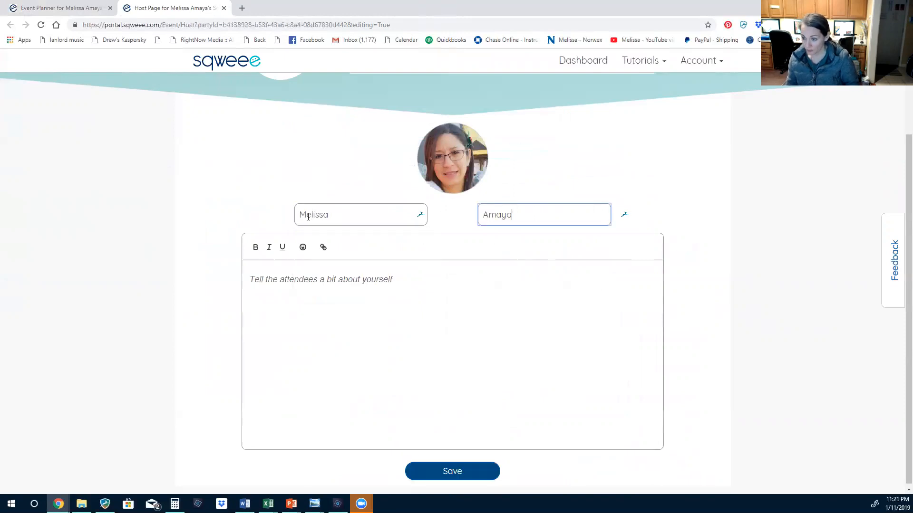
# Paste the host bio, change Thursday to Sunday and the time to 8:30pm, and save
pyautogui.click(343, 285)
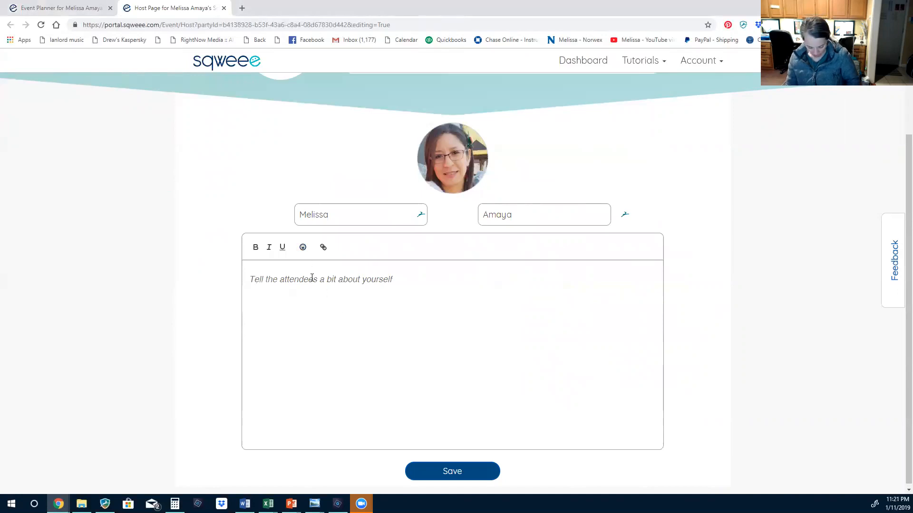
pyautogui.write('I\'m excited about my Norwex party on Thursday!! If you\'ve never heard of Norwex, they\'re pretty amazing, and the products that I use have drastically cut down my cleaning time! Plus, I don\'t have to carry around any spray bottles of yucky chemicals anymore!! I can\'t wait for you to learn more about how to clean your home WITHOUT toxic chemicals, too! "See" you Thursday at 8:00pm PT!')
pyautogui.doubleClick(531, 314)
pyautogui.write('Sunday')
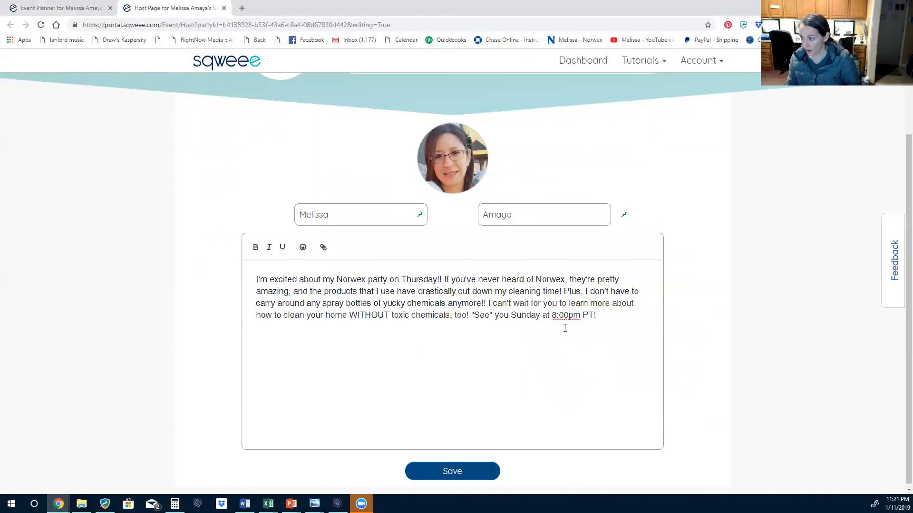
pyautogui.press('BackSpace')
pyautogui.write('3')
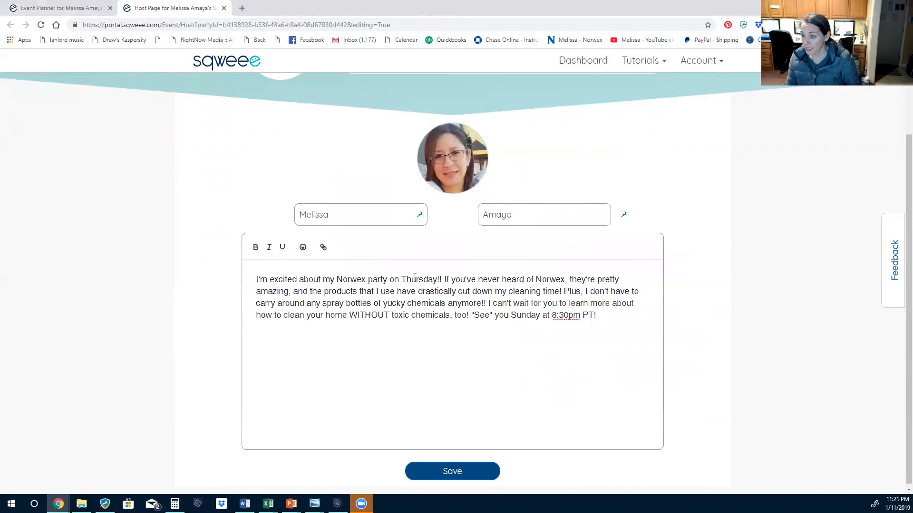
pyautogui.write('Sunday')
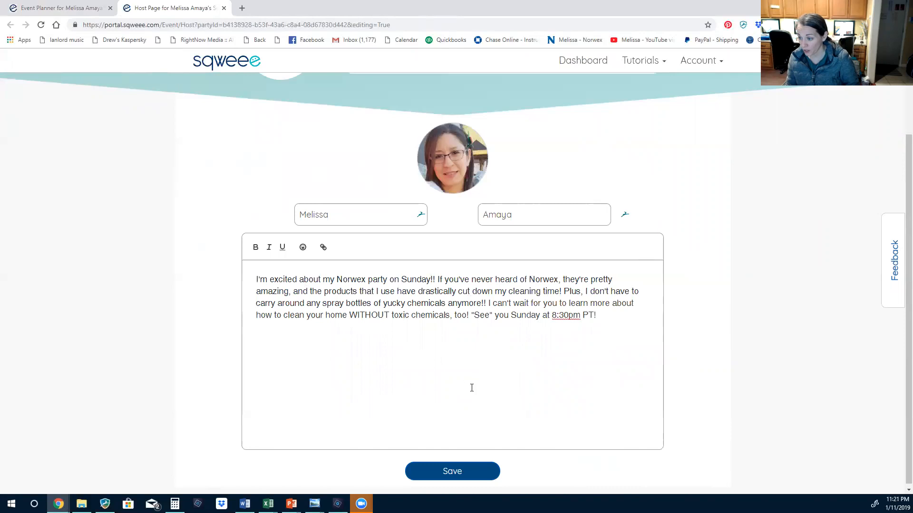
pyautogui.click(452, 474)
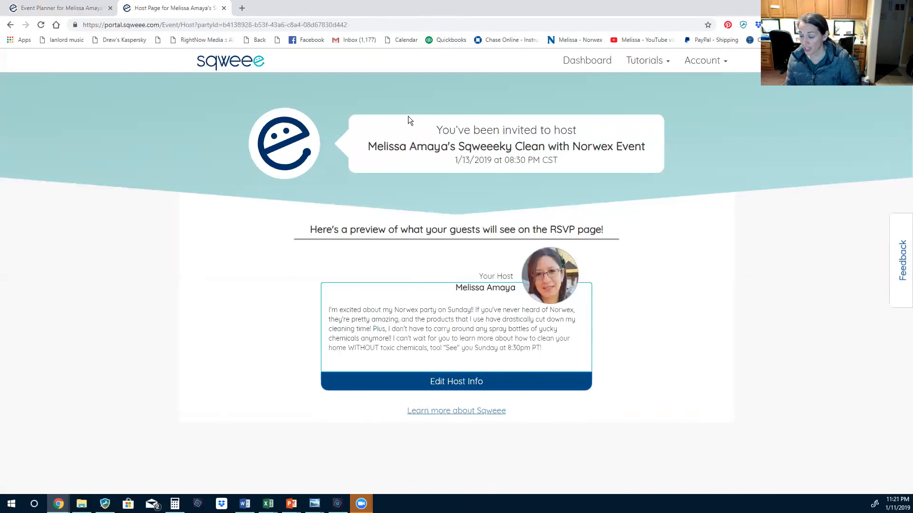
# Reopen the host info, then close the host page back to the event planner
pyautogui.click(451, 383)
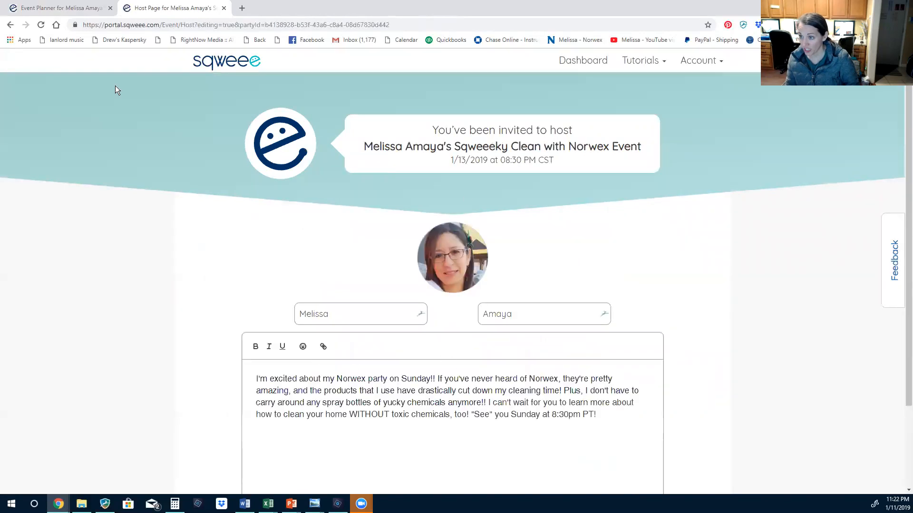
pyautogui.click(224, 8)
pyautogui.scroll(-2, 555, 366)
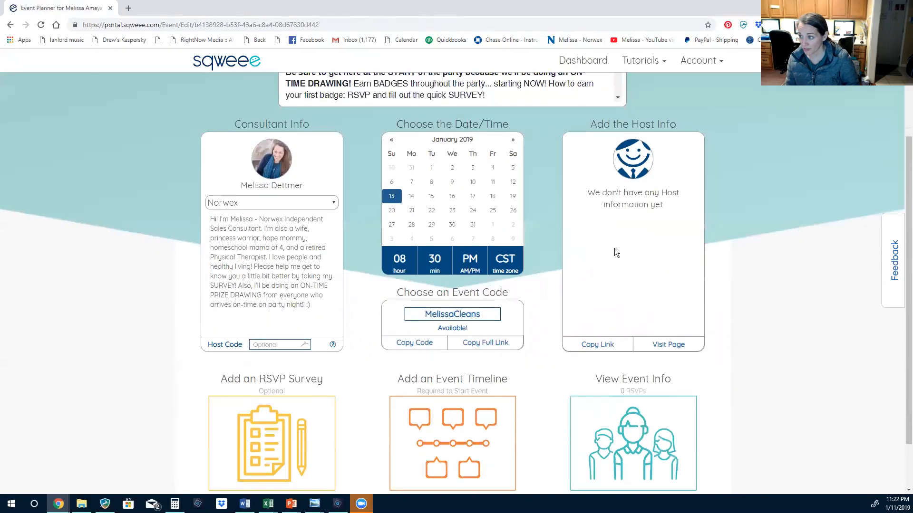
pyautogui.scroll(3, 625, 243)
pyautogui.scroll(-3, 632, 341)
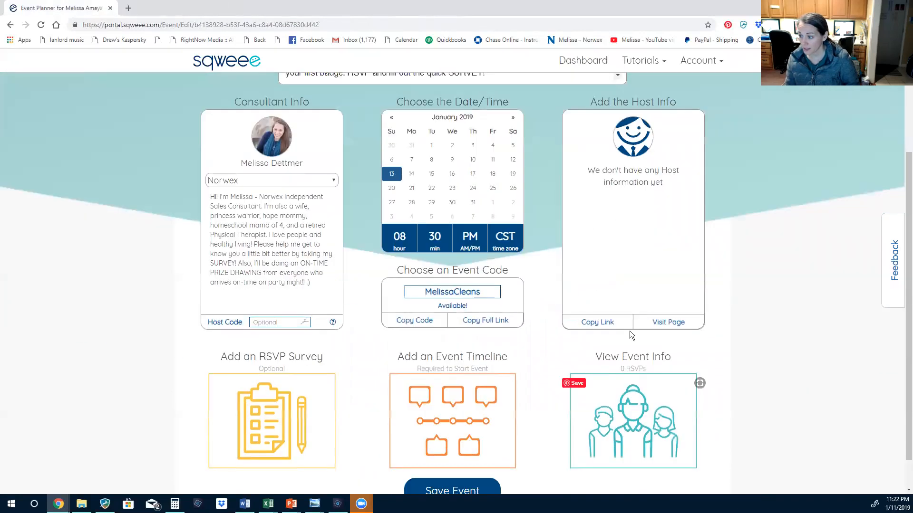
# Save the host's intro on her host page, go to the Dashboard, and close that tab
pyautogui.click(664, 323)
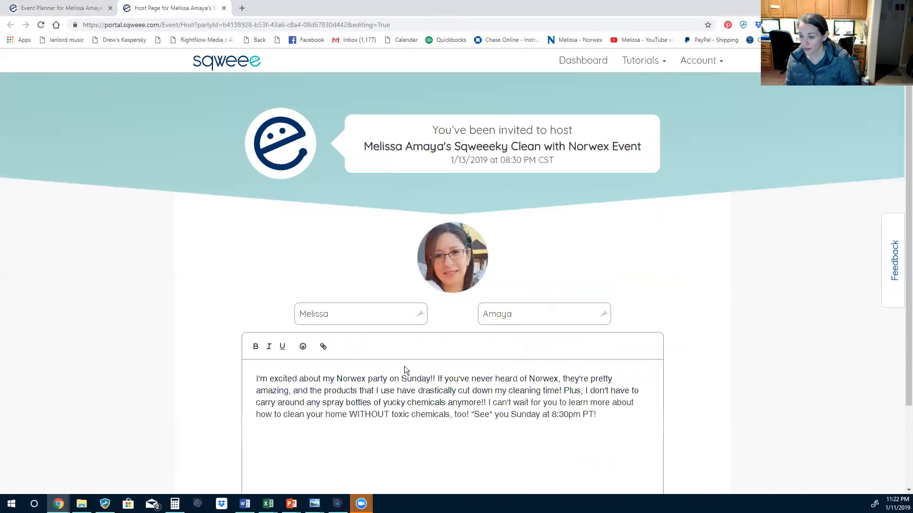
pyautogui.scroll(-2, 419, 380)
pyautogui.scroll(-1, 436, 404)
pyautogui.click(450, 468)
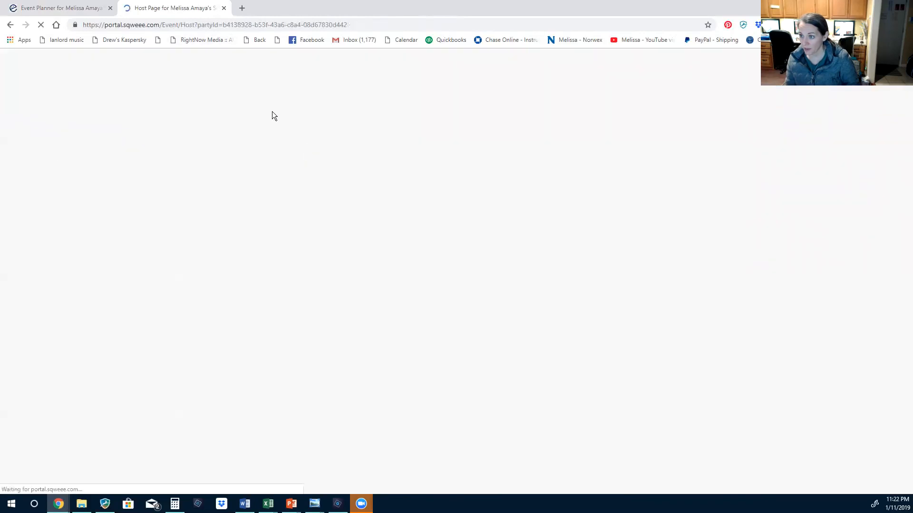
pyautogui.click(581, 61)
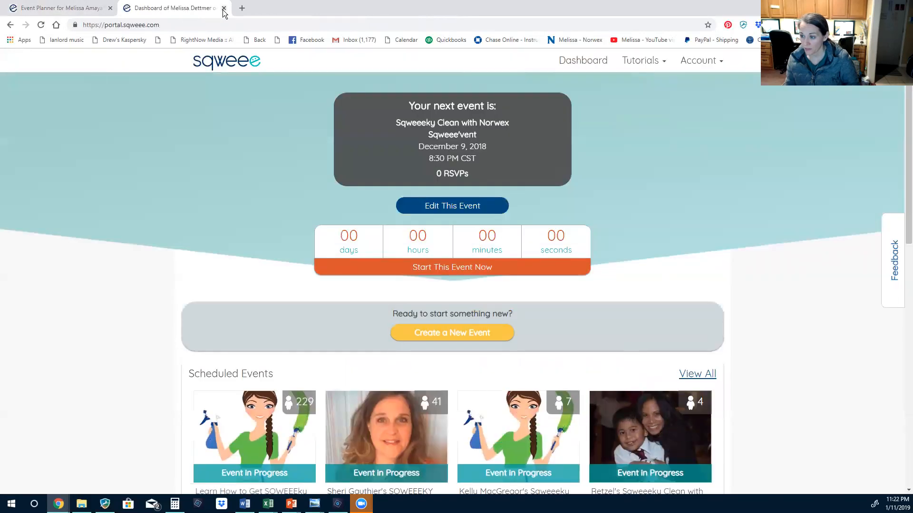
pyautogui.click(224, 8)
# Reload the Event Planner, scroll through the Sqweeeky Clean details and host intro, and open Add an RSVP Survey
pyautogui.click(41, 25)
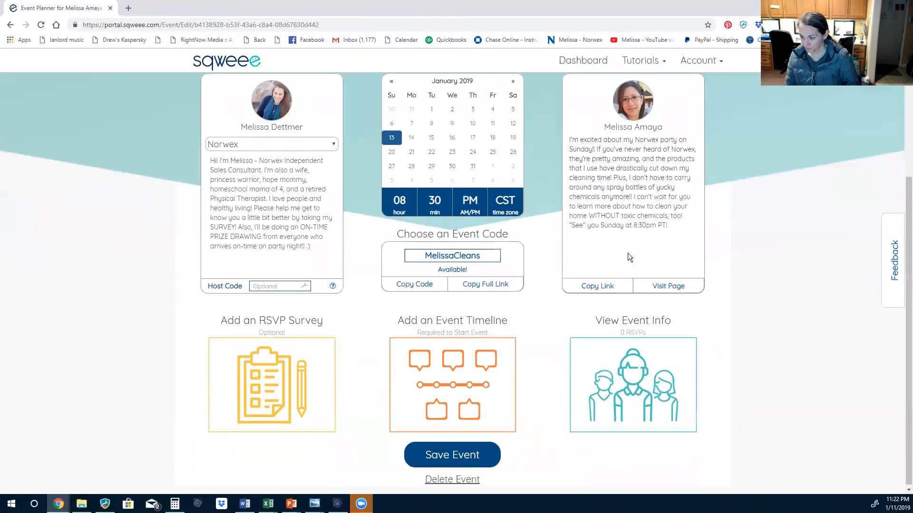
pyautogui.scroll(4, 547, 240)
pyautogui.scroll(-3, 547, 339)
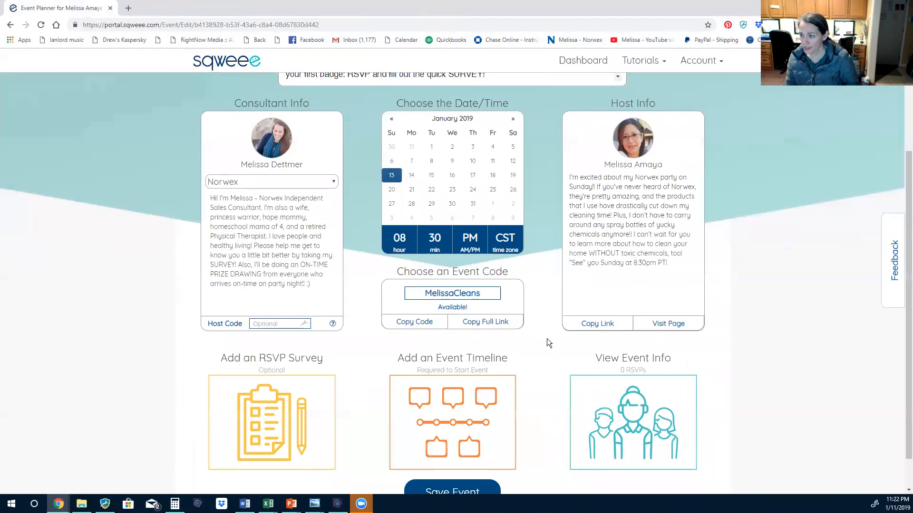
pyautogui.scroll(3, 546, 339)
pyautogui.scroll(-1, 547, 245)
pyautogui.scroll(1, 547, 245)
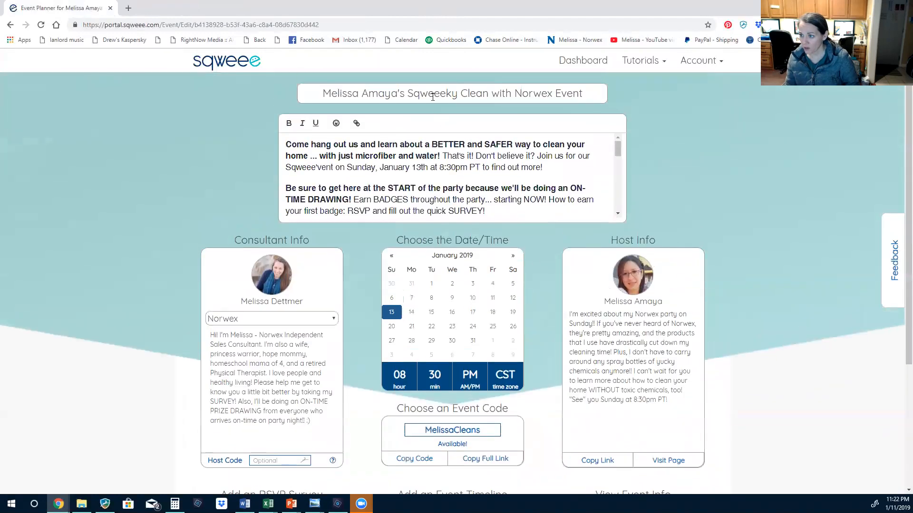
pyautogui.scroll(-8, 421, 162)
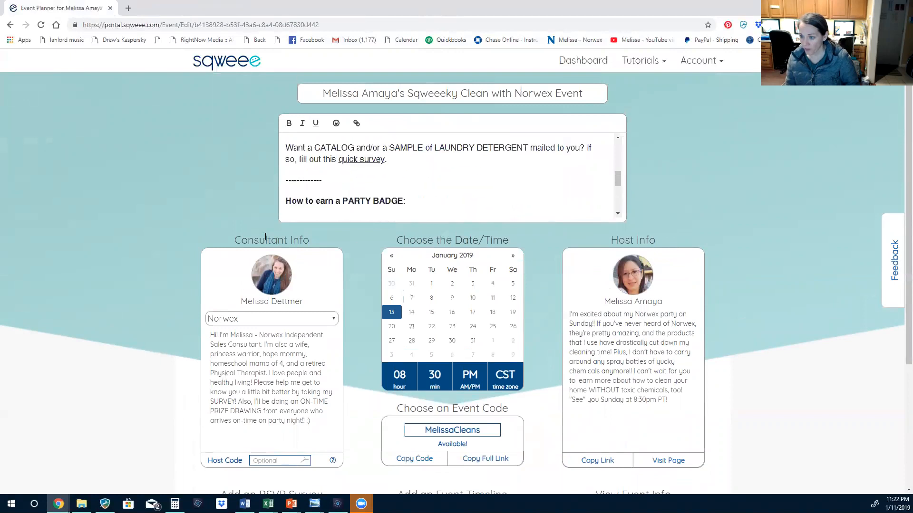
pyautogui.scroll(8, 433, 189)
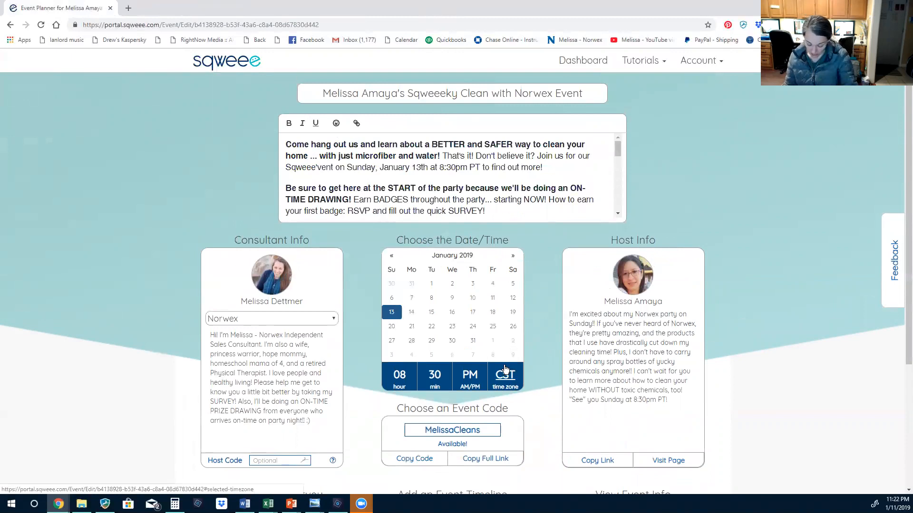
pyautogui.scroll(-1, 506, 372)
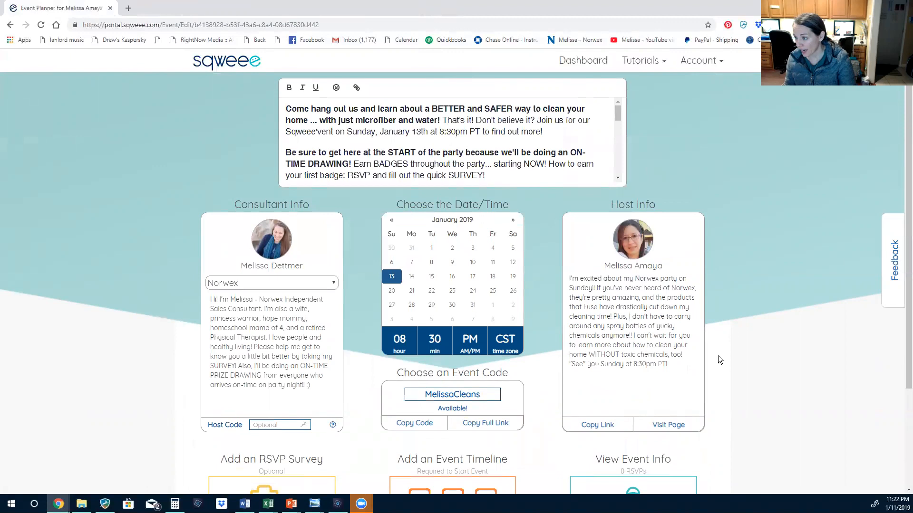
pyautogui.scroll(-3, 718, 356)
pyautogui.scroll(-1, 235, 426)
pyautogui.click(265, 375)
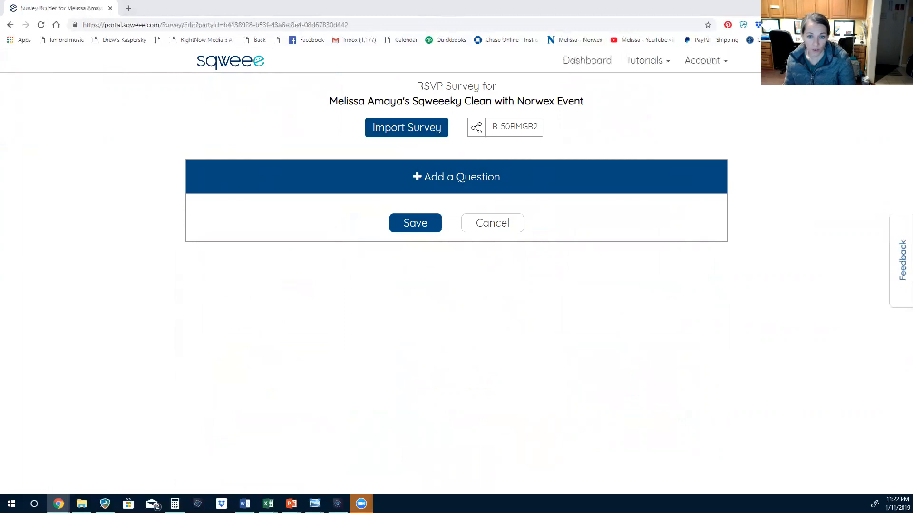
# Paste the survey's share code, search it, and import its five RSVP questions
pyautogui.click(389, 131)
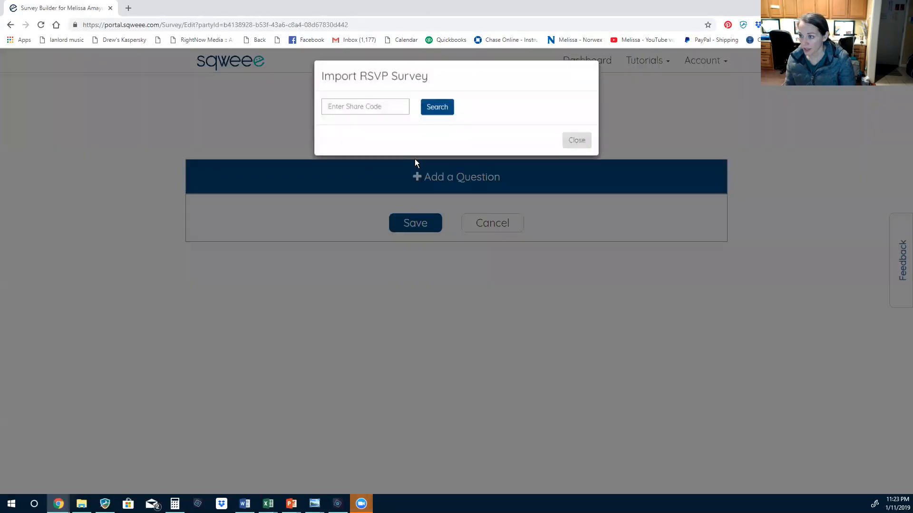
pyautogui.rightClick(369, 111)
pyautogui.click(391, 184)
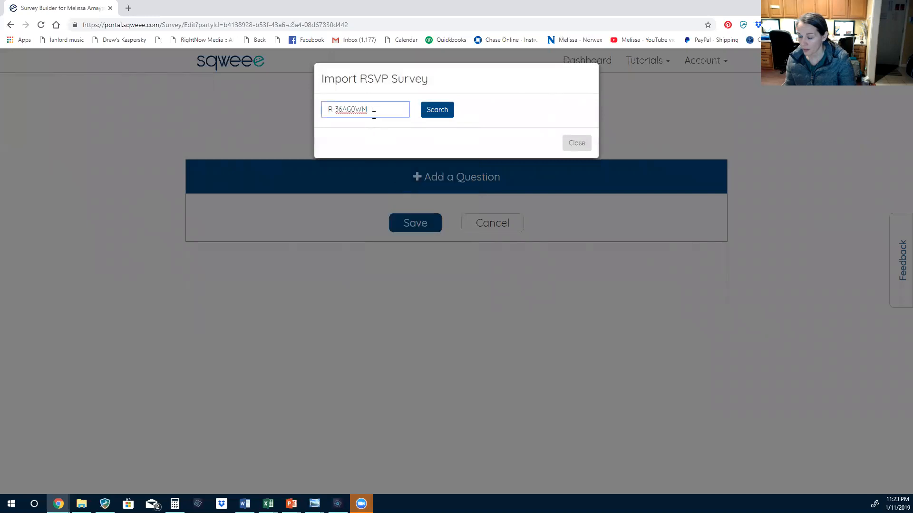
pyautogui.click(440, 117)
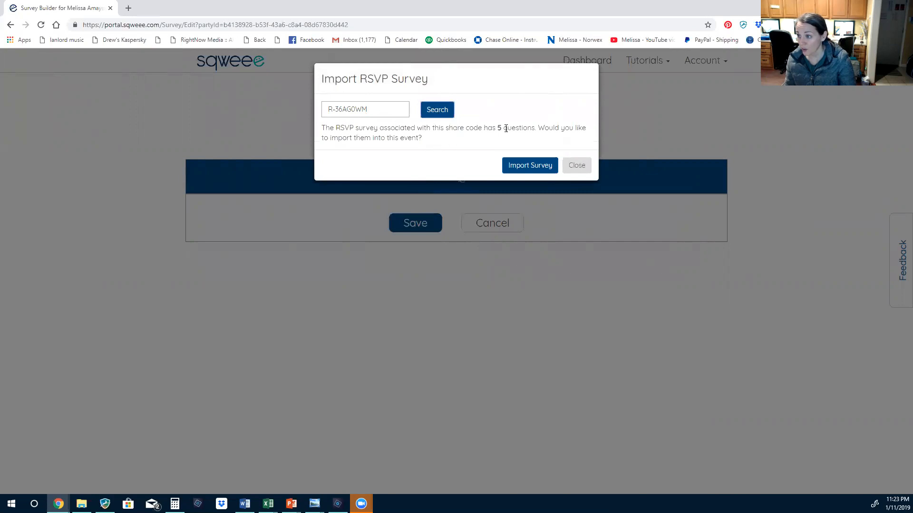
pyautogui.click(531, 166)
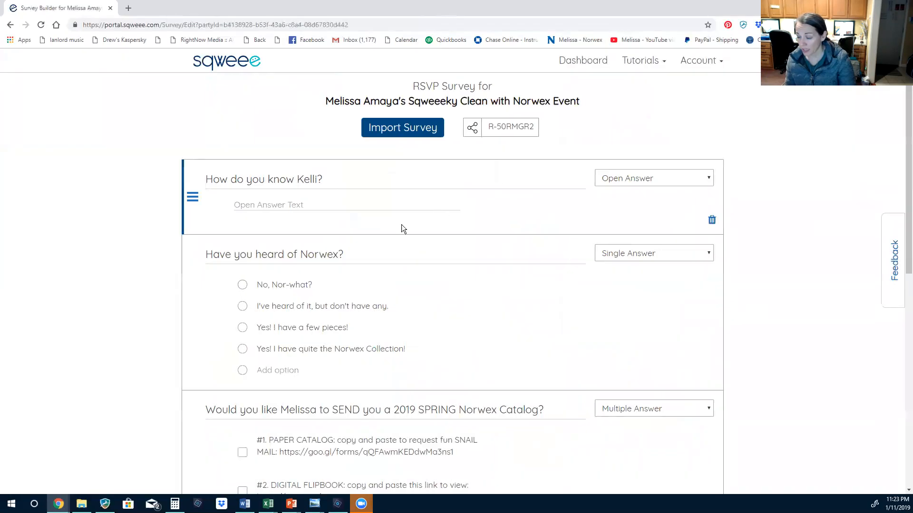
# Replace the name in the first survey question with the host's first name
pyautogui.doubleClick(310, 180)
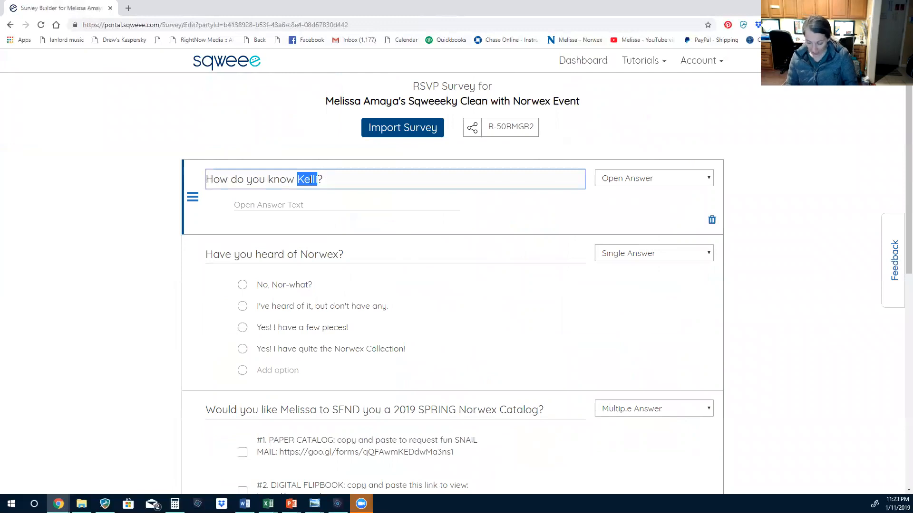
pyautogui.write('Melissa')
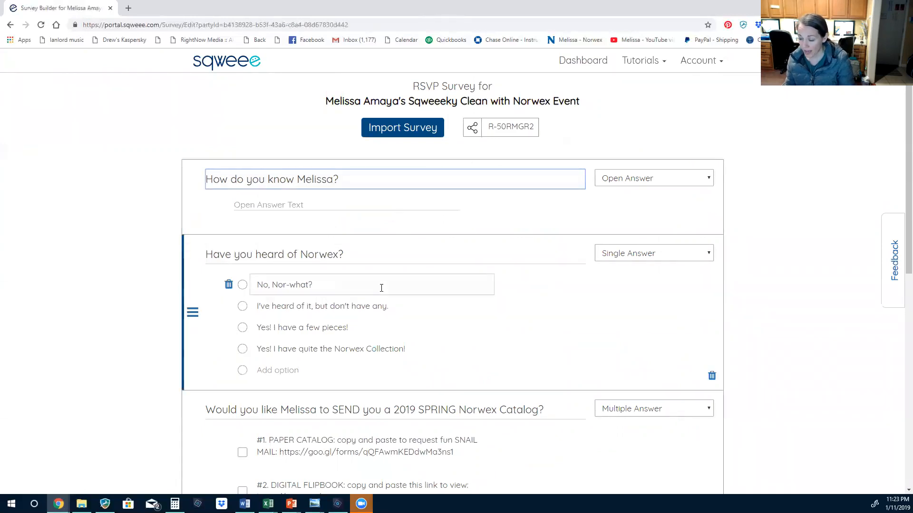
pyautogui.scroll(-2, 380, 290)
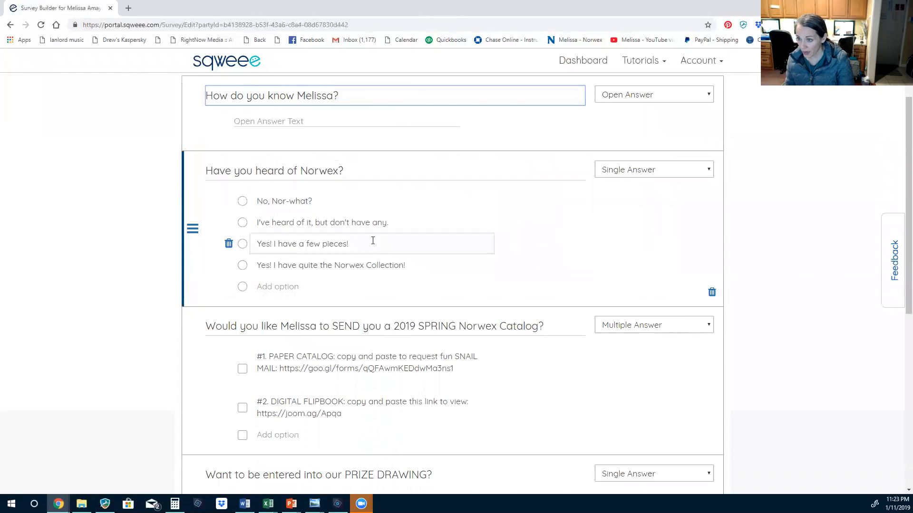
pyautogui.scroll(-1, 372, 242)
pyautogui.scroll(-1, 369, 240)
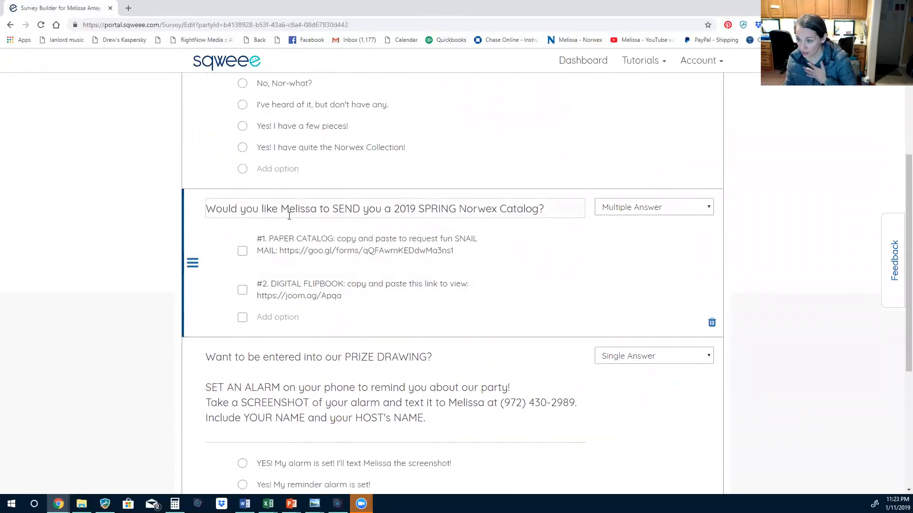
pyautogui.scroll(-2, 368, 205)
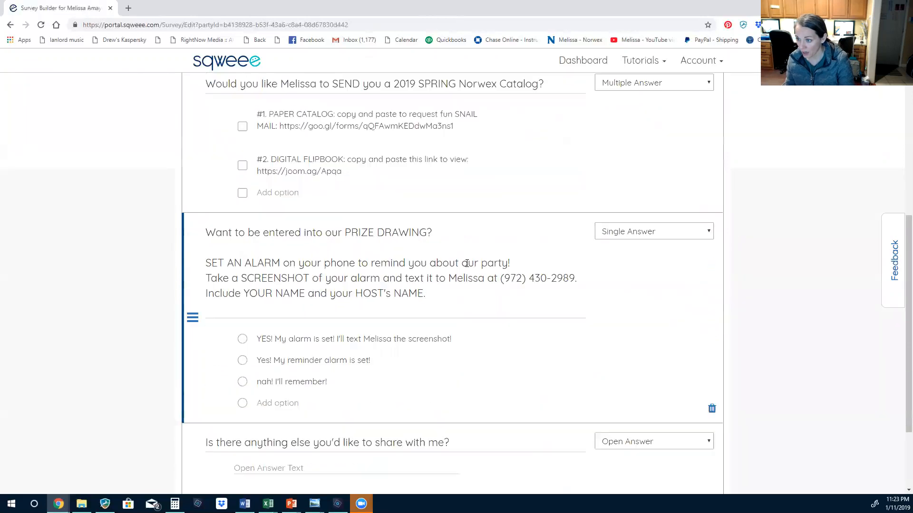
pyautogui.scroll(2, 279, 218)
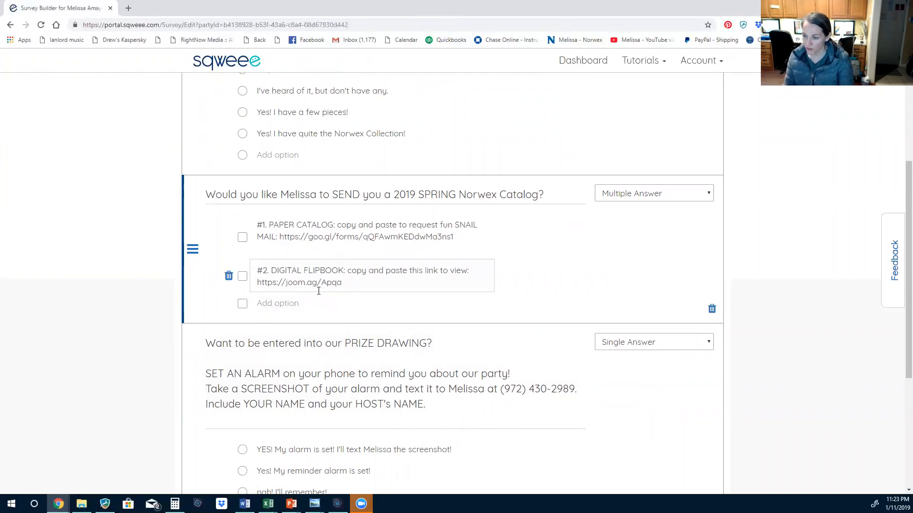
pyautogui.scroll(-3, 392, 278)
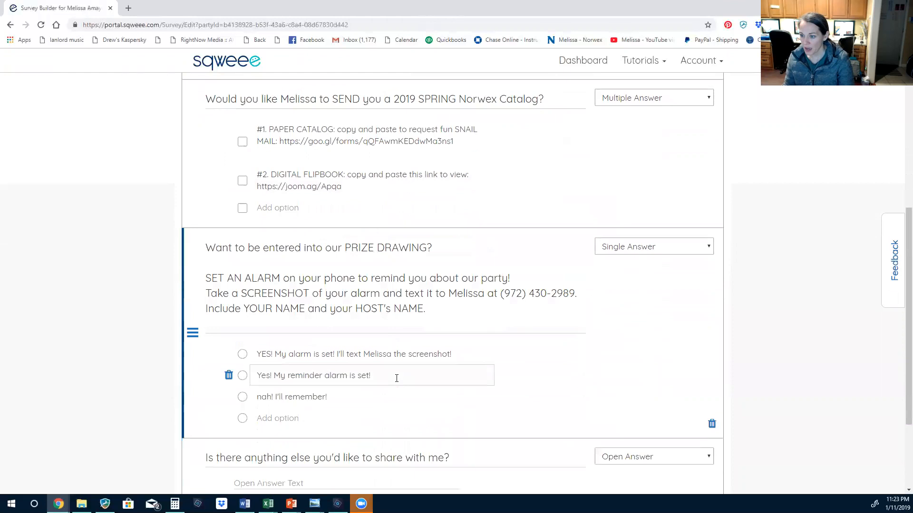
pyautogui.scroll(-2, 618, 320)
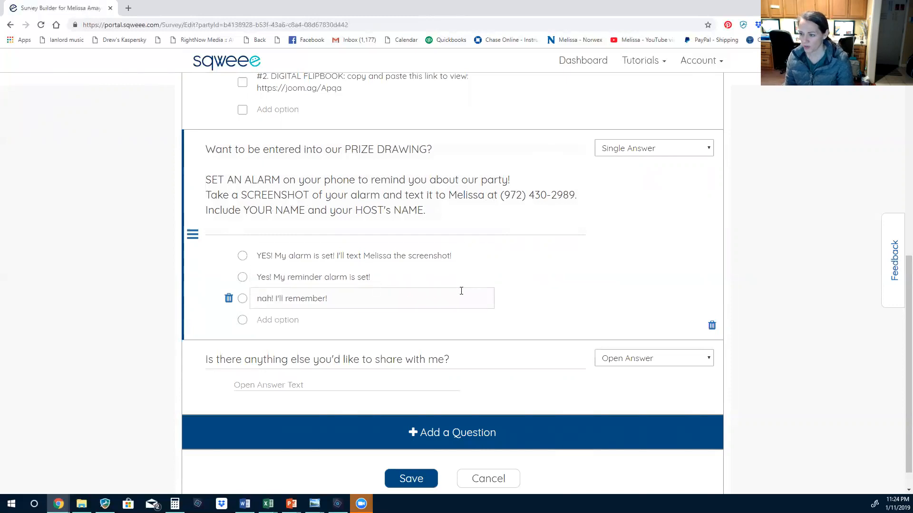
pyautogui.scroll(-1, 461, 290)
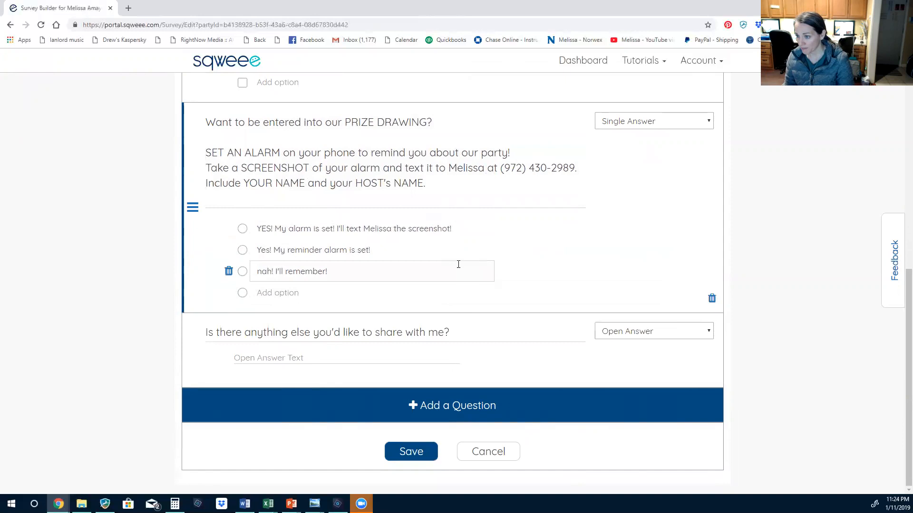
pyautogui.scroll(1, 459, 265)
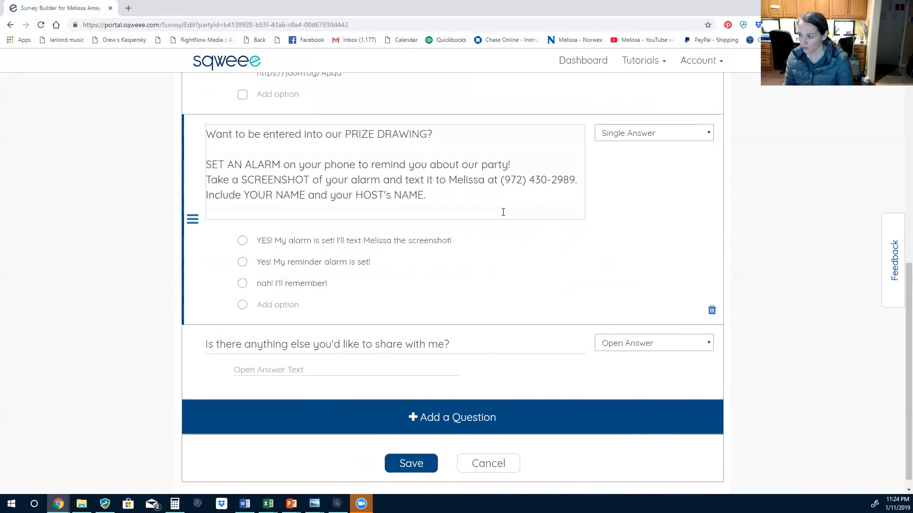
pyautogui.scroll(-1, 503, 212)
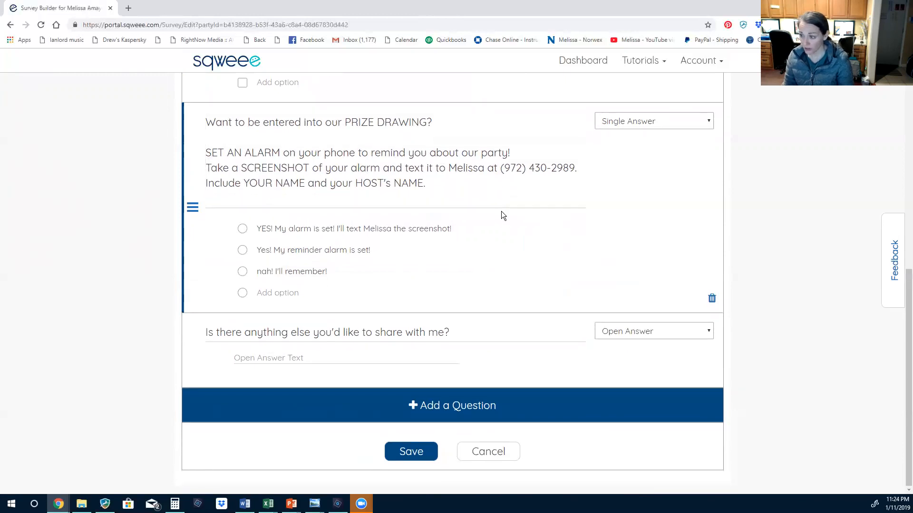
# Add a blank question, set it to Open Answer, then delete the empty question
pyautogui.click(234, 324)
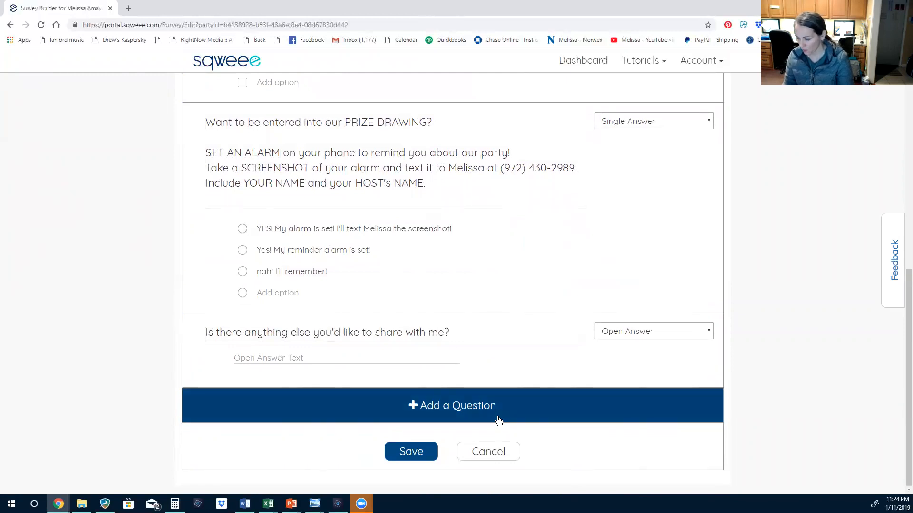
pyautogui.click(429, 407)
pyautogui.scroll(-2, 573, 390)
pyautogui.click(230, 332)
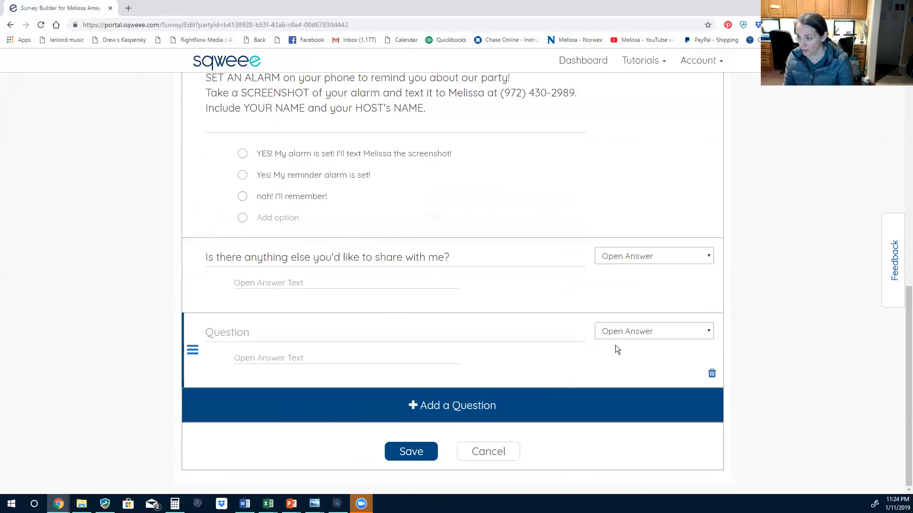
pyautogui.click(636, 332)
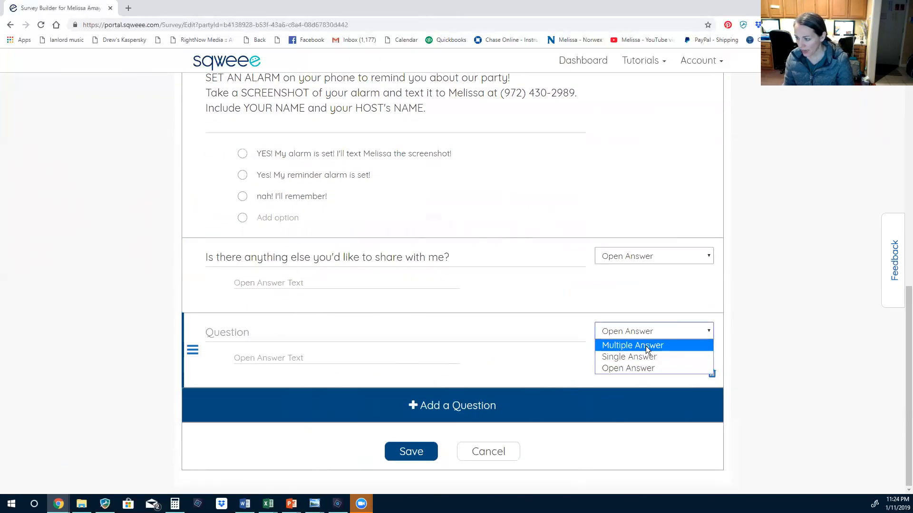
pyautogui.click(645, 346)
pyautogui.click(636, 337)
pyautogui.click(634, 359)
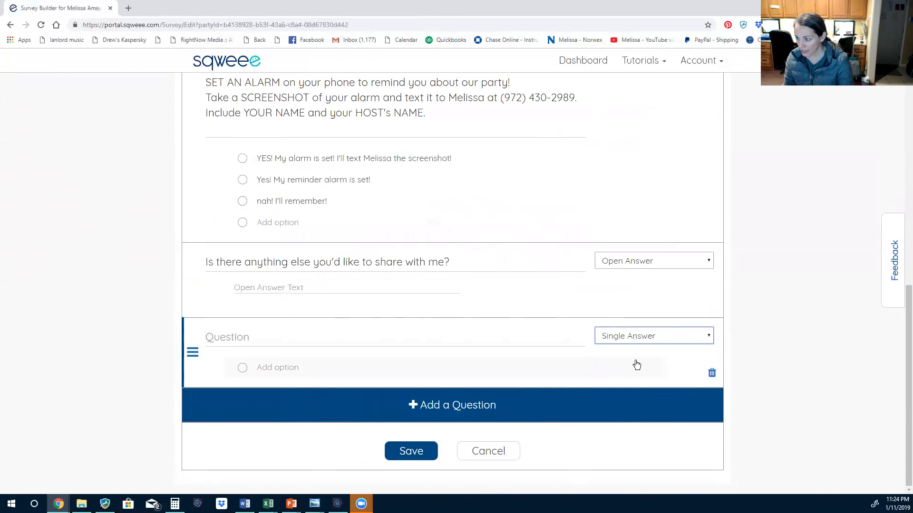
pyautogui.click(621, 336)
pyautogui.click(619, 373)
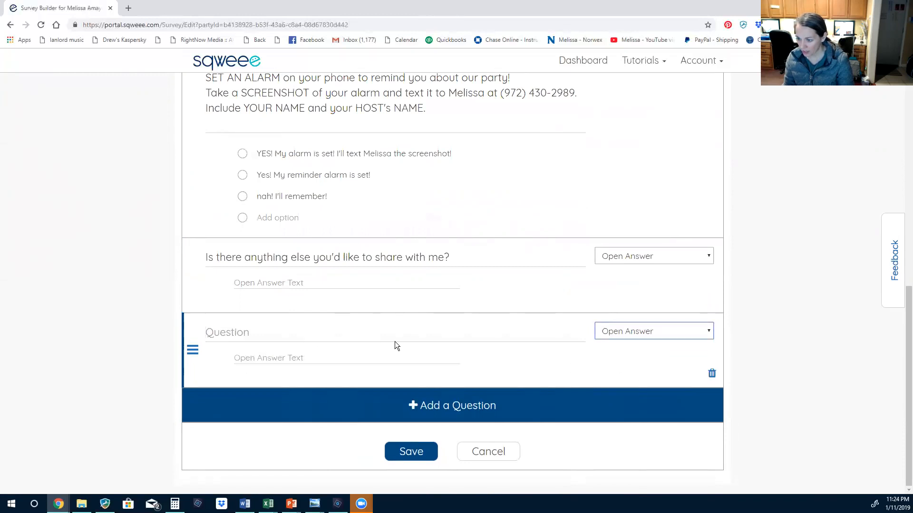
pyautogui.click(712, 375)
pyautogui.click(642, 372)
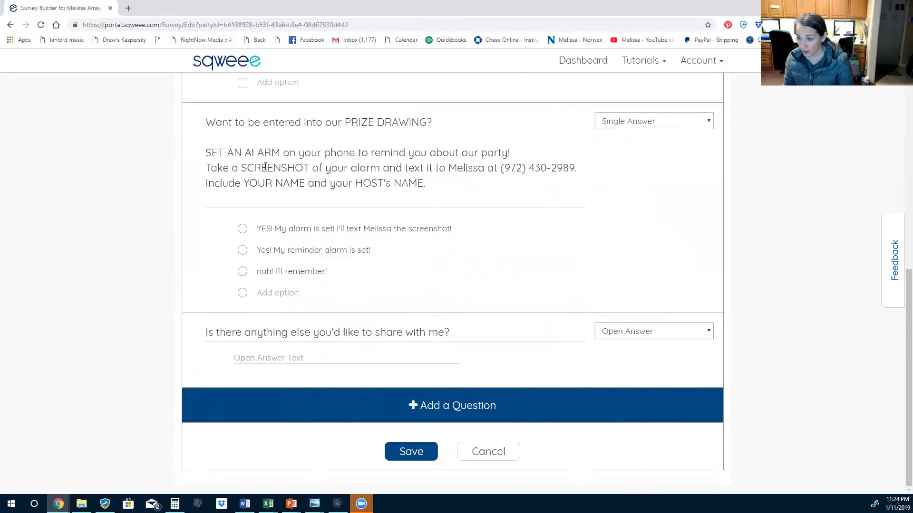
# Move the PRIZE DRAWING question above the catalog question and save the survey
pyautogui.scroll(3, 363, 267)
pyautogui.moveTo(195, 327); pyautogui.dragTo(192, 121)
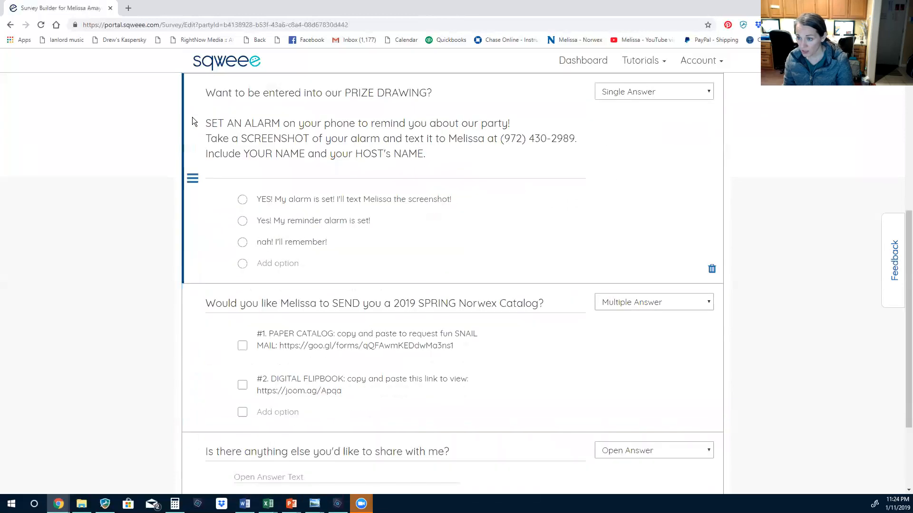
pyautogui.moveTo(193, 175); pyautogui.dragTo(209, 329)
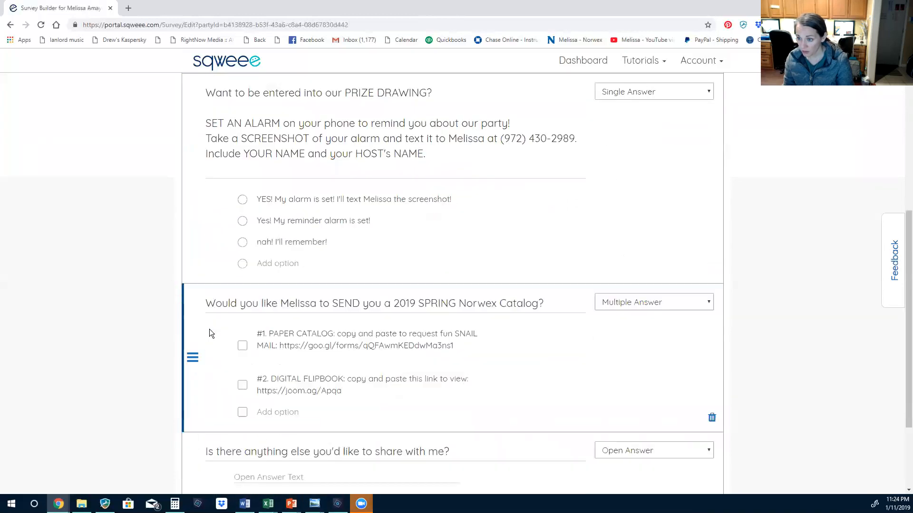
pyautogui.scroll(-3, 308, 331)
pyautogui.click(409, 451)
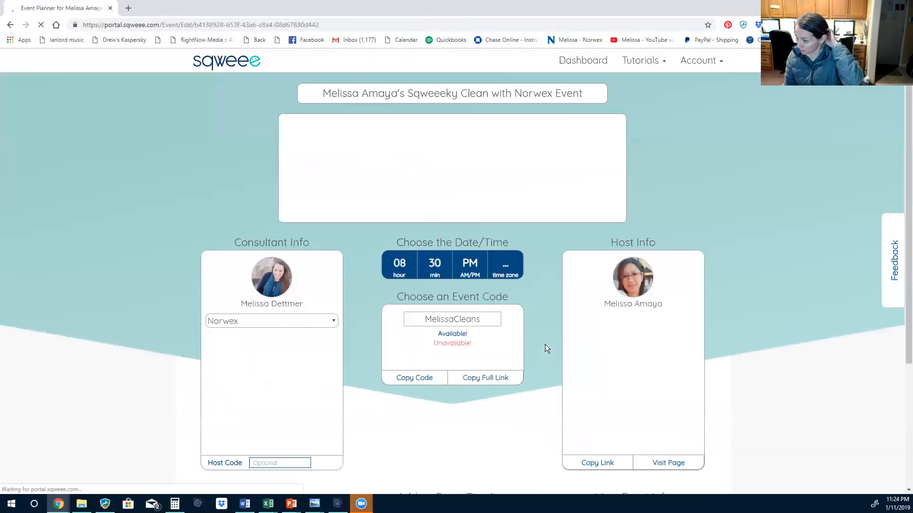
# Open the empty Timeline Builder for the Sqweeeky Clean event, with 0 minutes and no posts
pyautogui.scroll(-4, 545, 345)
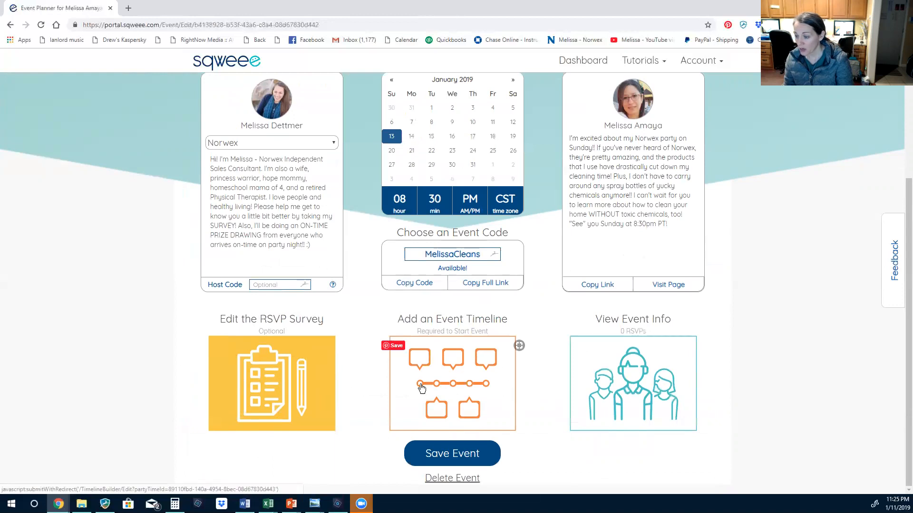
pyautogui.click(463, 356)
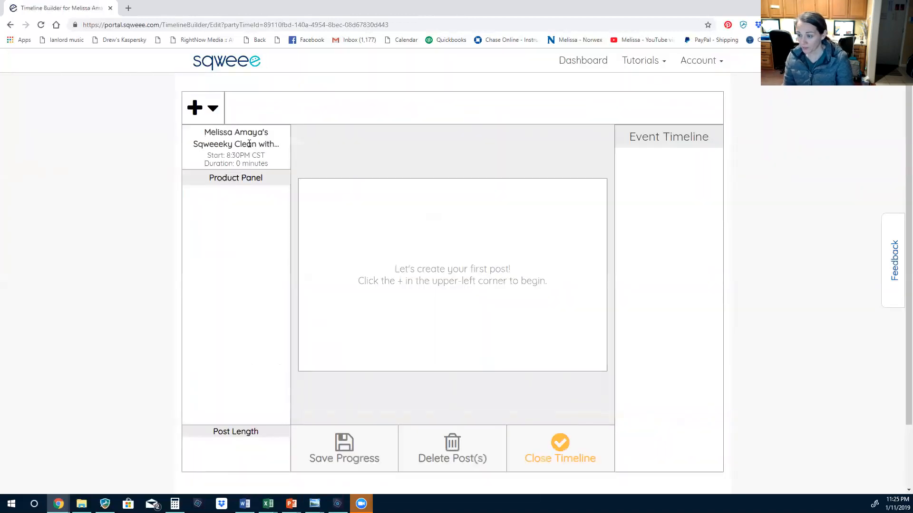
pyautogui.scroll(-2, 701, 253)
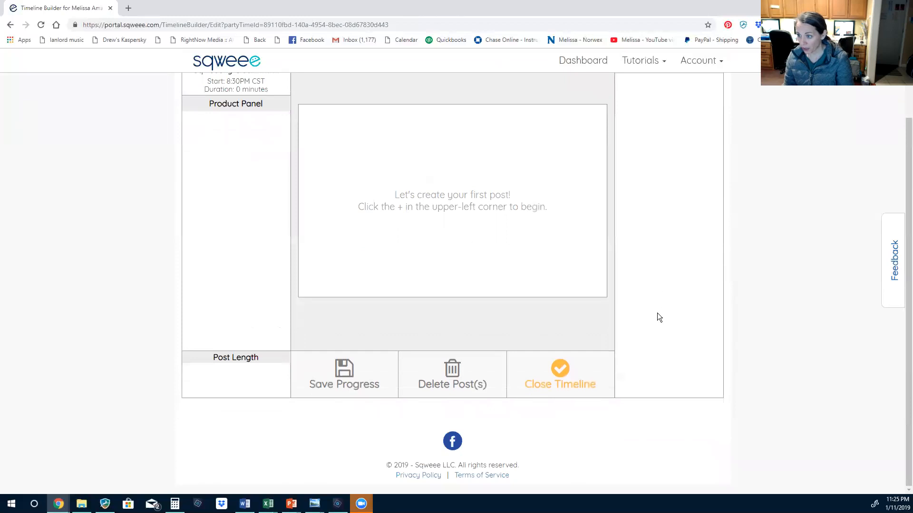
pyautogui.scroll(2, 658, 313)
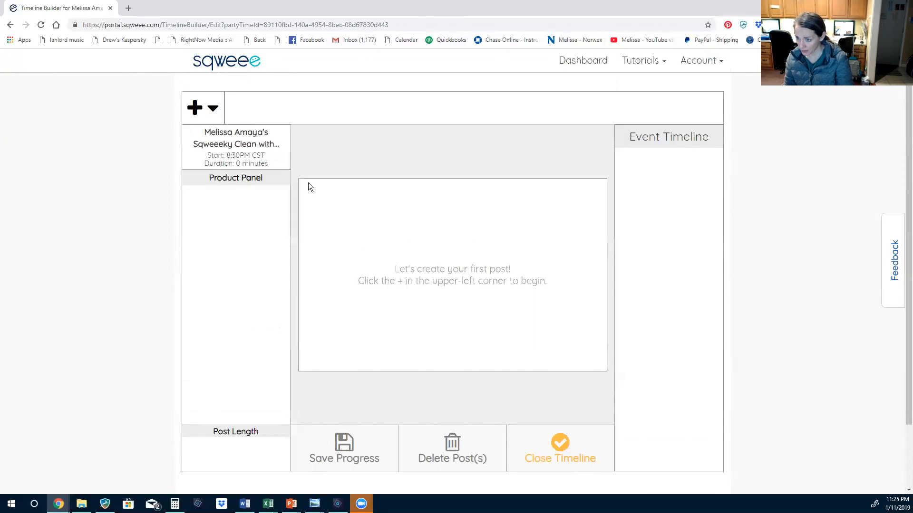
pyautogui.scroll(-2, 258, 268)
pyautogui.scroll(2, 259, 268)
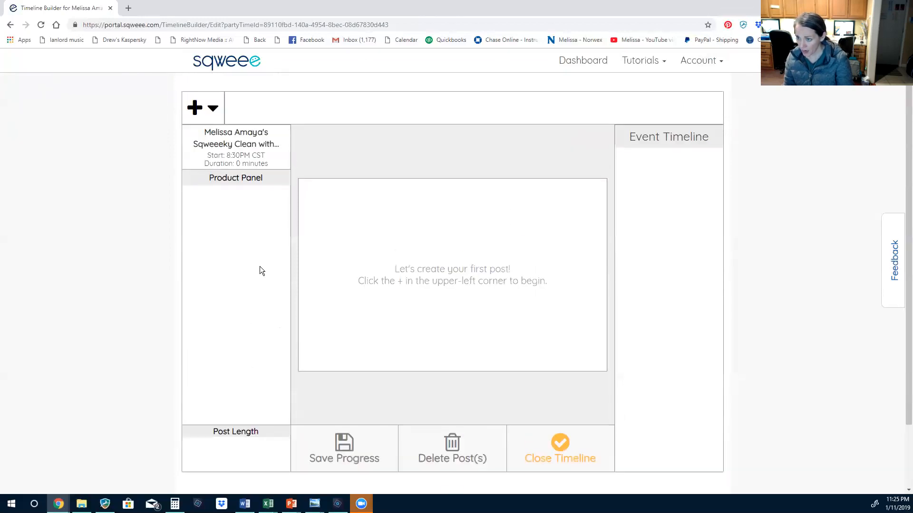
pyautogui.click(202, 111)
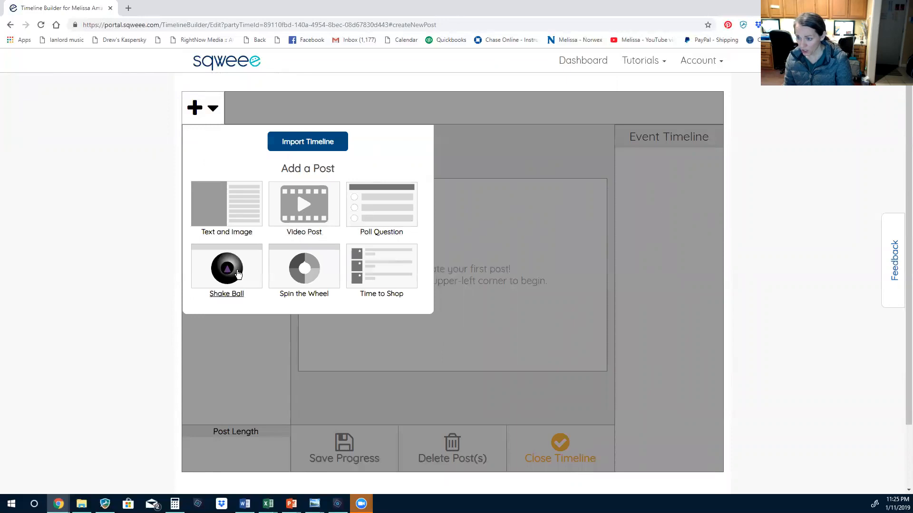
# Preview and import all 37 posts from the Sqweeeky Clean with Norwex Event timeline
pyautogui.scroll(-2, 389, 271)
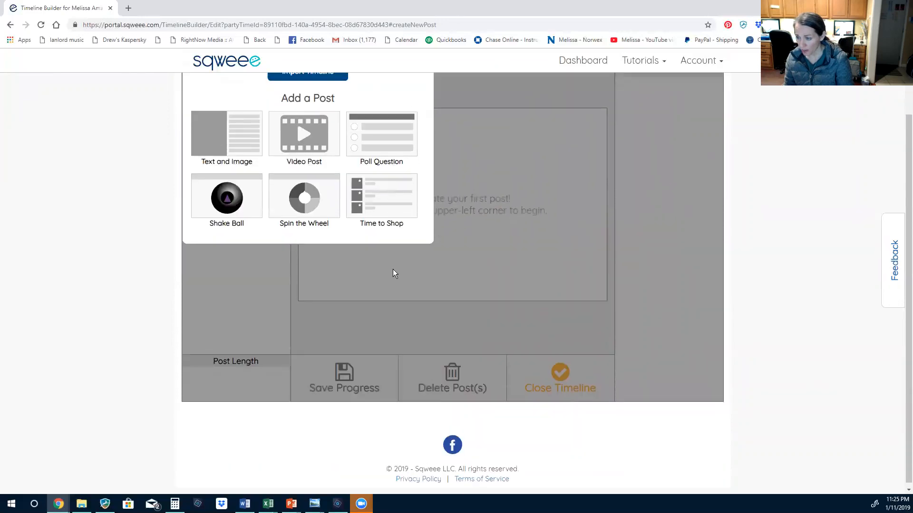
pyautogui.scroll(2, 394, 274)
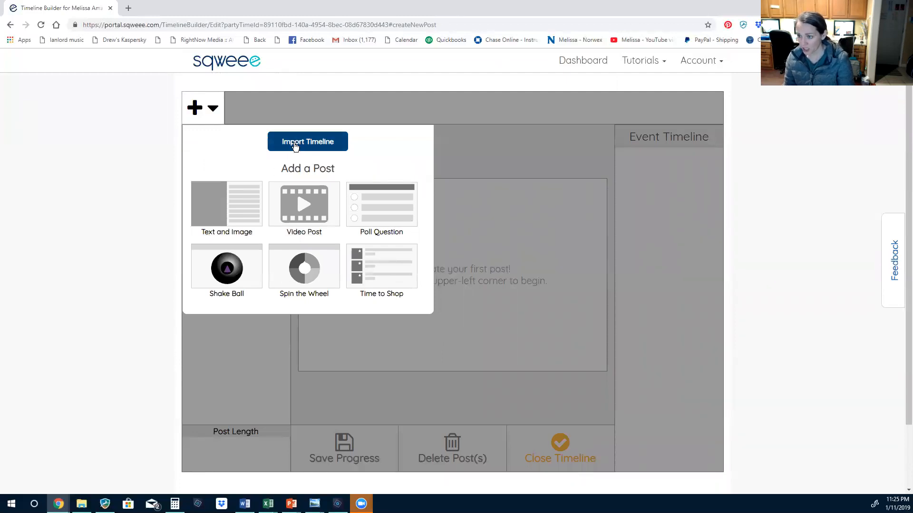
pyautogui.click(294, 145)
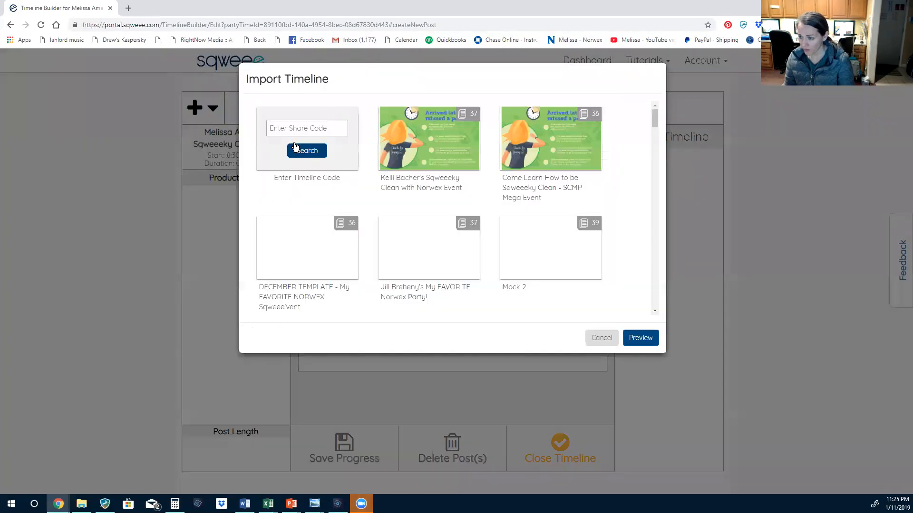
pyautogui.scroll(-15, 461, 207)
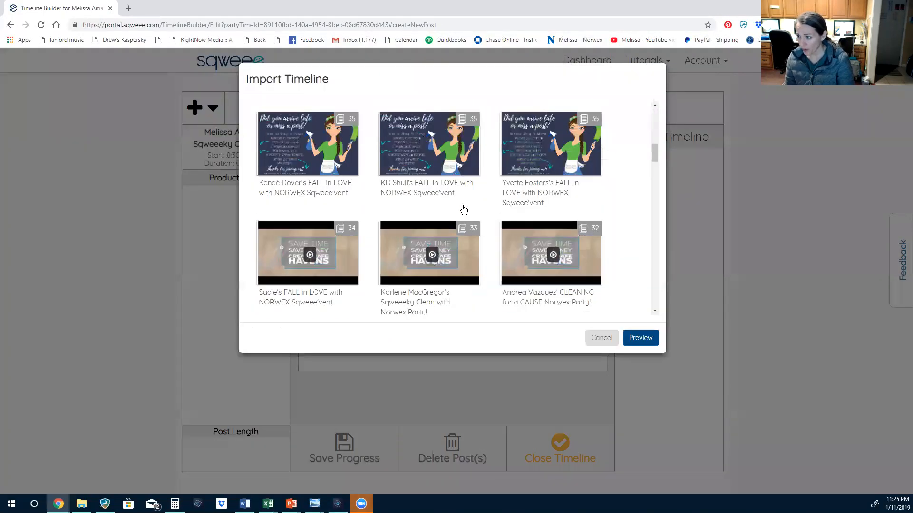
pyautogui.scroll(15, 458, 212)
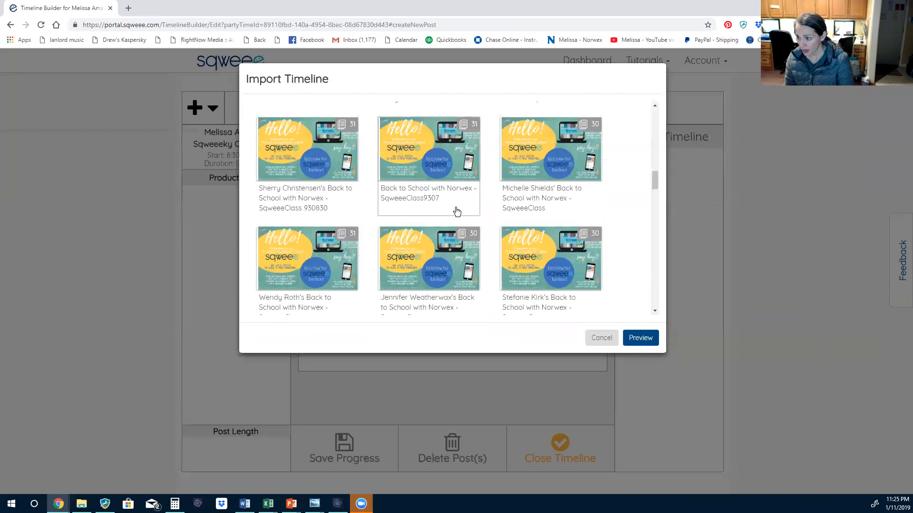
pyautogui.scroll(3, 345, 139)
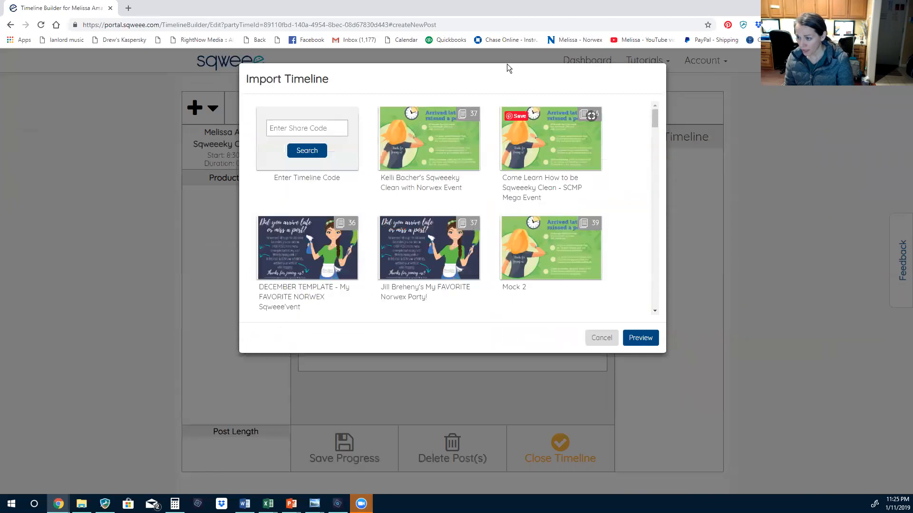
pyautogui.click(442, 146)
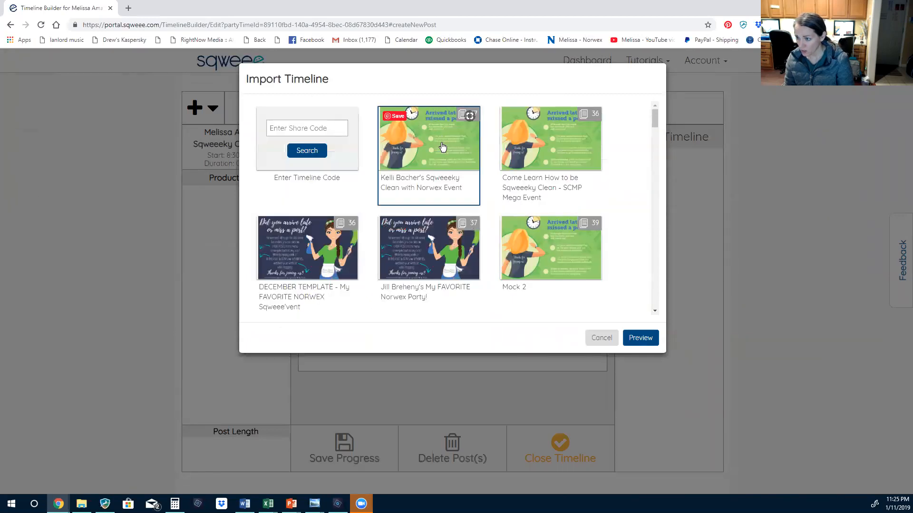
pyautogui.click(642, 338)
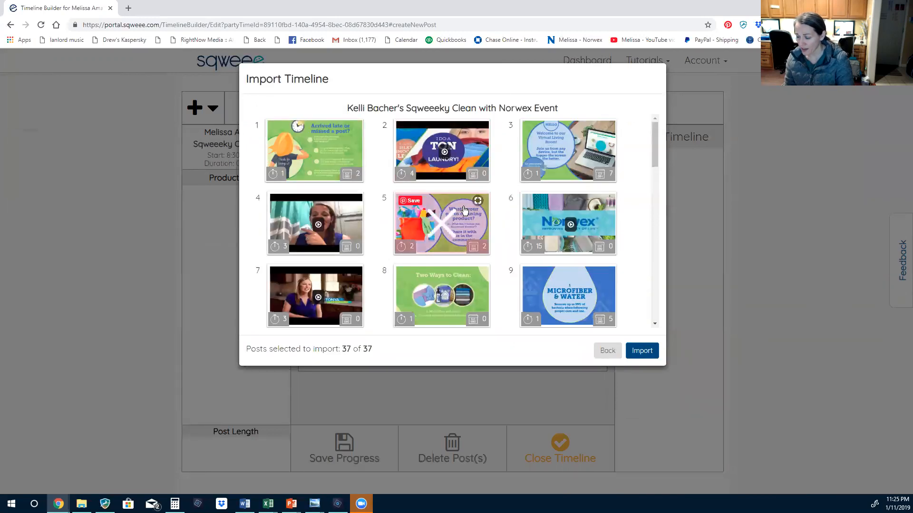
pyautogui.scroll(-5, 471, 239)
pyautogui.scroll(-6, 472, 239)
pyautogui.scroll(12, 474, 265)
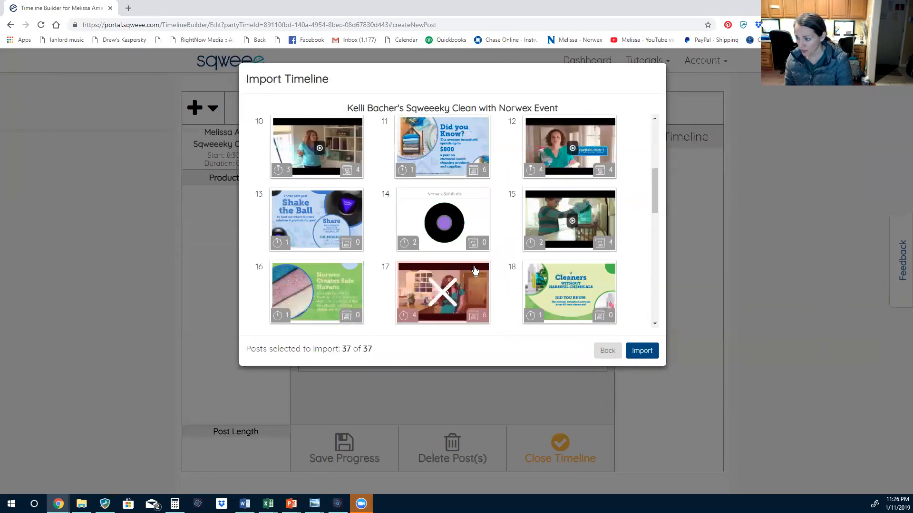
pyautogui.click(641, 352)
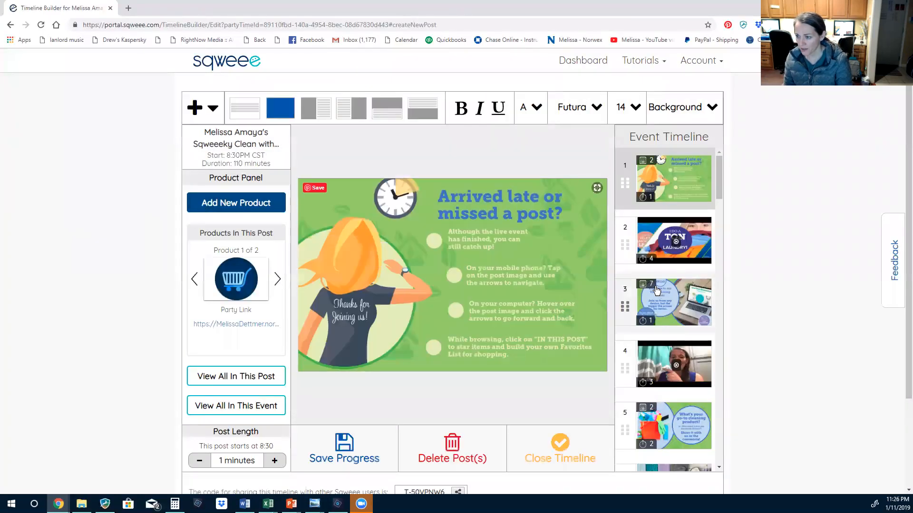
# Scroll through the 110-minute imported timeline, which opens with 'Arrived late or missed a post?'
pyautogui.scroll(-2, 712, 273)
pyautogui.scroll(-10, 712, 273)
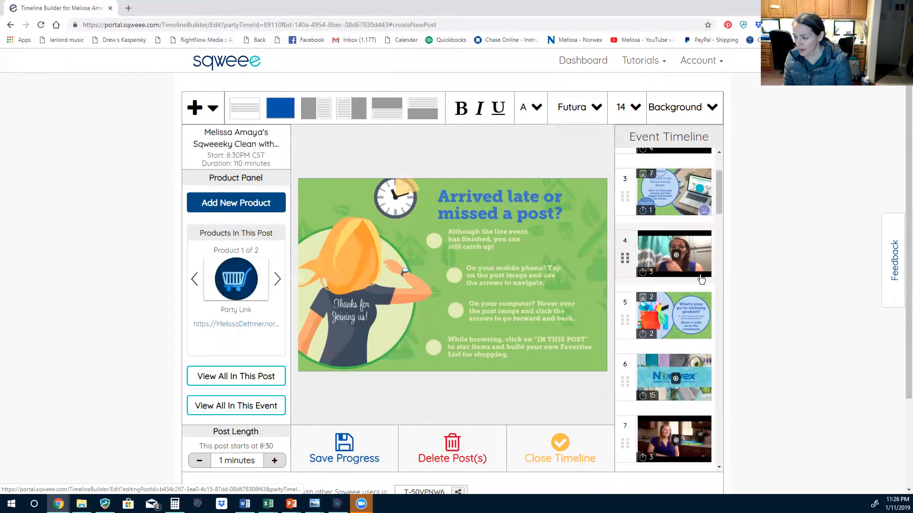
pyautogui.scroll(-20, 690, 297)
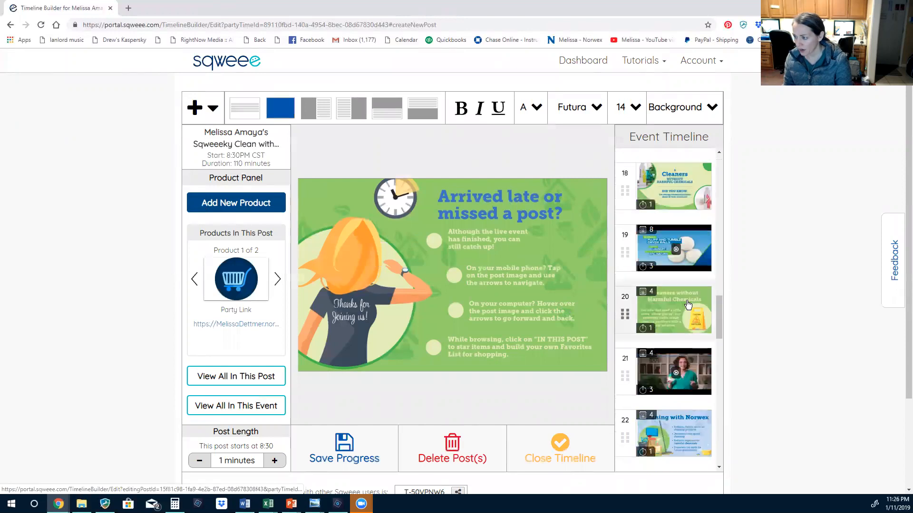
pyautogui.scroll(-3, 685, 332)
pyautogui.scroll(15, 685, 352)
pyautogui.scroll(14, 682, 322)
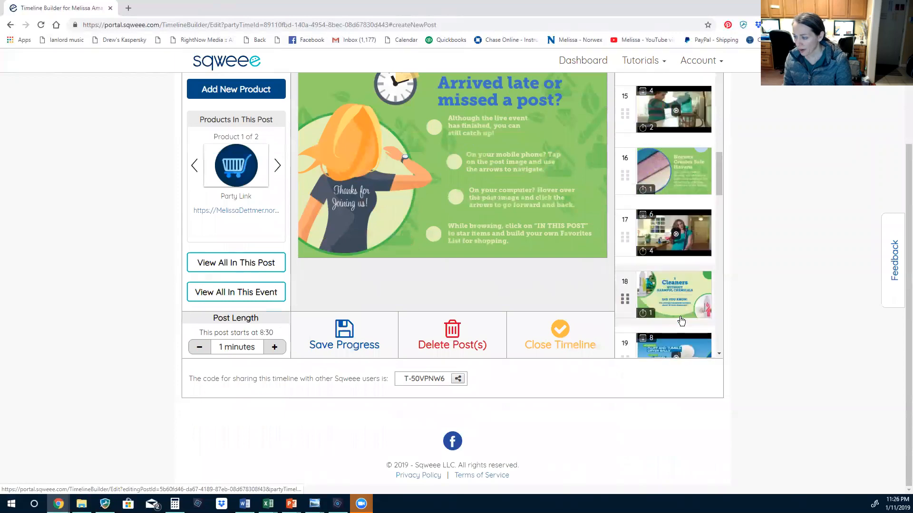
pyautogui.scroll(3, 693, 262)
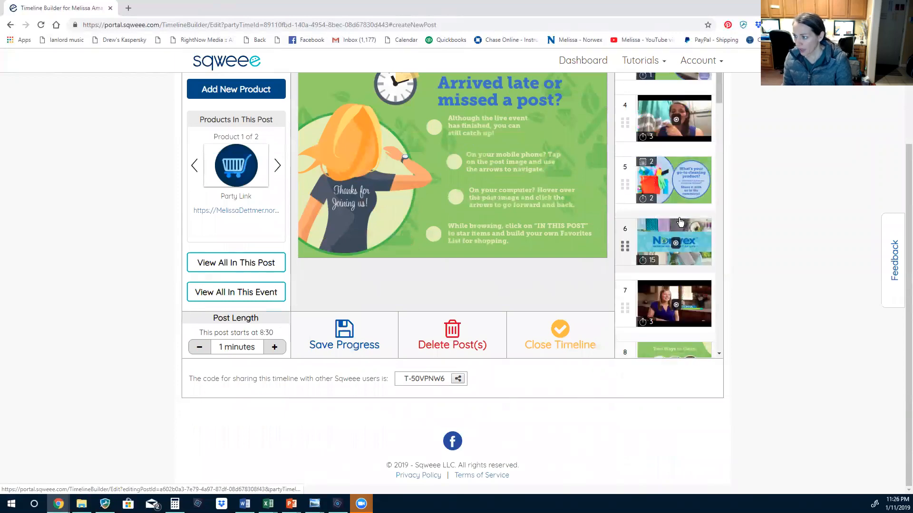
pyautogui.scroll(3, 767, 284)
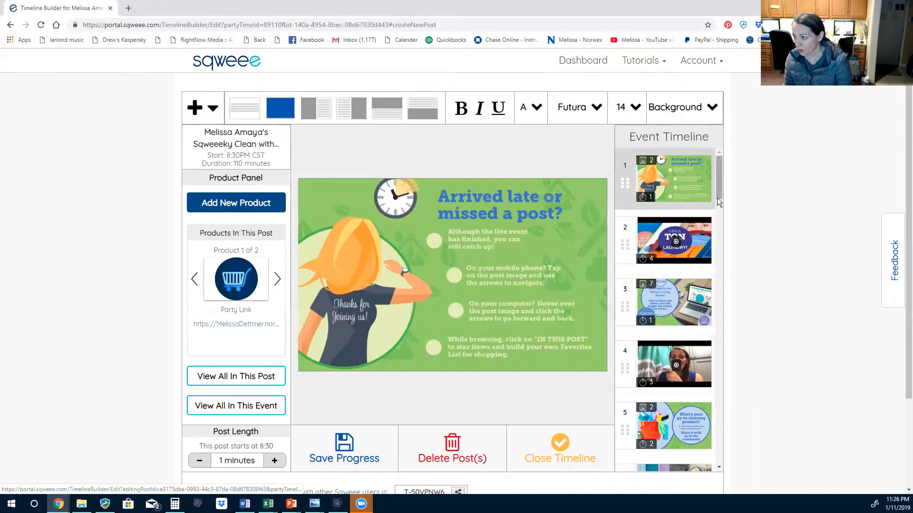
pyautogui.moveTo(718, 185); pyautogui.dragTo(719, 226)
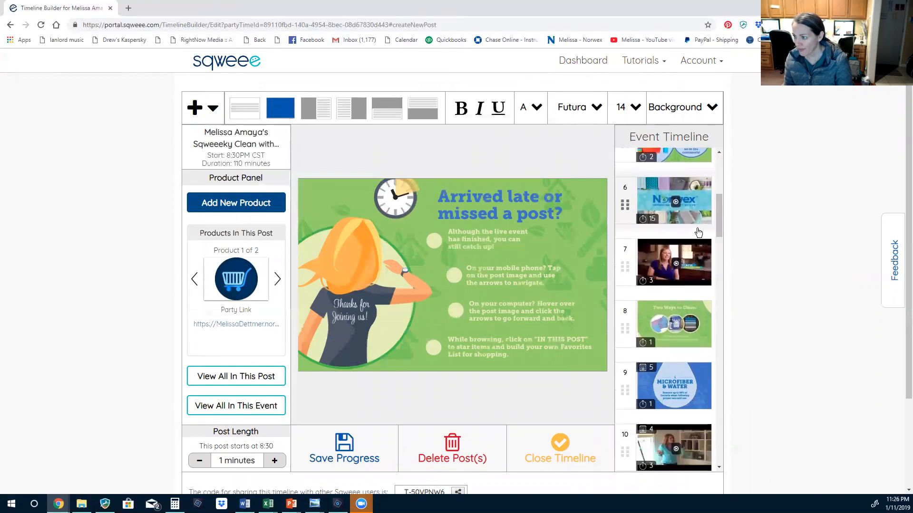
# On post 6, look up the YouTube link to find the 1:30 WELCOME - Sqweeeky Clean video
pyautogui.click(662, 187)
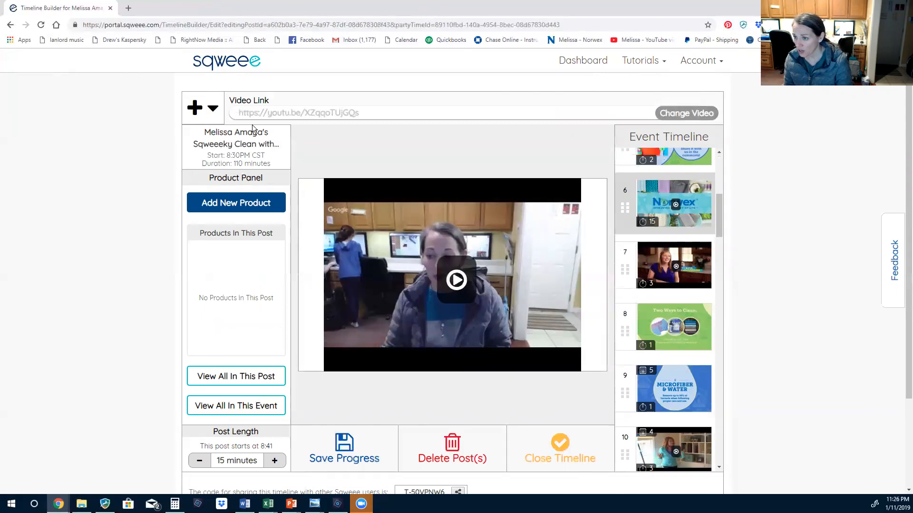
pyautogui.click(692, 117)
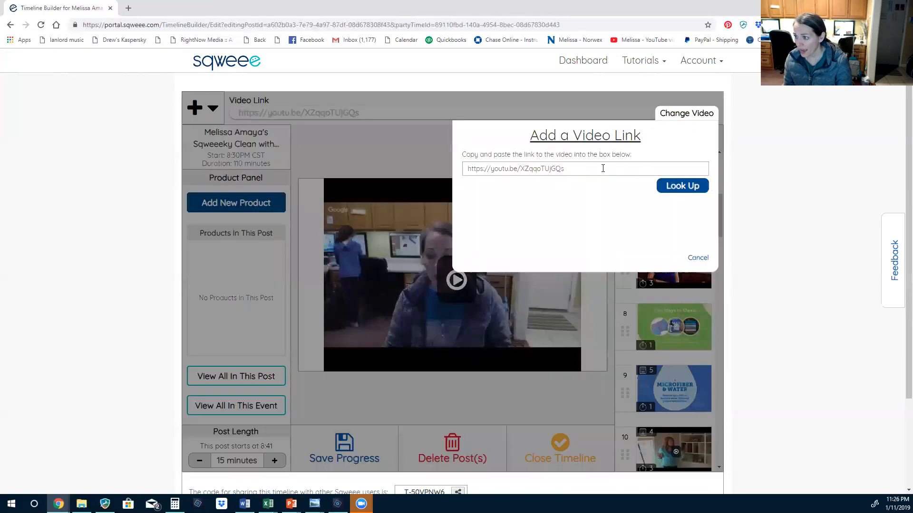
pyautogui.click(682, 188)
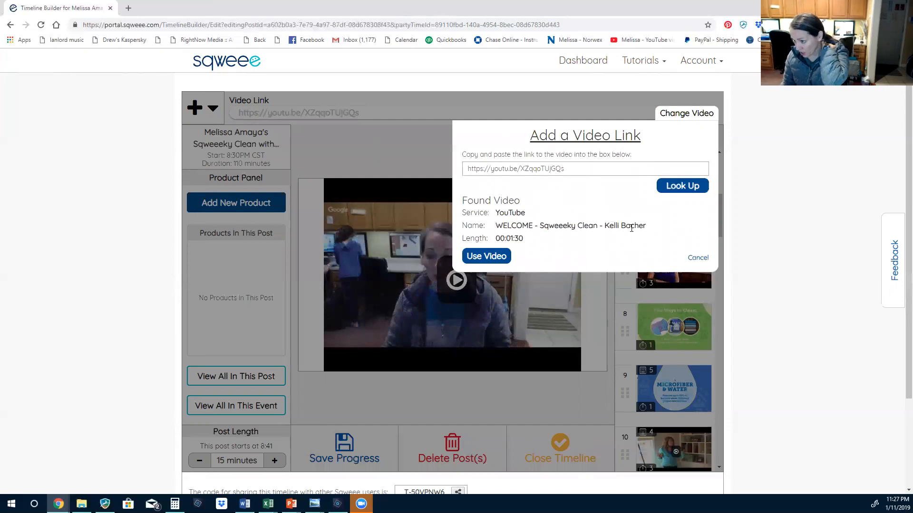
pyautogui.moveTo(570, 169); pyautogui.dragTo(454, 168)
pyautogui.click(685, 188)
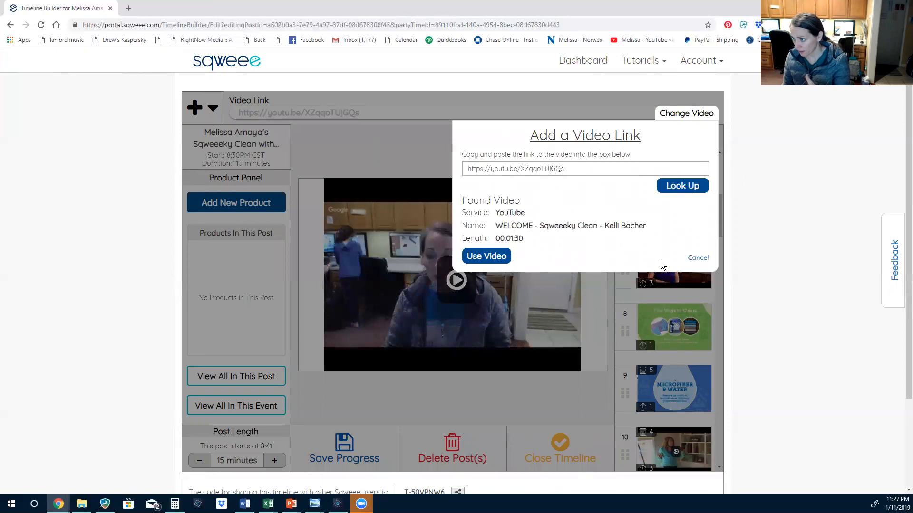
# Apply the found video to post 6, then open post 11, the 'Did you Know?' slide
pyautogui.click(493, 257)
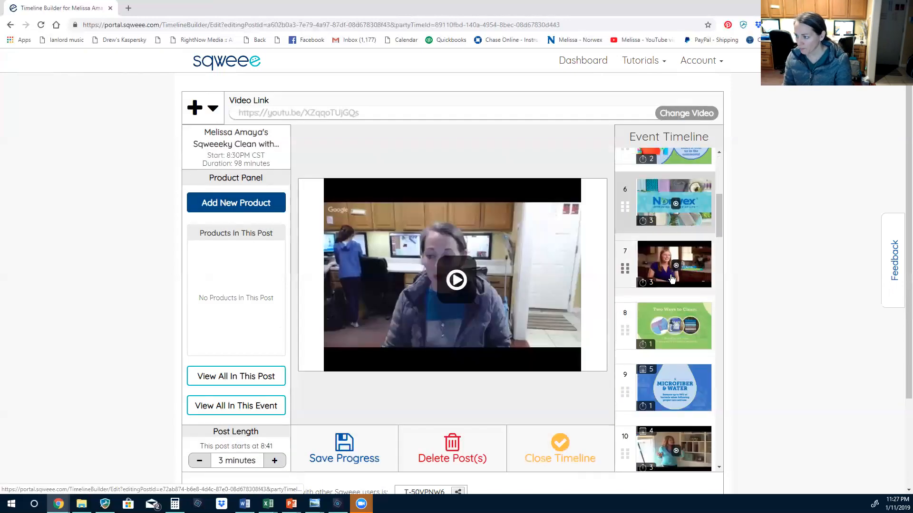
pyautogui.scroll(-1, 672, 295)
pyautogui.scroll(4, 674, 300)
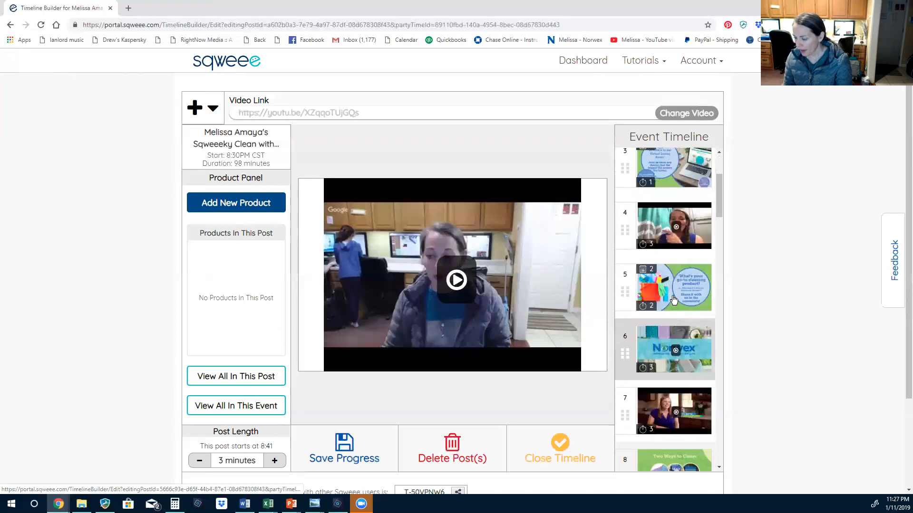
pyautogui.moveTo(717, 184); pyautogui.dragTo(715, 435)
pyautogui.moveTo(717, 286); pyautogui.dragTo(723, 142)
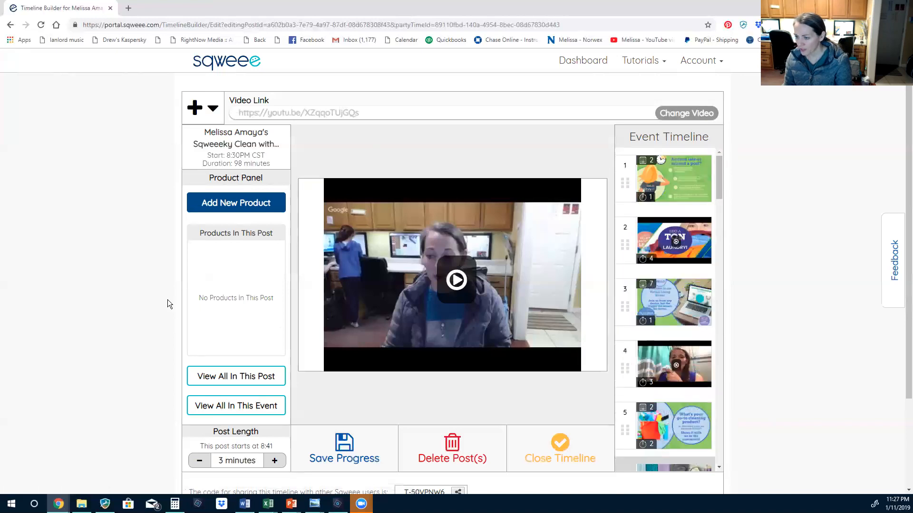
pyautogui.scroll(-9, 710, 265)
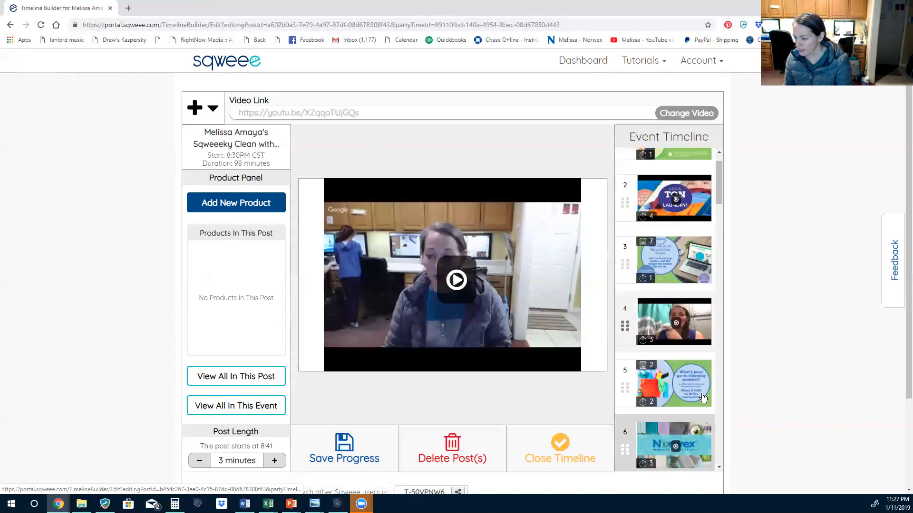
pyautogui.scroll(-2, 693, 412)
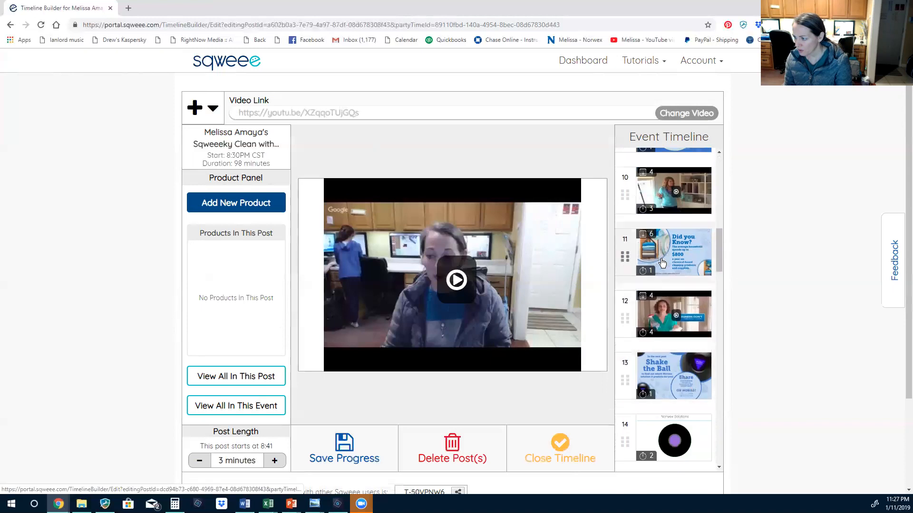
pyautogui.click(701, 273)
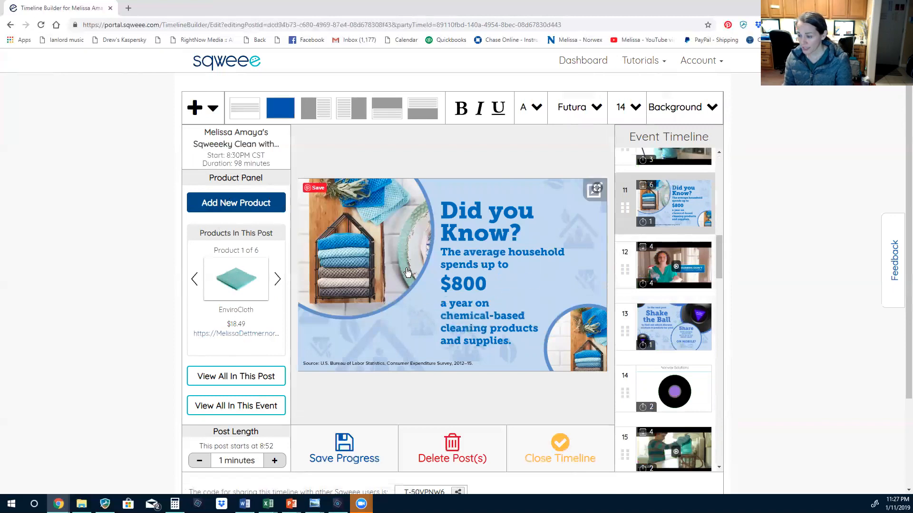
pyautogui.scroll(-1, 383, 336)
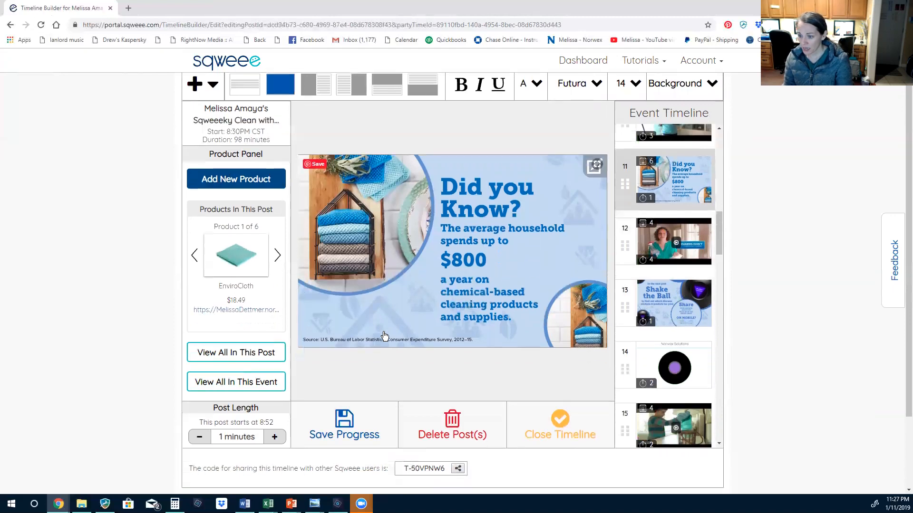
# Review the six products on the 'Did you Know?' post, marking EnviroCloth ($18.49), then close the list
pyautogui.click(242, 361)
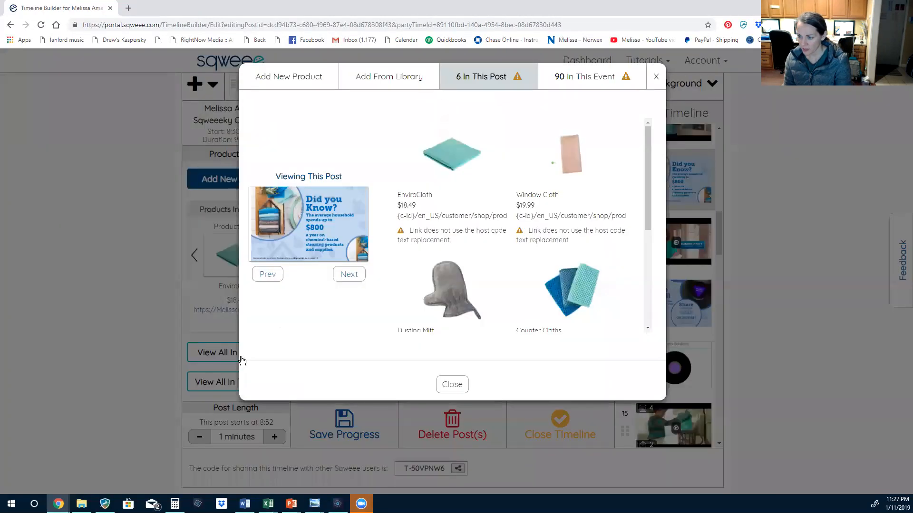
pyautogui.scroll(-3, 585, 238)
pyautogui.scroll(3, 582, 278)
pyautogui.moveTo(647, 162)
pyautogui.mouseDown()
pyautogui.moveTo(642, 277)
pyautogui.moveTo(633, 152)
pyautogui.mouseUp()
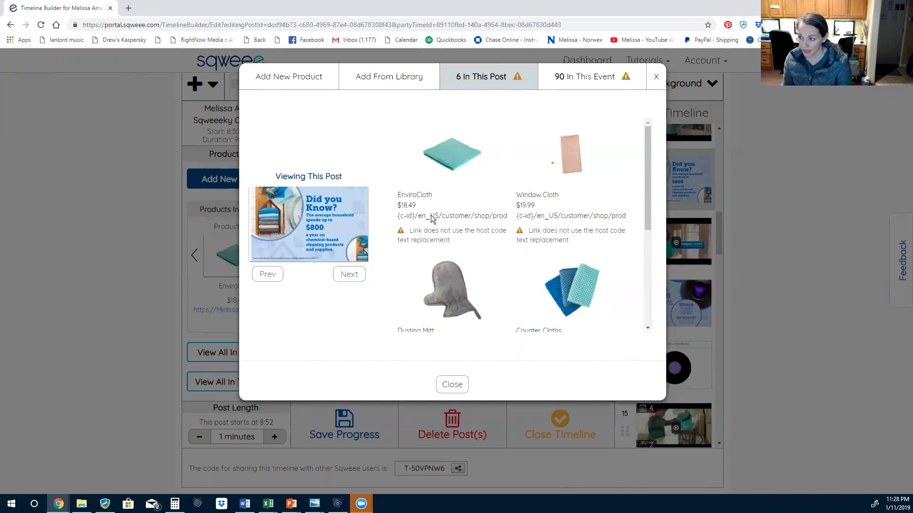
pyautogui.scroll(-3, 493, 253)
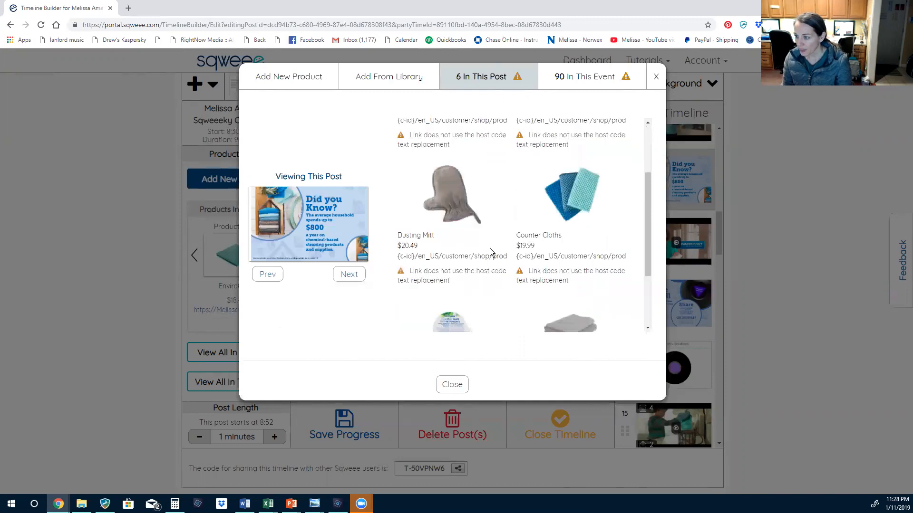
pyautogui.scroll(3, 541, 276)
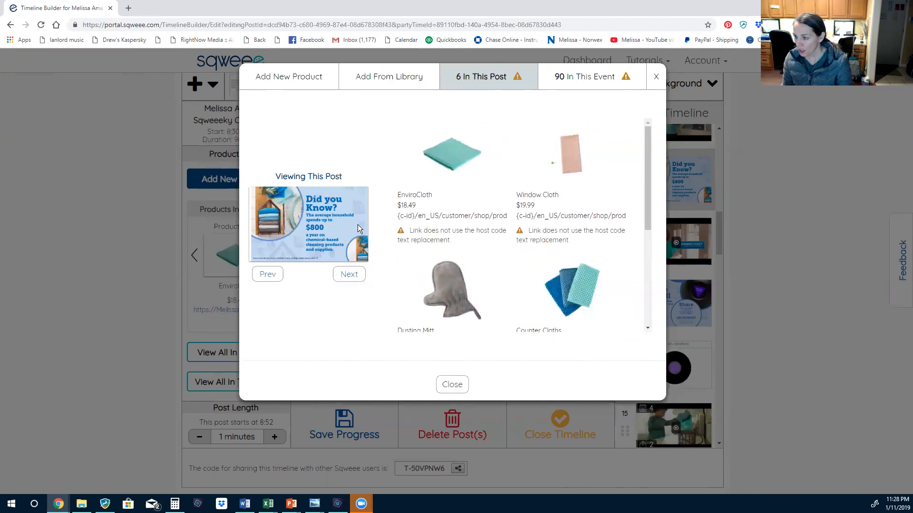
pyautogui.moveTo(442, 158)
pyautogui.moveTo(483, 156)
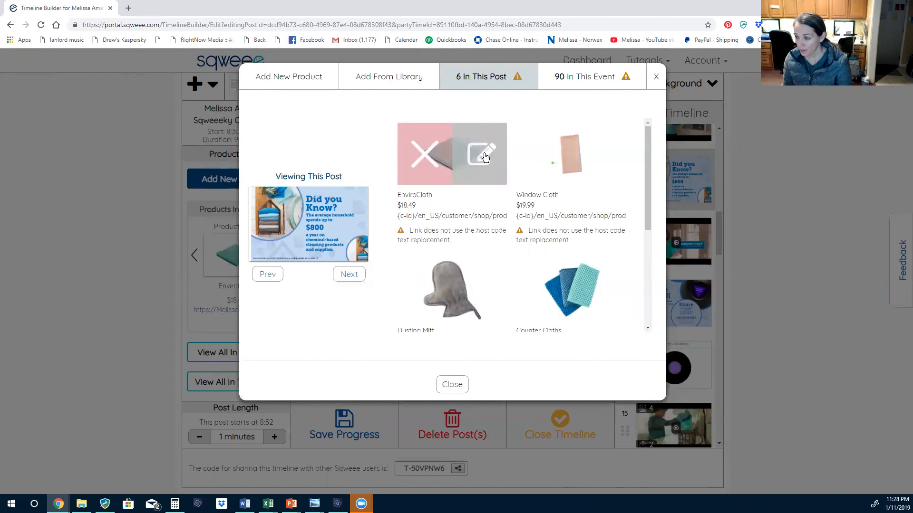
pyautogui.click(420, 160)
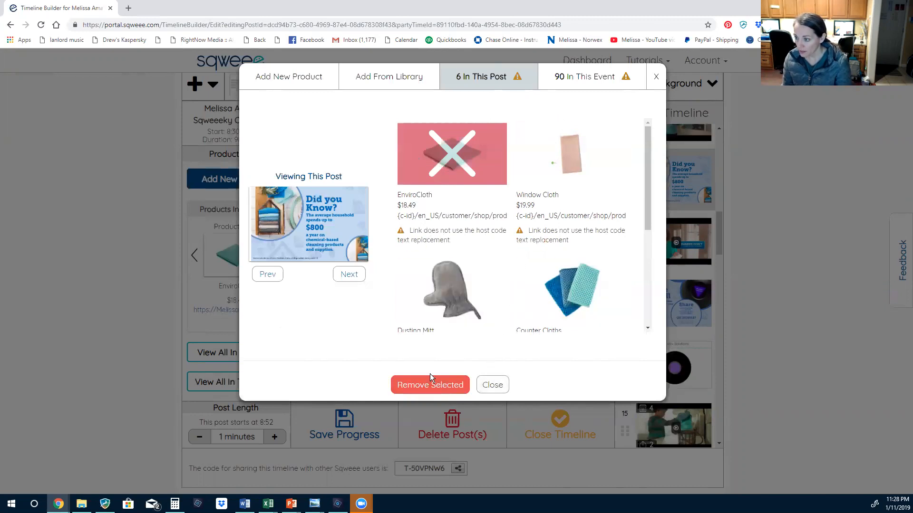
pyautogui.click(506, 383)
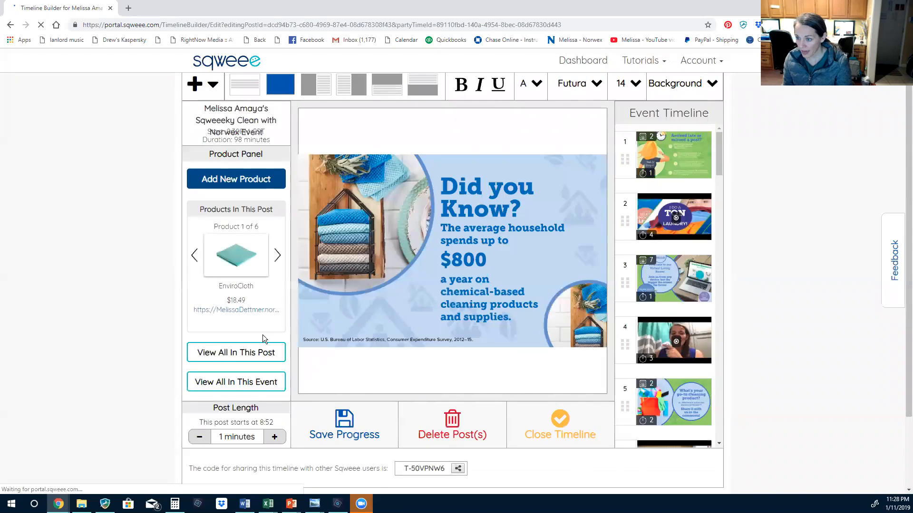
# Browse the Add From Library grid, toggling the ToothBrush tag filter on and then off
pyautogui.click(234, 386)
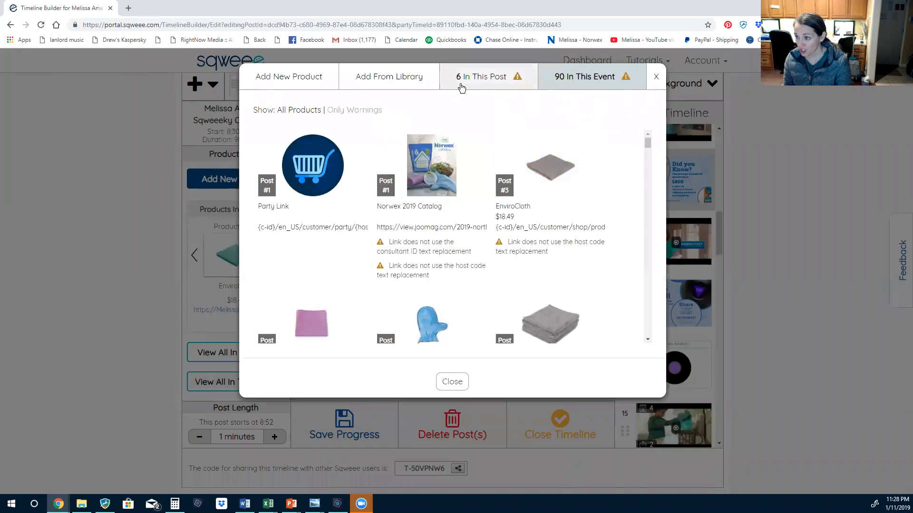
pyautogui.click(379, 82)
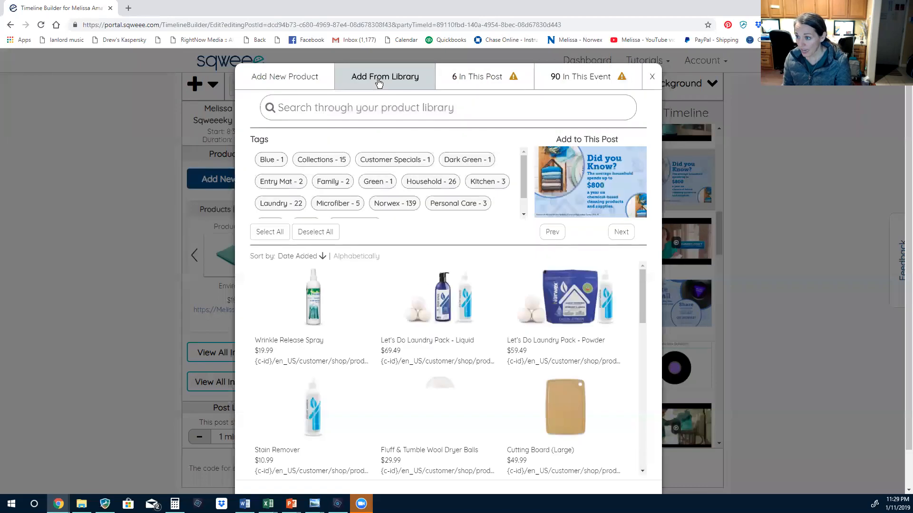
pyautogui.scroll(-10, 416, 350)
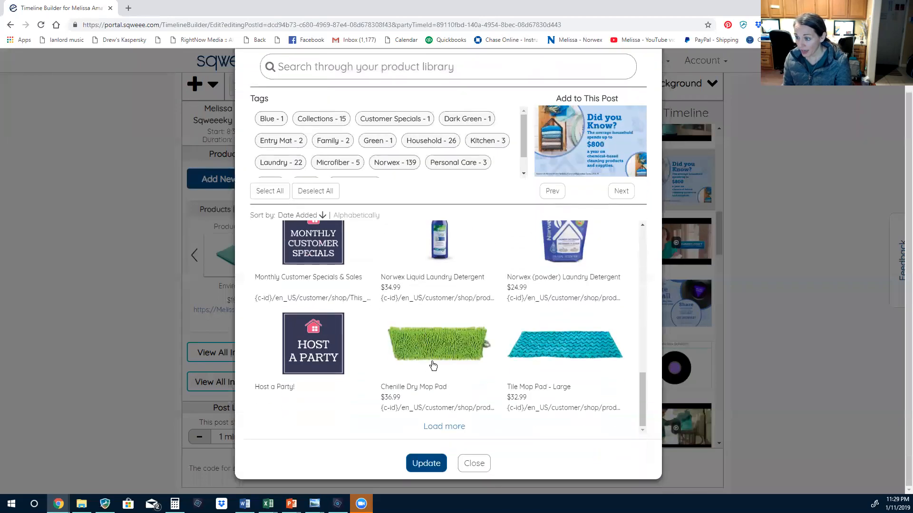
pyautogui.scroll(10, 433, 365)
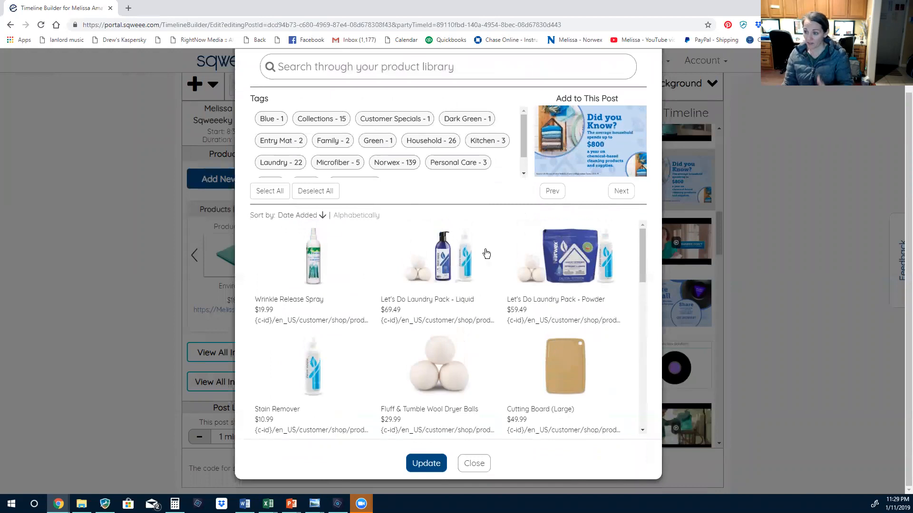
pyautogui.scroll(1, 392, 153)
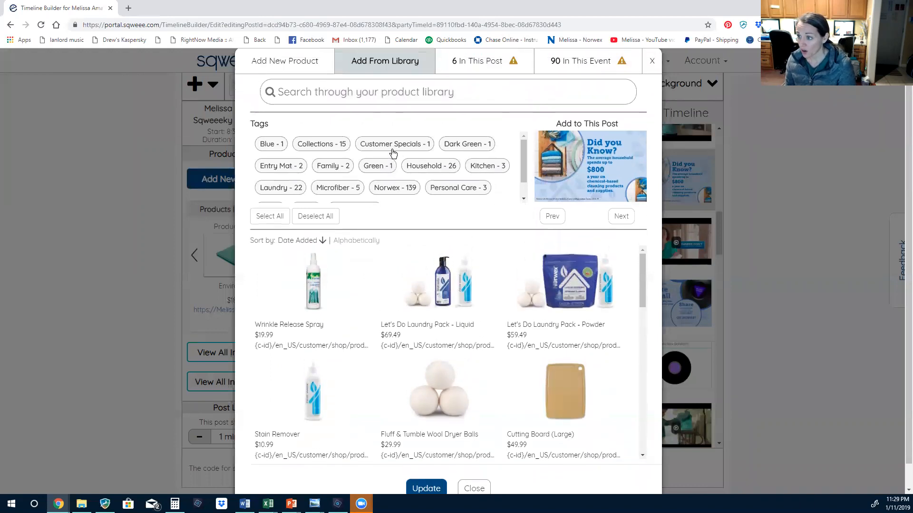
pyautogui.moveTo(522, 161)
pyautogui.mouseDown()
pyautogui.moveTo(520, 193)
pyautogui.moveTo(517, 153)
pyautogui.mouseUp()
pyautogui.scroll(-1, 509, 186)
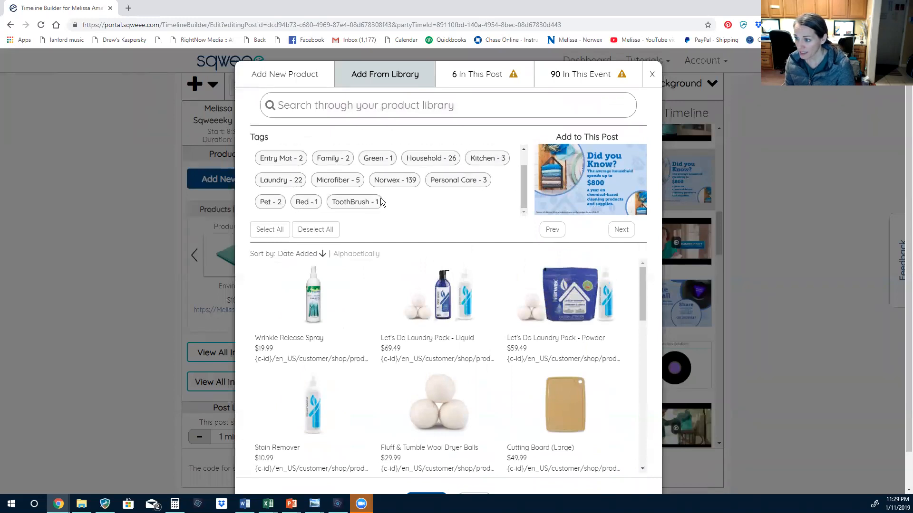
pyautogui.click(361, 204)
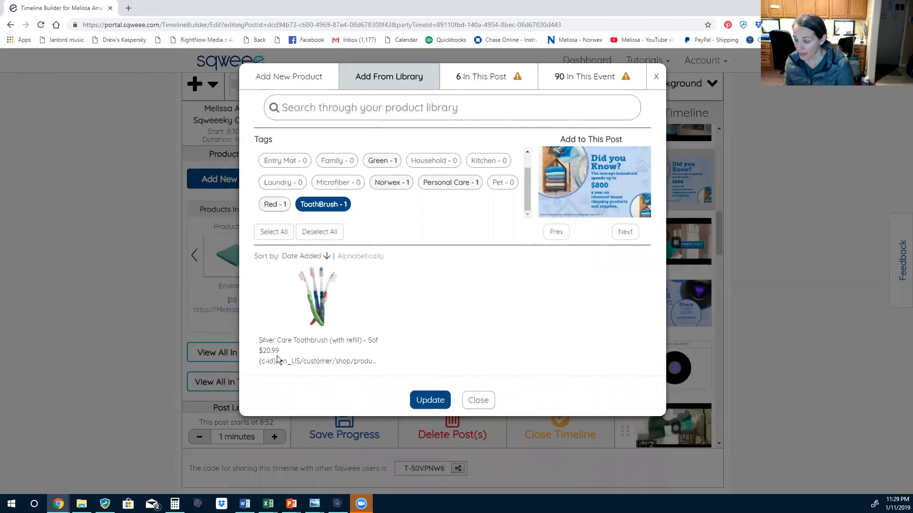
pyautogui.click(335, 205)
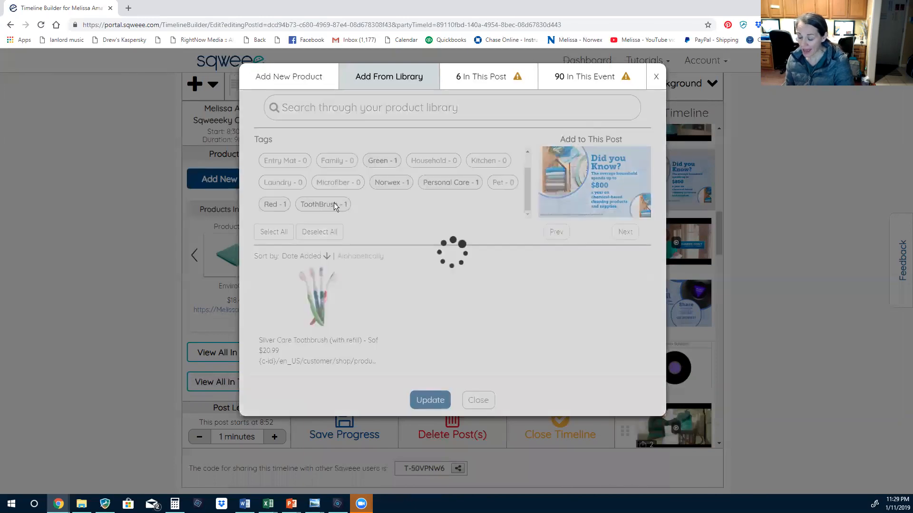
pyautogui.scroll(-5, 528, 385)
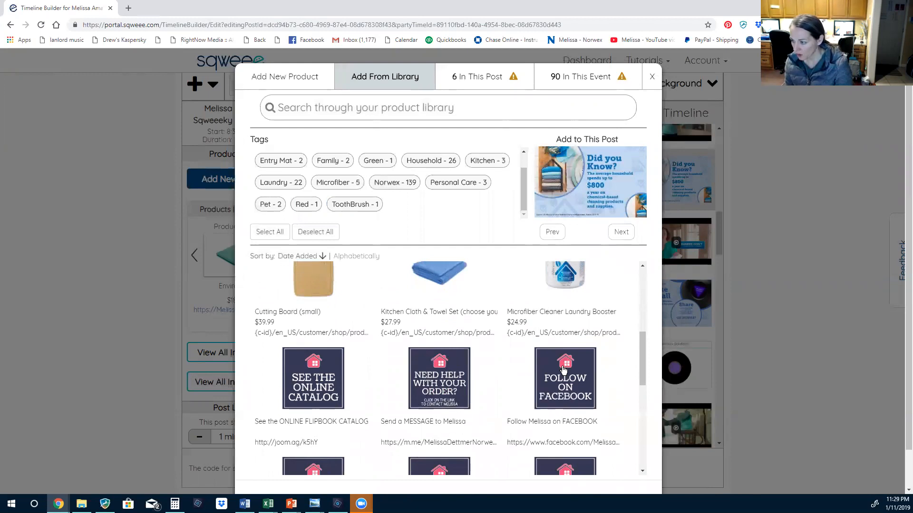
pyautogui.scroll(-6, 563, 369)
pyautogui.scroll(8, 422, 398)
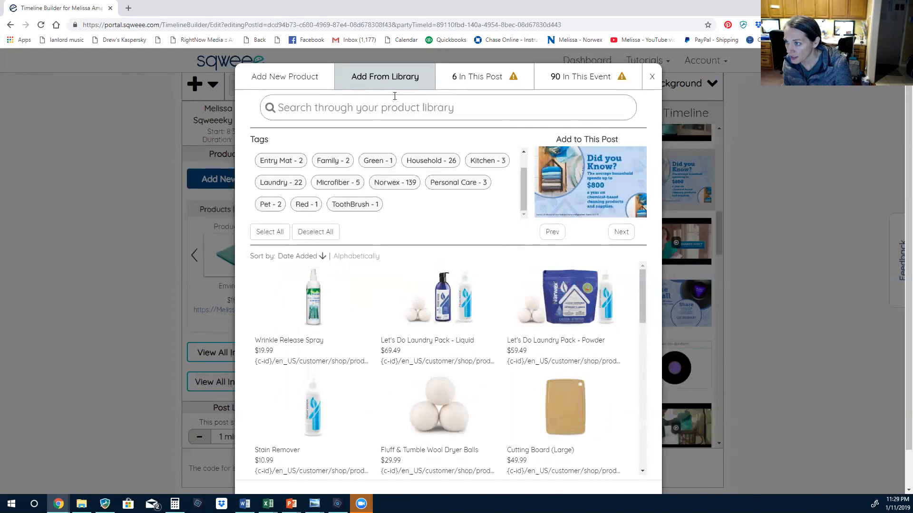
# Create a new product using Lysere Daily Hair Conditioner.png from 2019 Spring Catalog Images
pyautogui.click(283, 78)
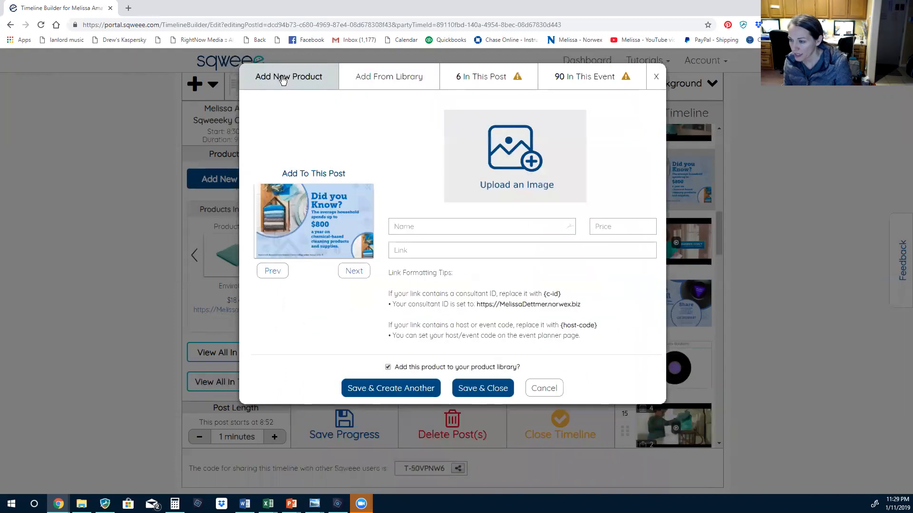
pyautogui.click(519, 151)
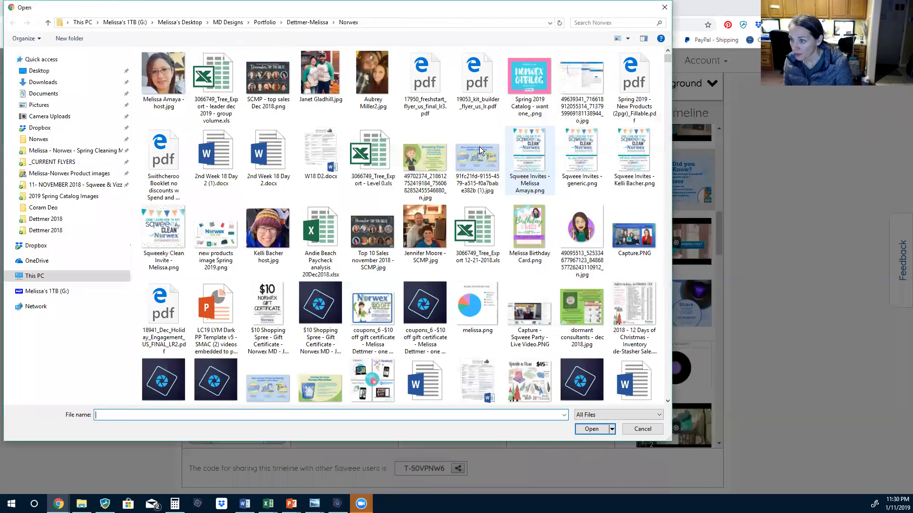
pyautogui.scroll(-7, 376, 315)
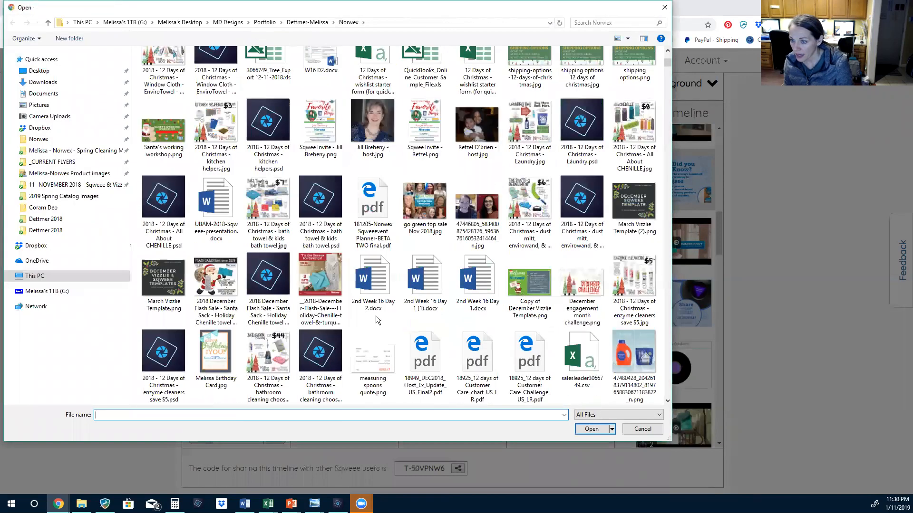
pyautogui.scroll(3, 376, 316)
pyautogui.scroll(3, 242, 211)
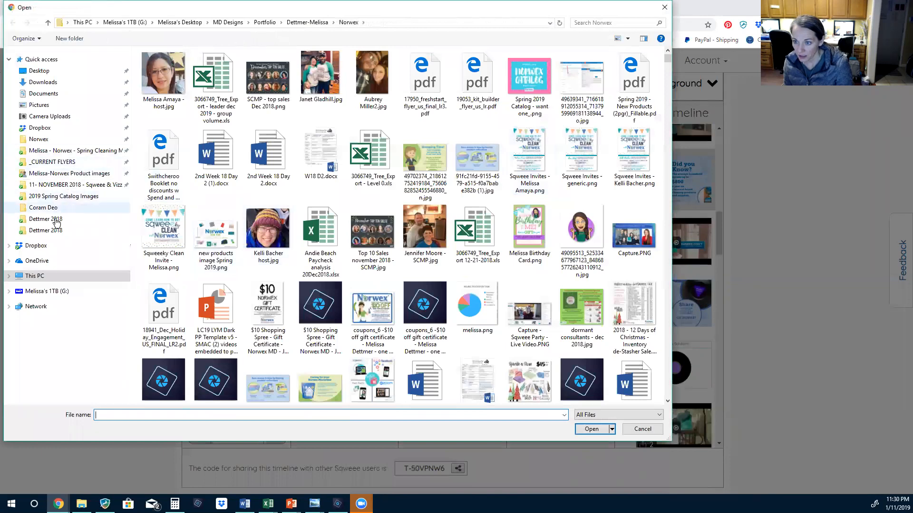
pyautogui.click(63, 196)
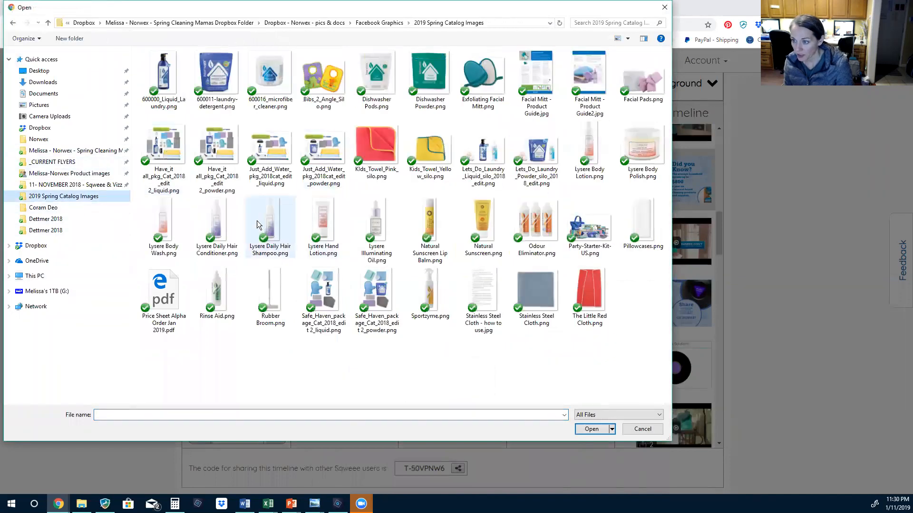
pyautogui.click(209, 211)
pyautogui.click(591, 430)
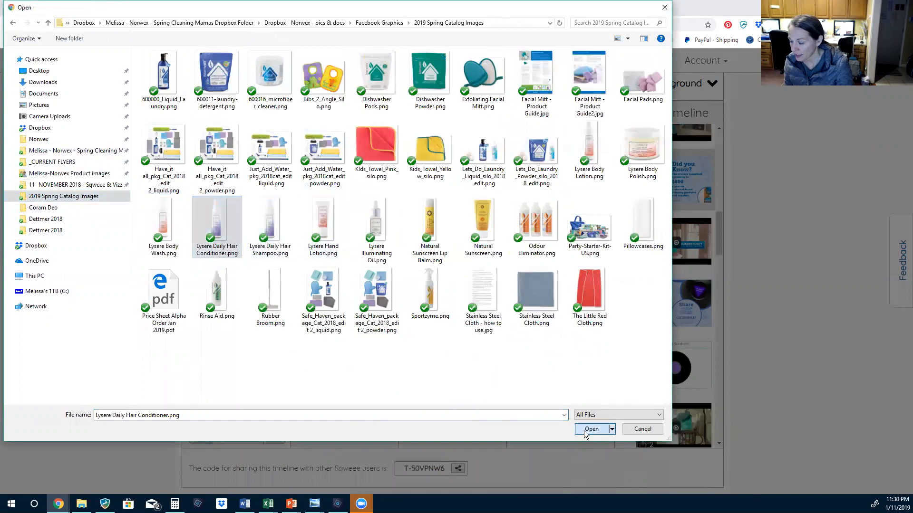
# Name the new product 'Conditioner', then cancel the form without saving
pyautogui.click(472, 224)
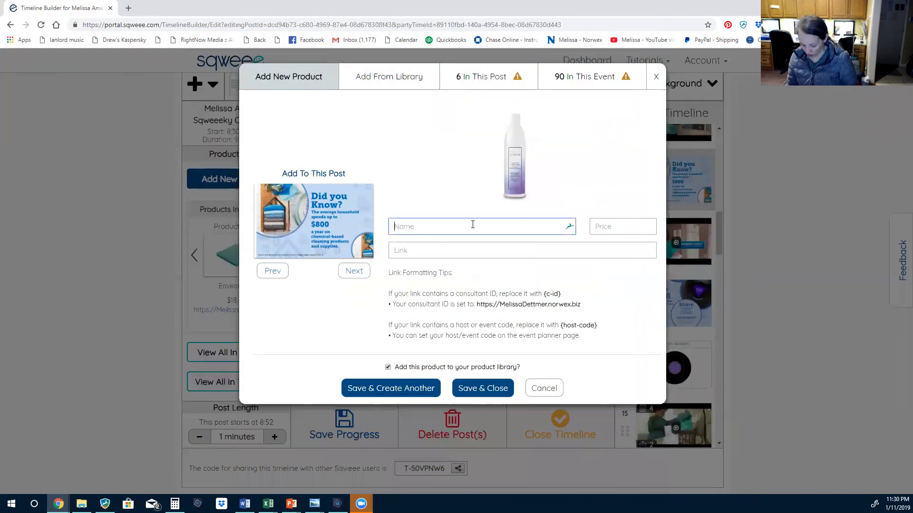
pyautogui.write('Conditioner')
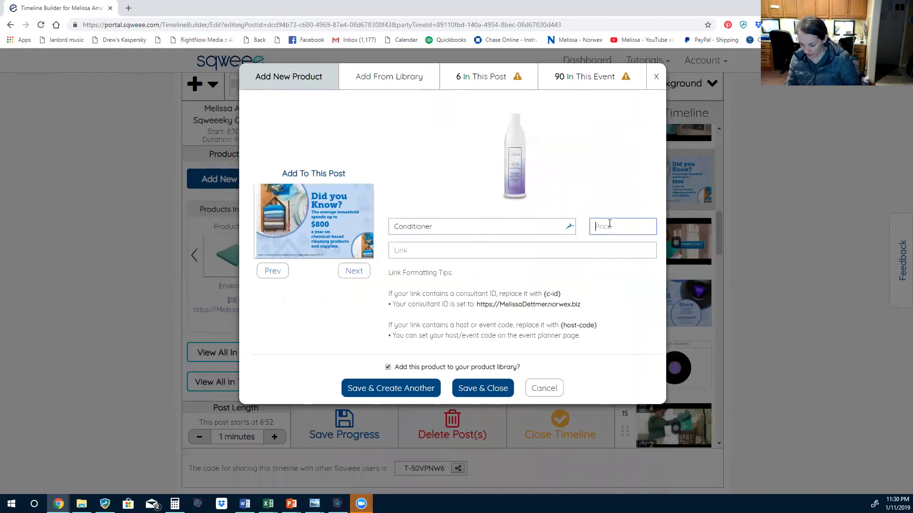
pyautogui.click(454, 252)
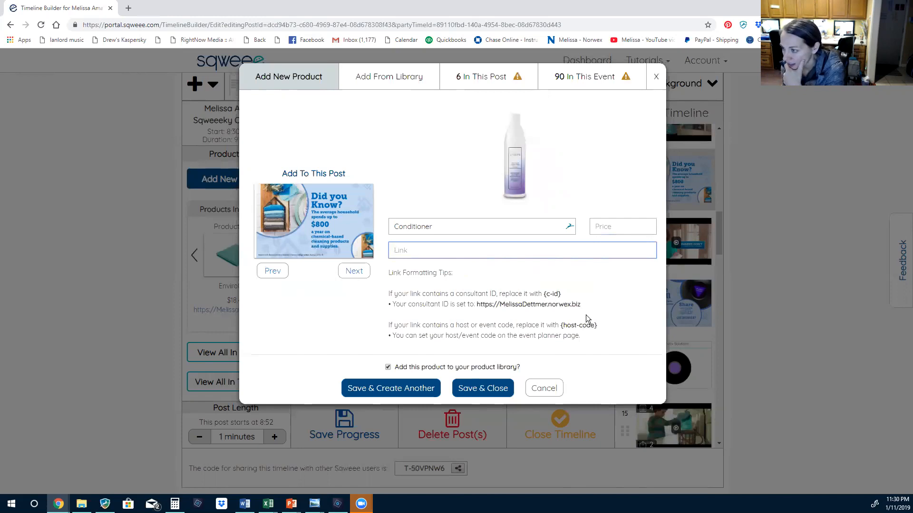
pyautogui.moveTo(581, 305); pyautogui.dragTo(476, 307)
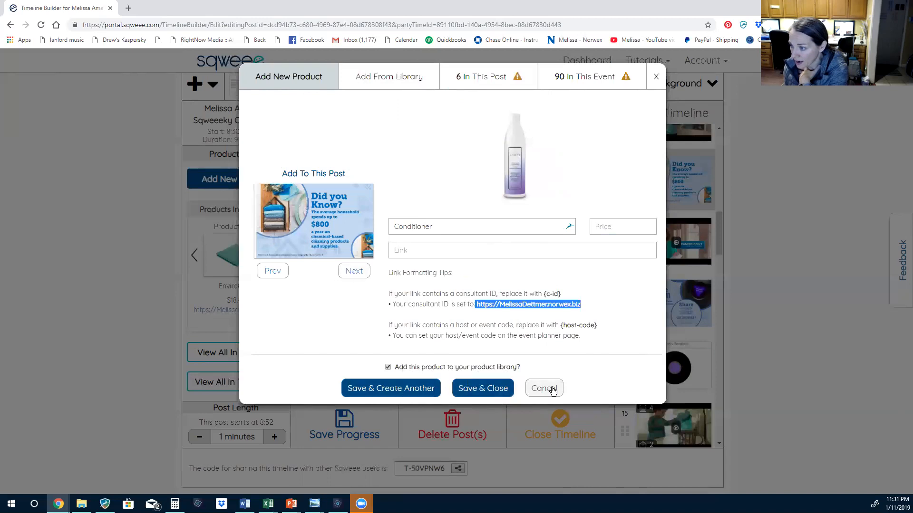
pyautogui.click(548, 389)
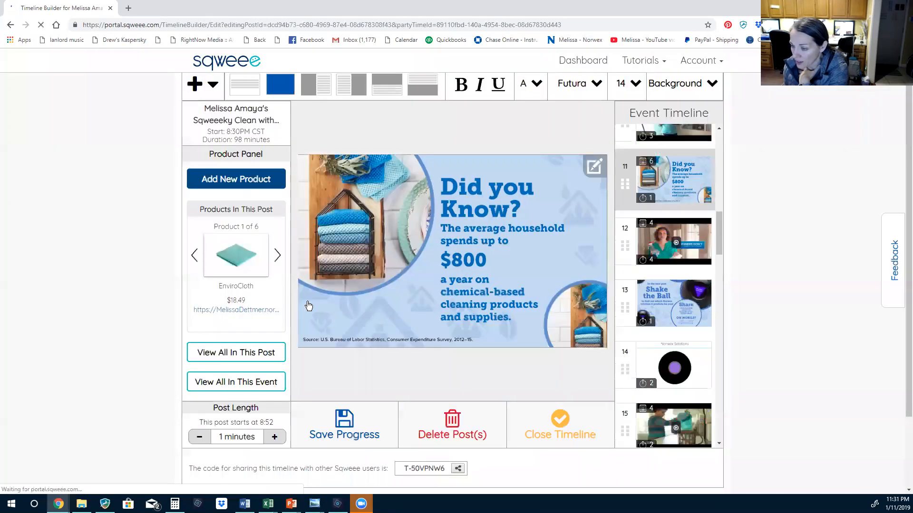
pyautogui.click(264, 354)
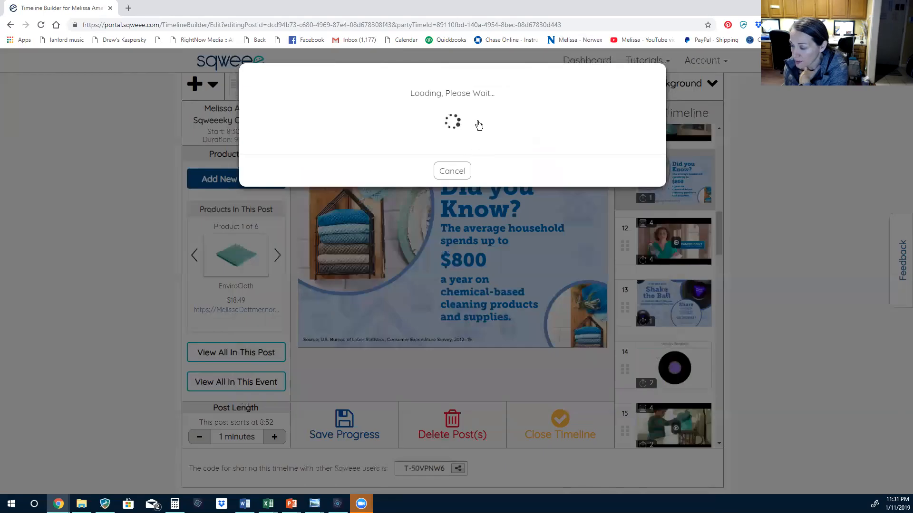
pyautogui.click(577, 81)
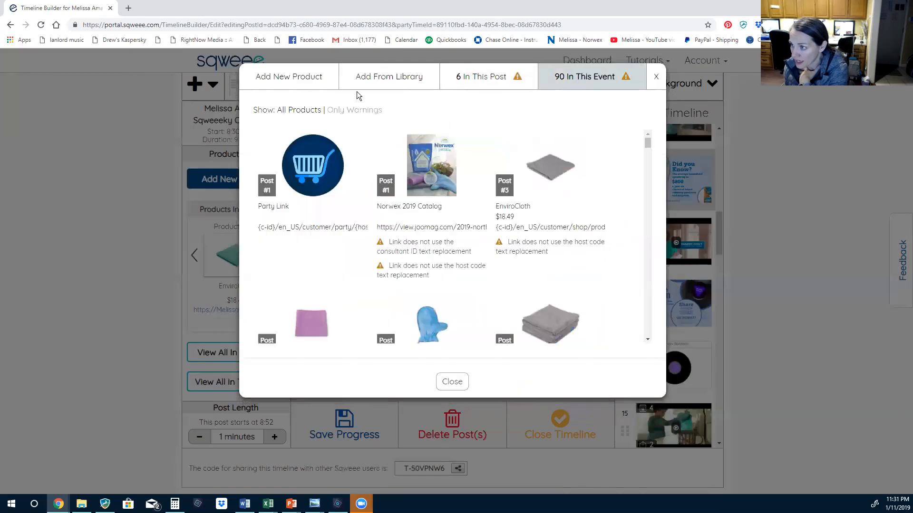
pyautogui.click(656, 77)
pyautogui.scroll(-12, 669, 333)
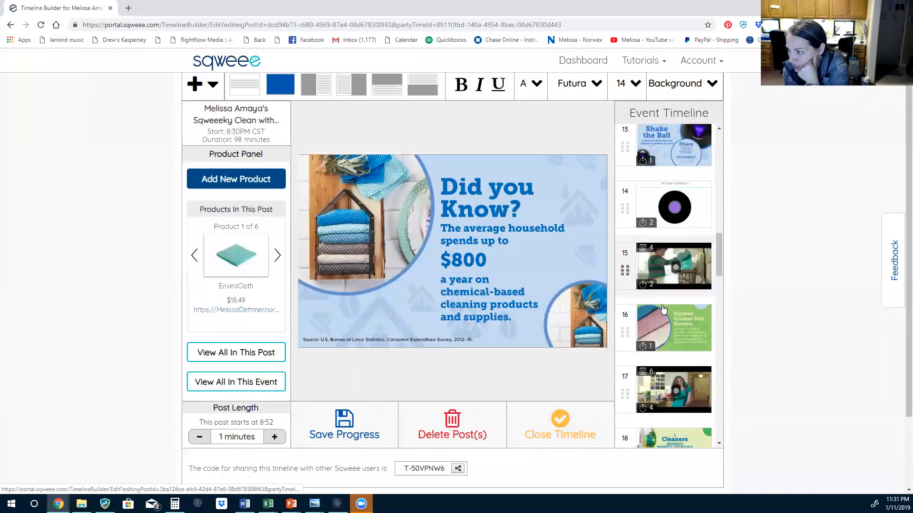
pyautogui.scroll(-10, 695, 259)
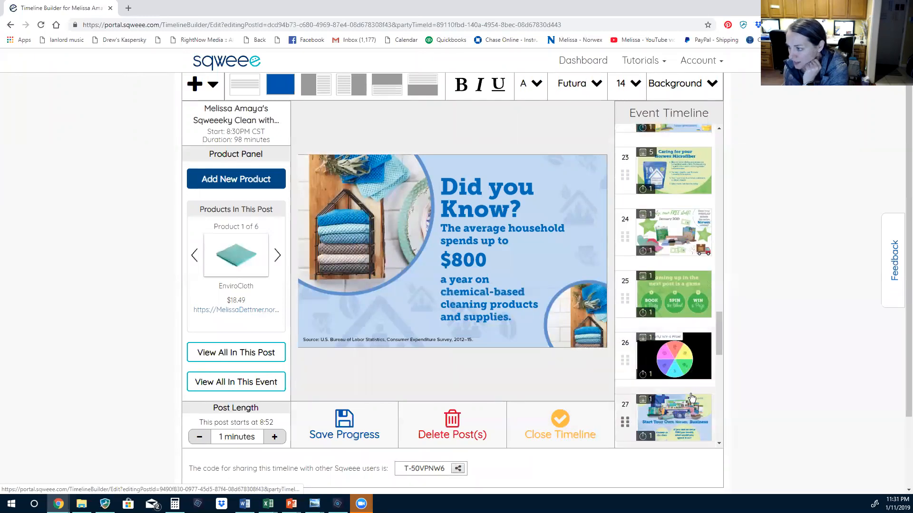
pyautogui.scroll(-1, 689, 337)
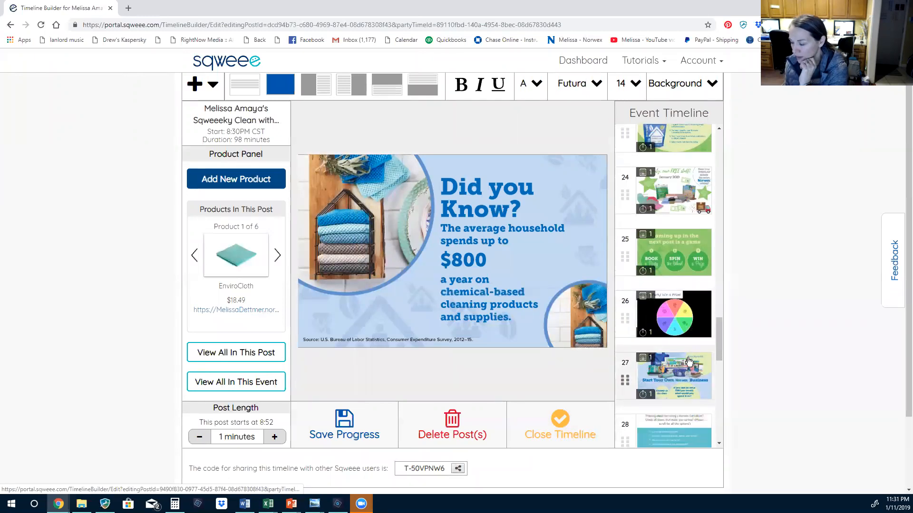
# Open post 26, 'Book a Party! Win a Prize!', in the prize-wheel editor
pyautogui.click(688, 316)
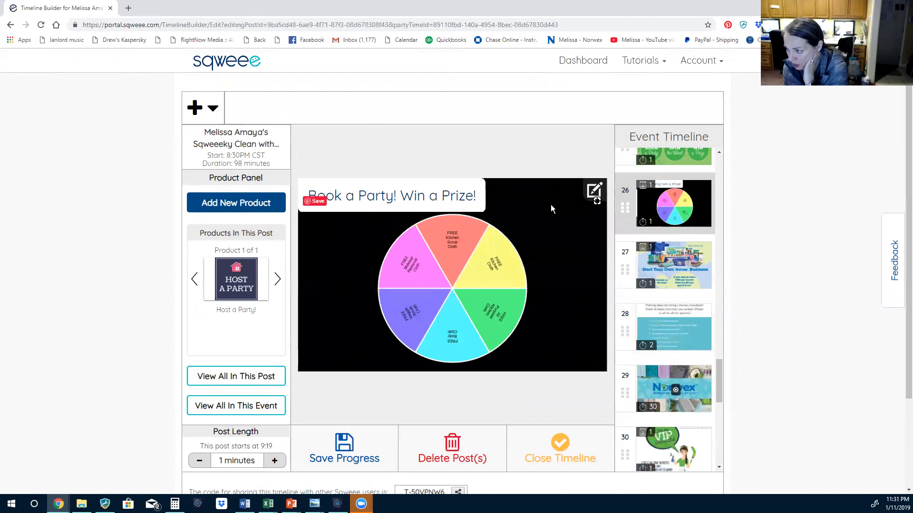
pyautogui.click(594, 192)
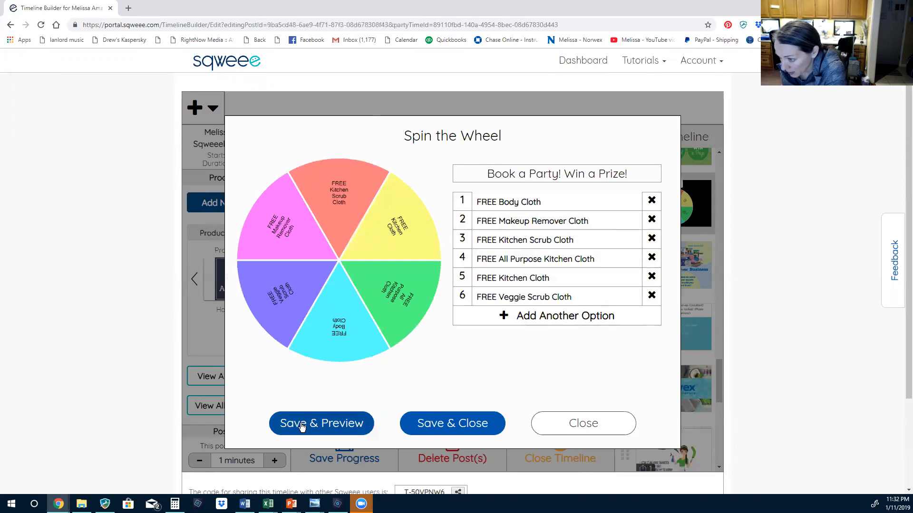
# Save and preview the six-prize wheel, discard an empty seventh option, and close the editor
pyautogui.click(329, 431)
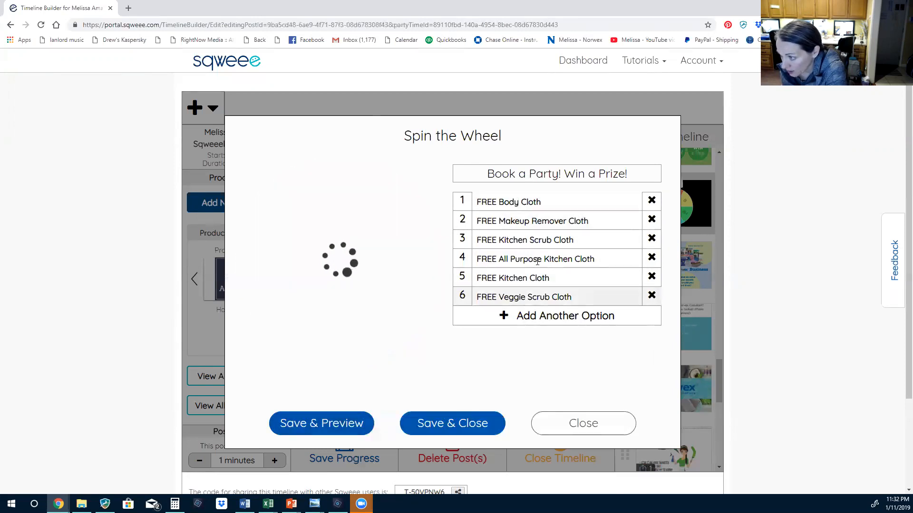
pyautogui.click(554, 317)
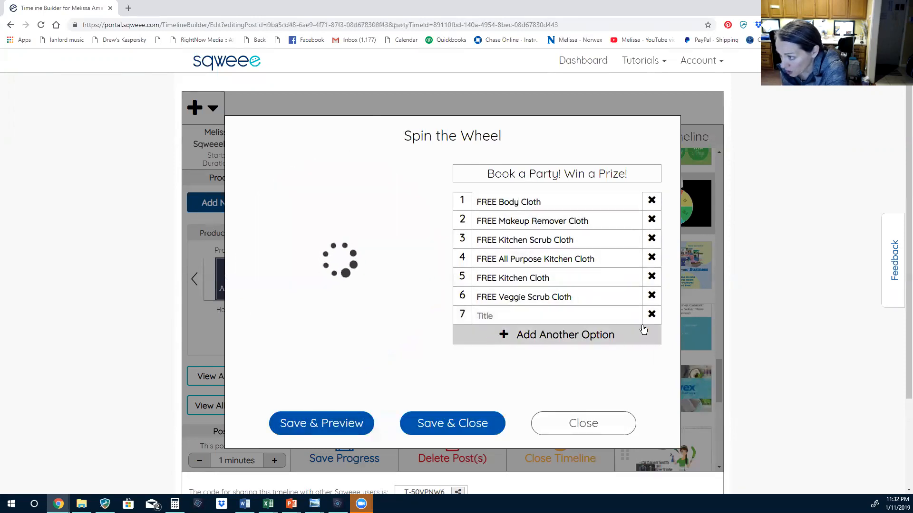
pyautogui.click(653, 315)
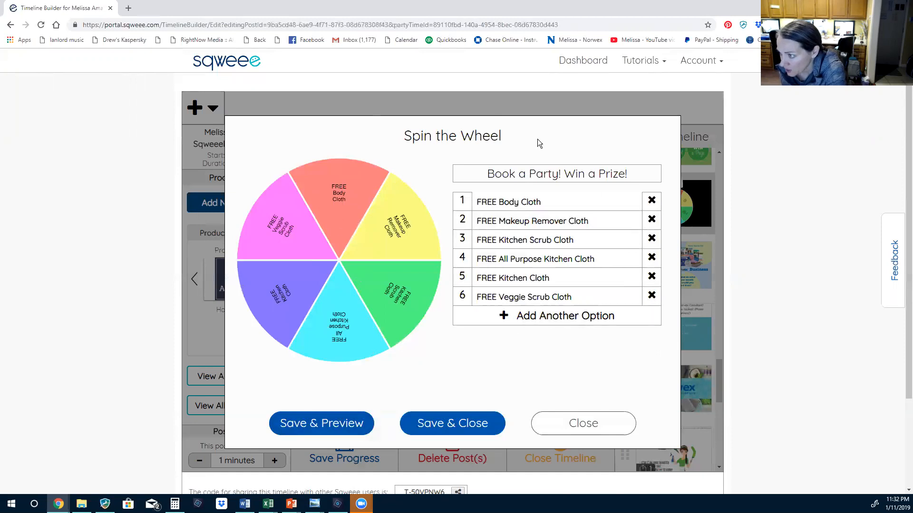
pyautogui.click(586, 428)
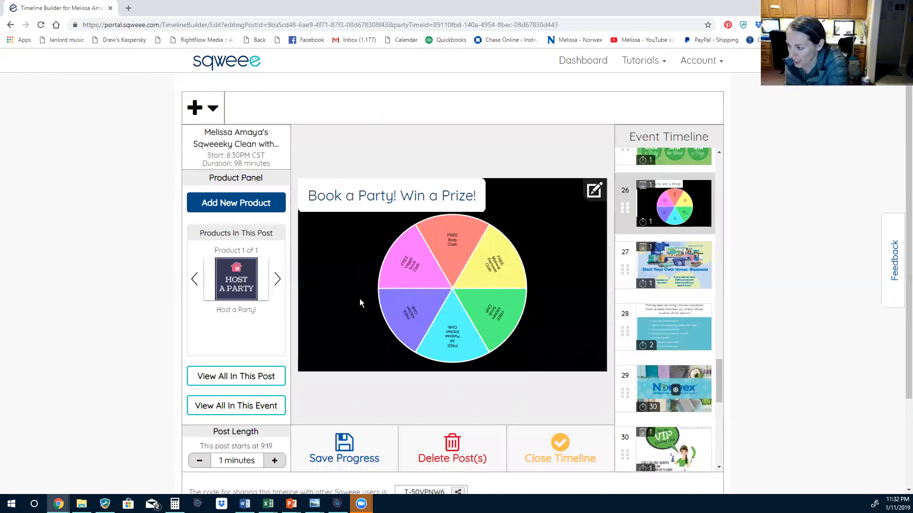
pyautogui.scroll(-5, 665, 380)
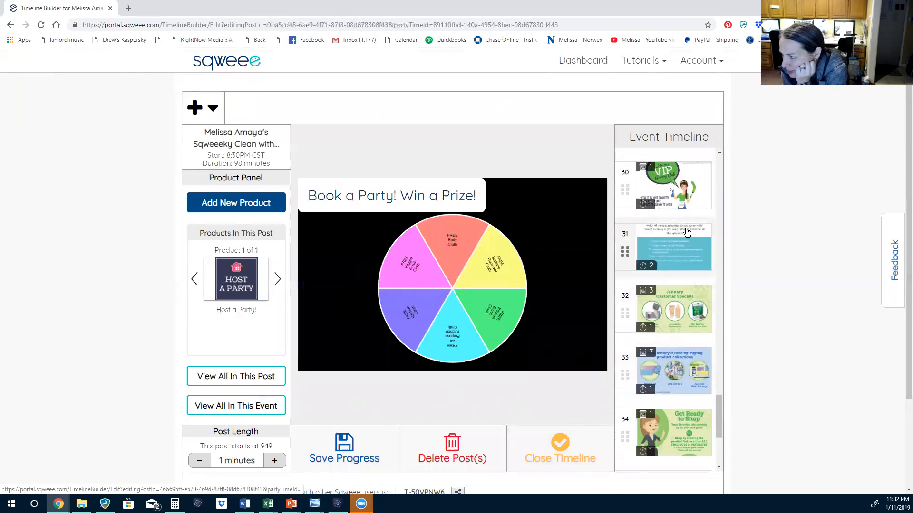
# In poll post 31, correct the first answer to 'I'm glad I came to this Norwex Sqweee'vent!'
pyautogui.click(686, 231)
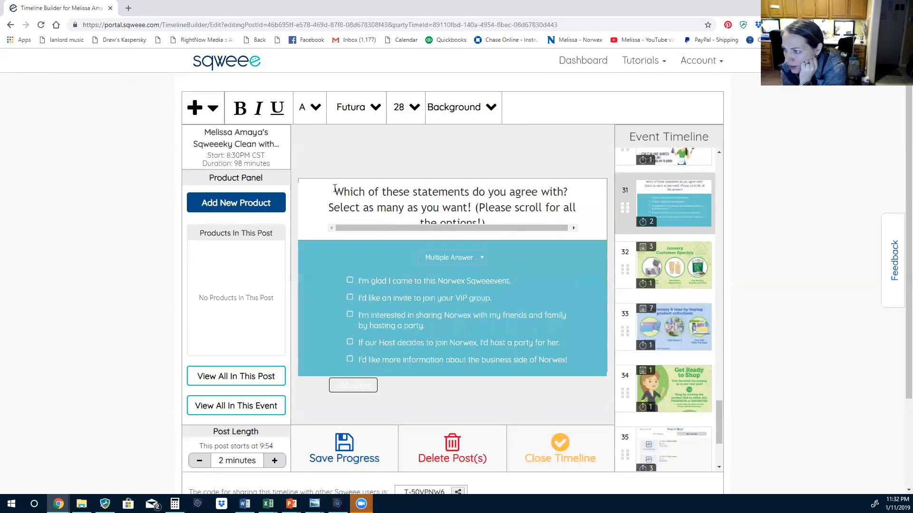
pyautogui.click(392, 281)
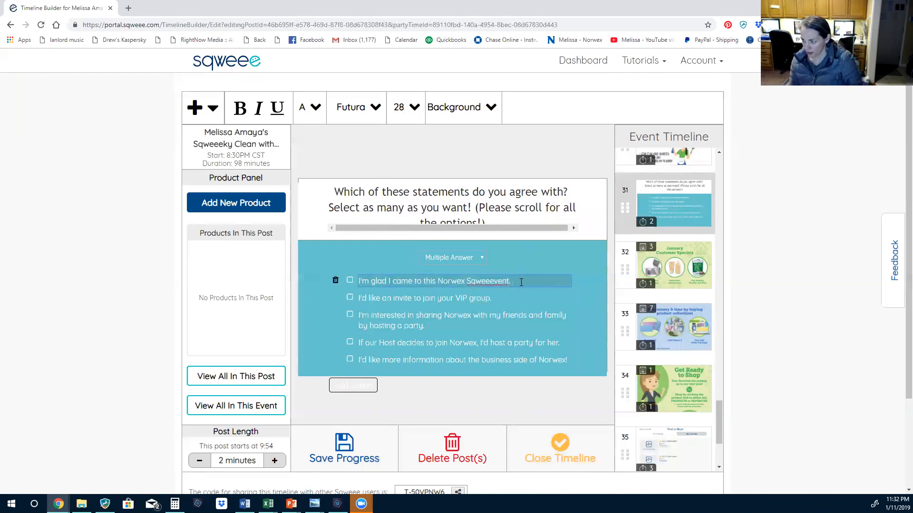
pyautogui.press('BackSpace')
pyautogui.press('BackSpace')
pyautogui.press('BackSpace')
pyautogui.write("'ven")
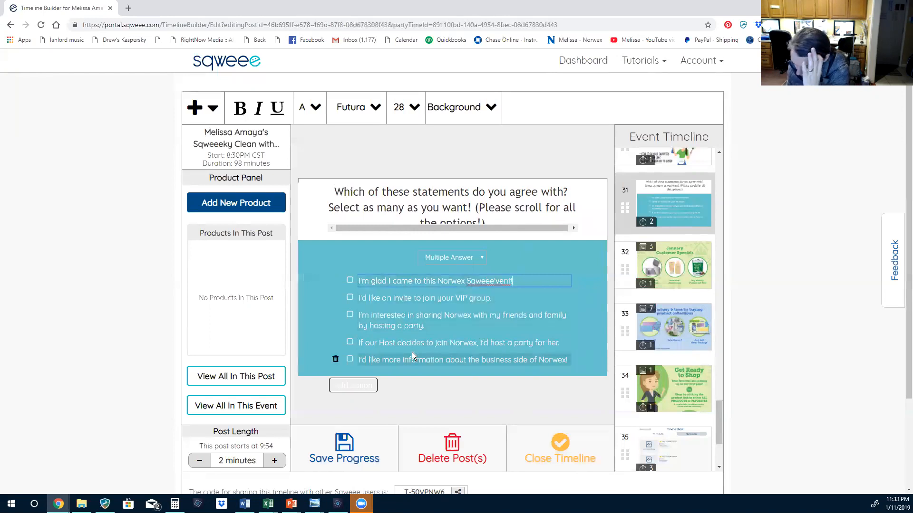
# Add then remove an empty answer option, and save the timeline progress
pyautogui.scroll(-1, 451, 311)
pyautogui.scroll(-2, 451, 312)
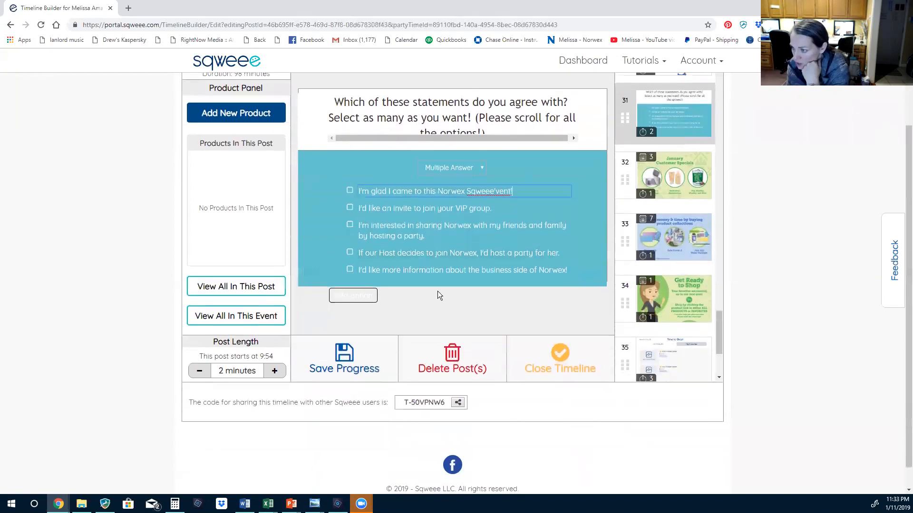
pyautogui.click(346, 299)
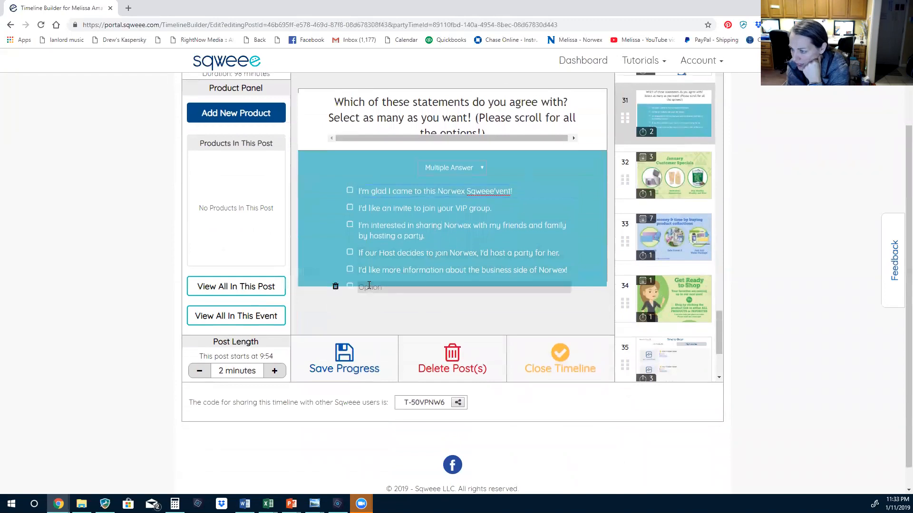
pyautogui.click(336, 287)
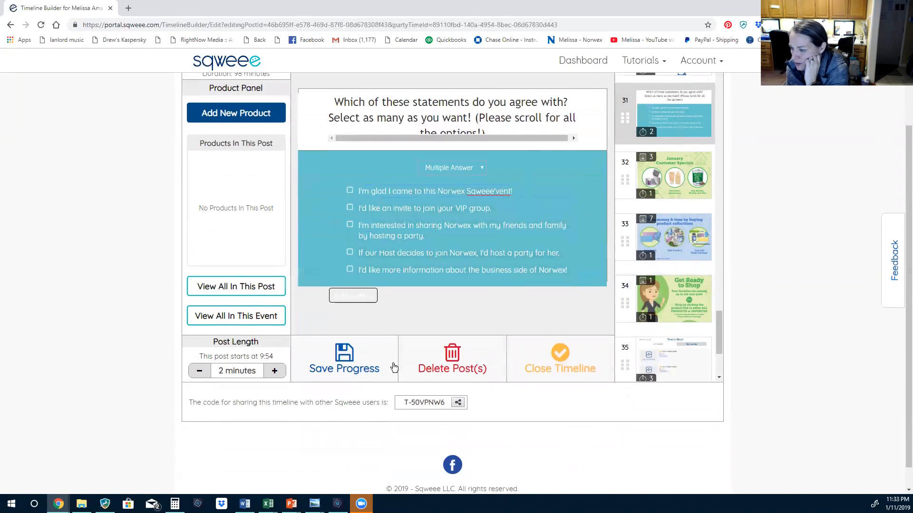
pyautogui.click(344, 357)
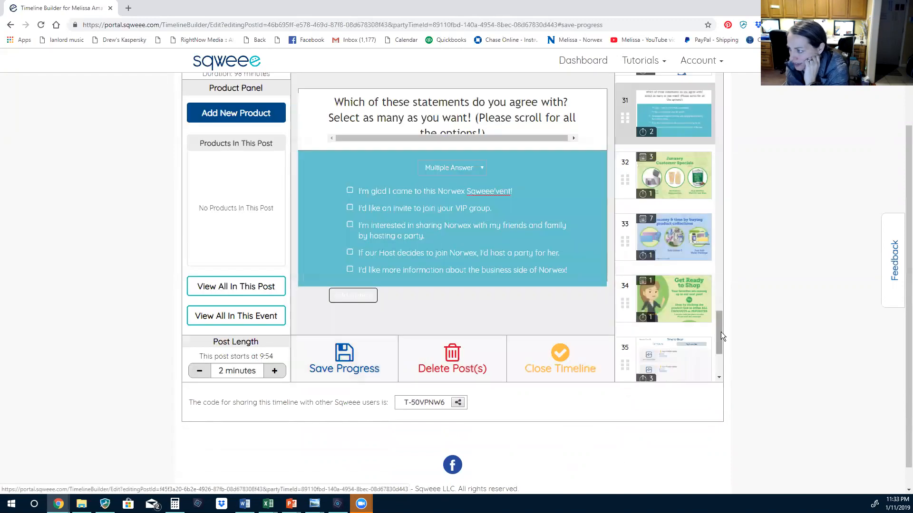
pyautogui.moveTo(719, 333); pyautogui.dragTo(706, 175)
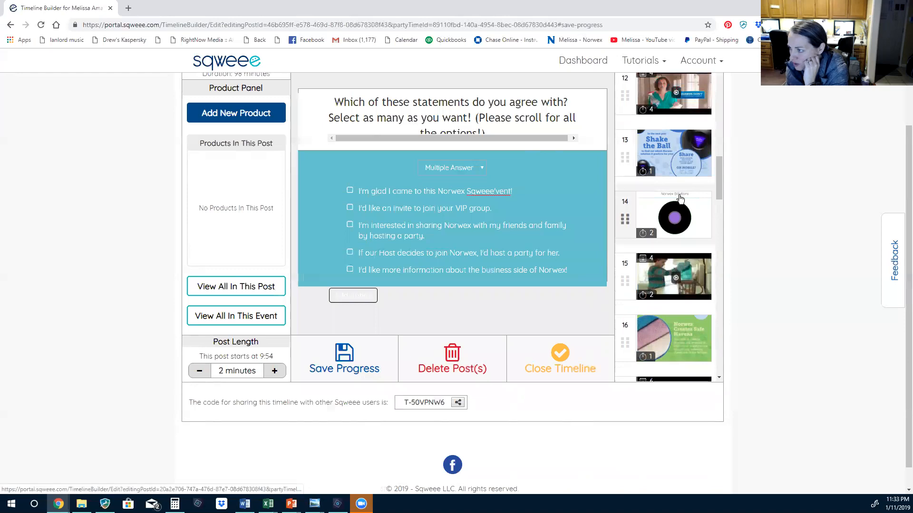
# Edit the post 14 Norwex Solutions shake ball, keep Save money as Confetti, and test-shake it
pyautogui.click(679, 195)
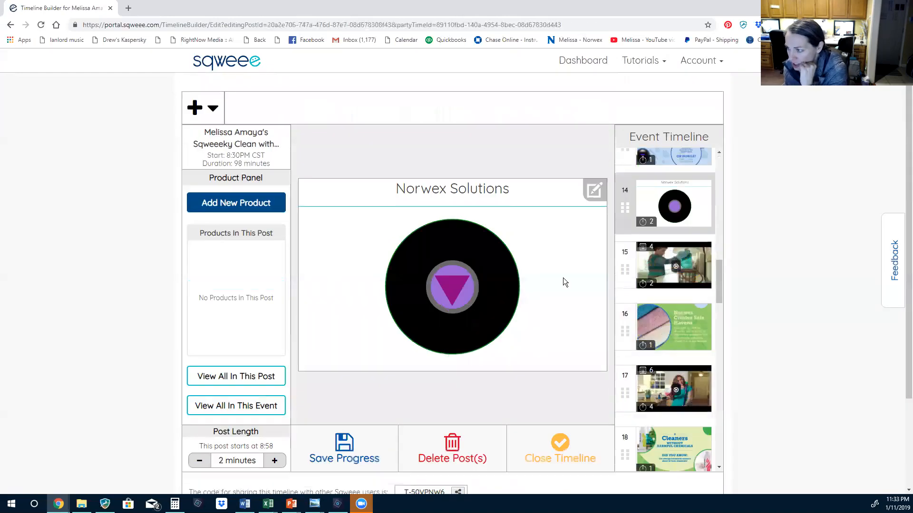
pyautogui.click(592, 191)
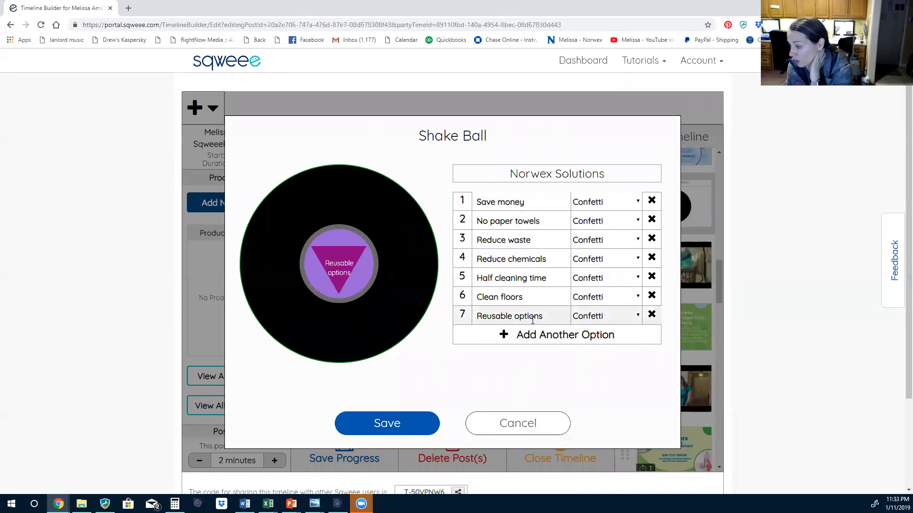
pyautogui.click(629, 202)
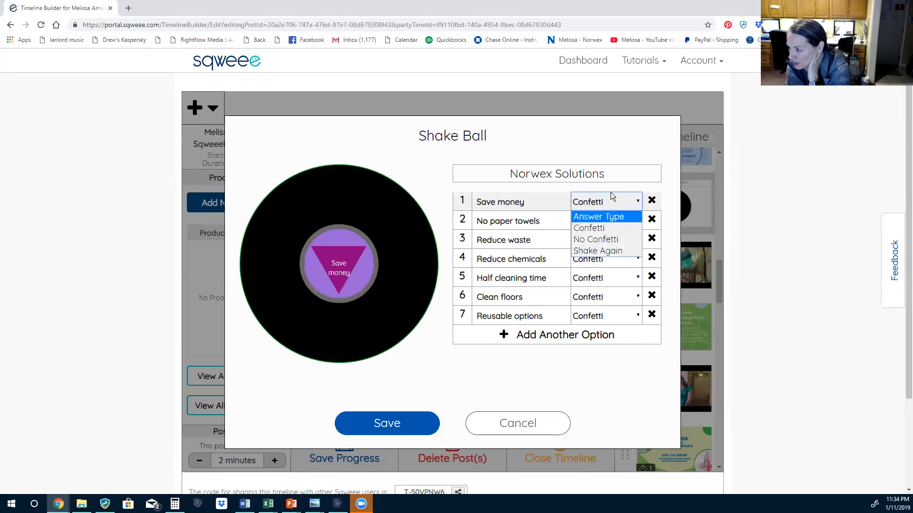
pyautogui.click(617, 145)
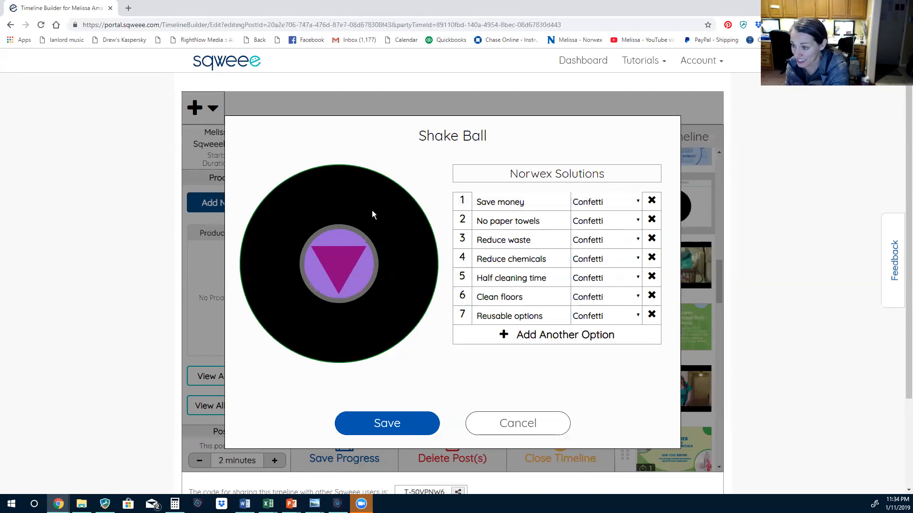
pyautogui.click(347, 290)
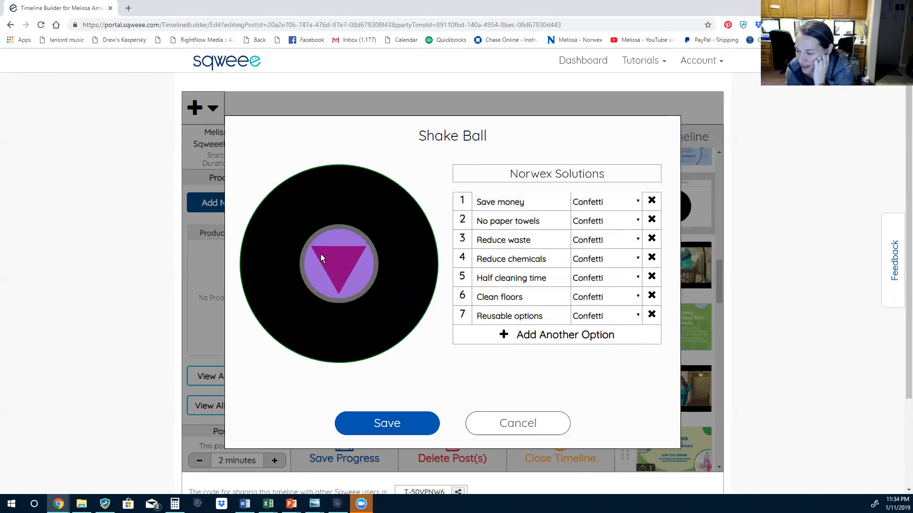
# Save the shake ball post and inspect post 10's video link without changing it
pyautogui.click(413, 420)
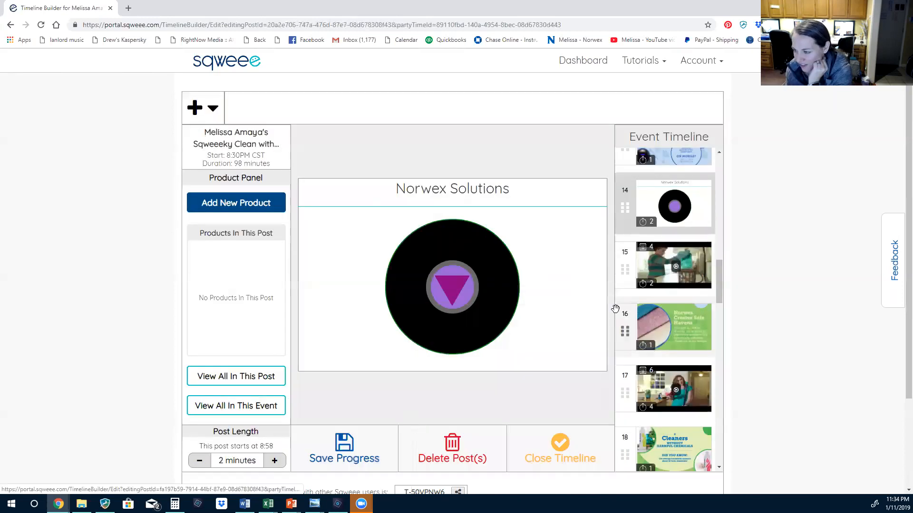
pyautogui.scroll(4, 670, 276)
pyautogui.scroll(2, 675, 331)
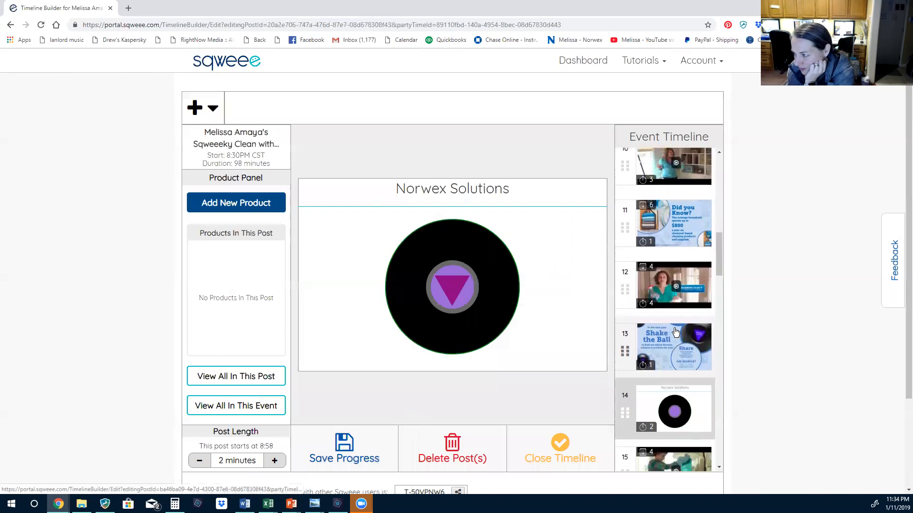
pyautogui.scroll(1, 672, 308)
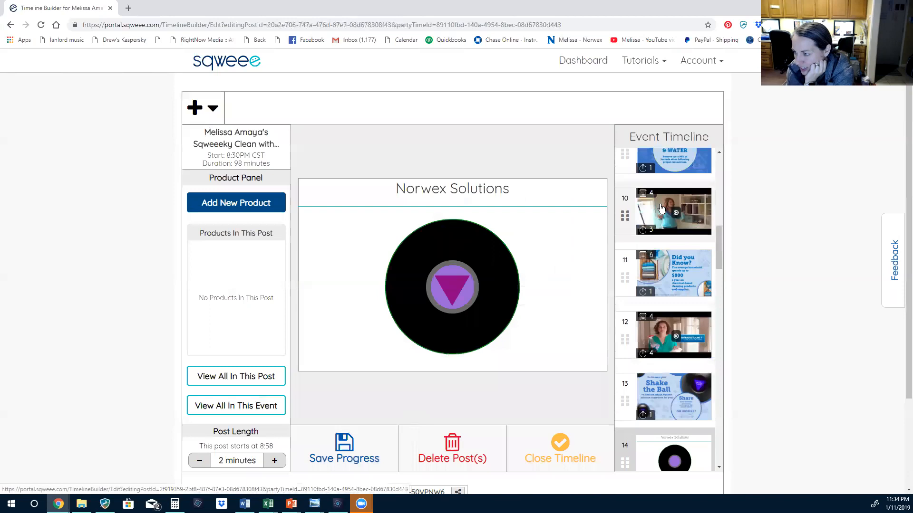
pyautogui.click(661, 208)
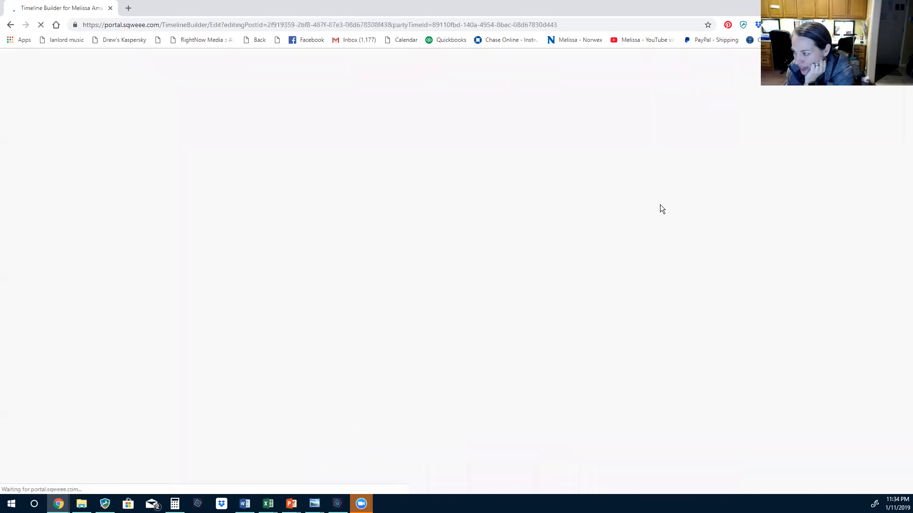
pyautogui.click(697, 116)
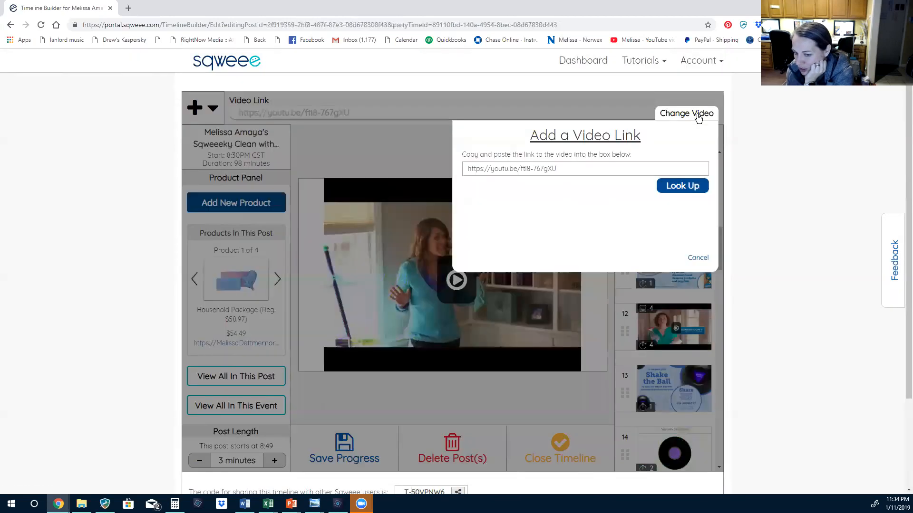
pyautogui.click(509, 167)
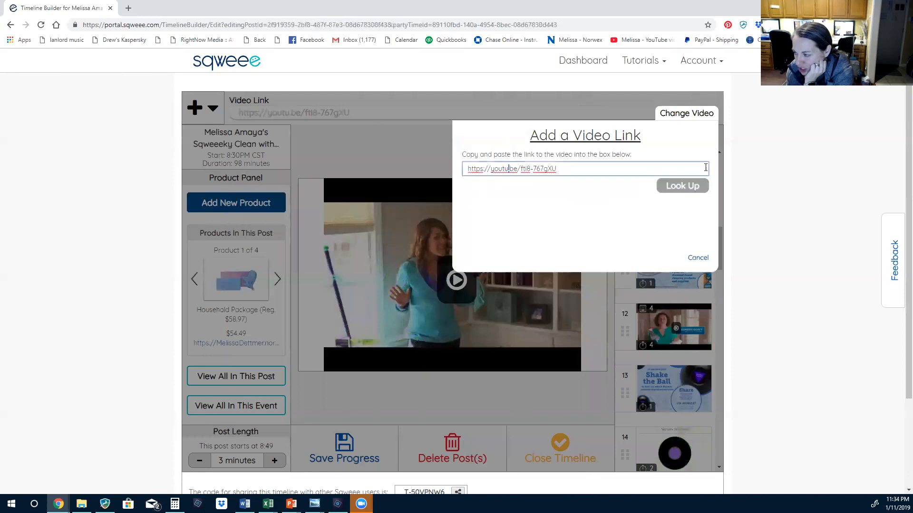
pyautogui.click(698, 258)
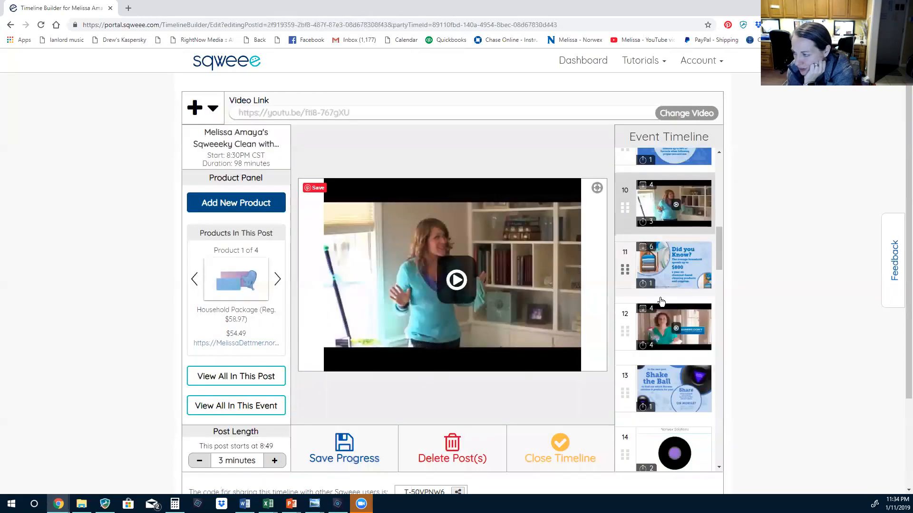
# Scroll through the Event Timeline and save the timeline's progress
pyautogui.scroll(8, 653, 303)
pyautogui.scroll(2, 653, 303)
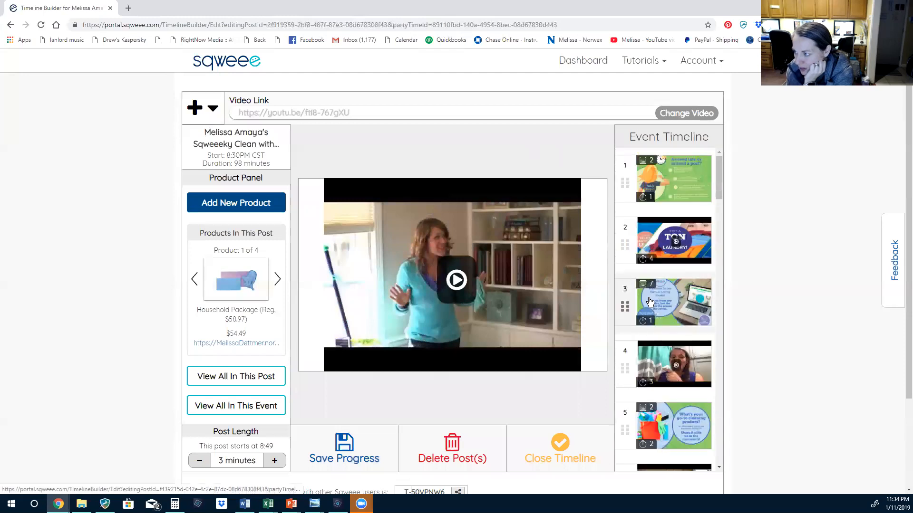
pyautogui.scroll(-1, 649, 267)
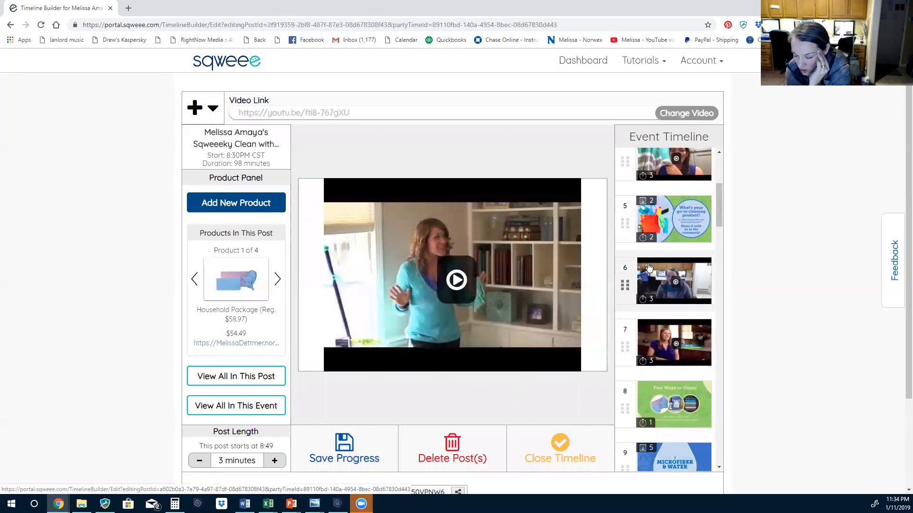
pyautogui.moveTo(718, 200); pyautogui.dragTo(702, 453)
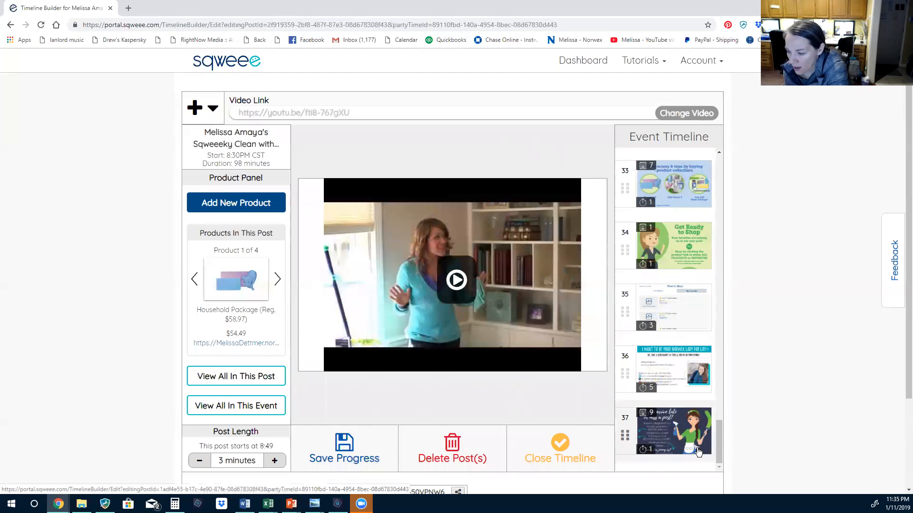
pyautogui.click(340, 449)
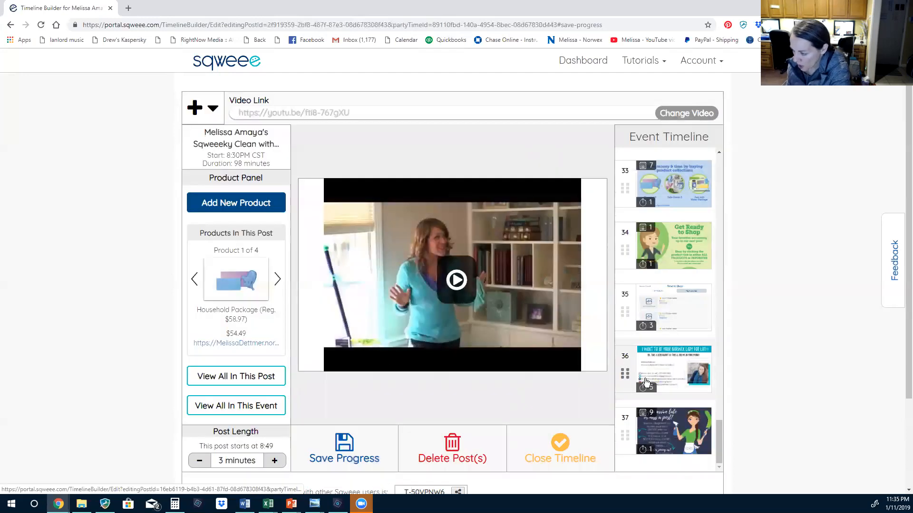
pyautogui.scroll(8, 623, 366)
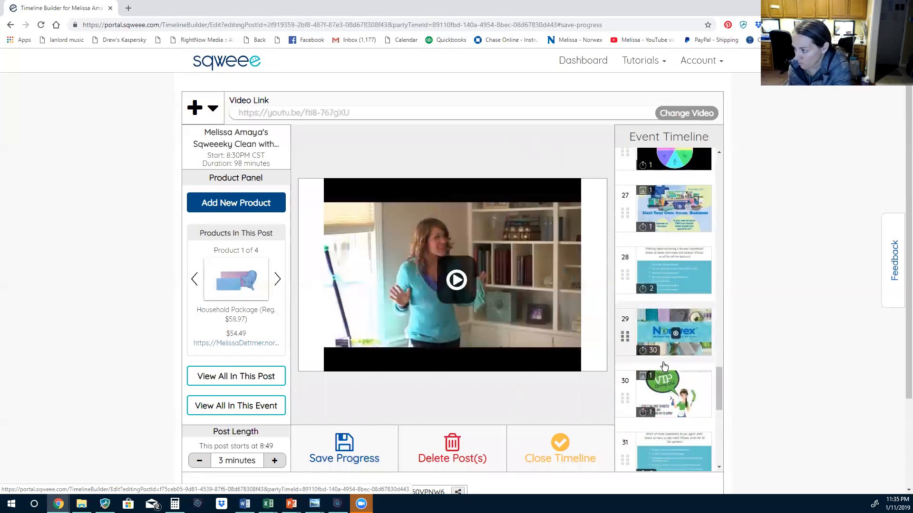
pyautogui.scroll(8, 666, 366)
pyautogui.scroll(2, 664, 371)
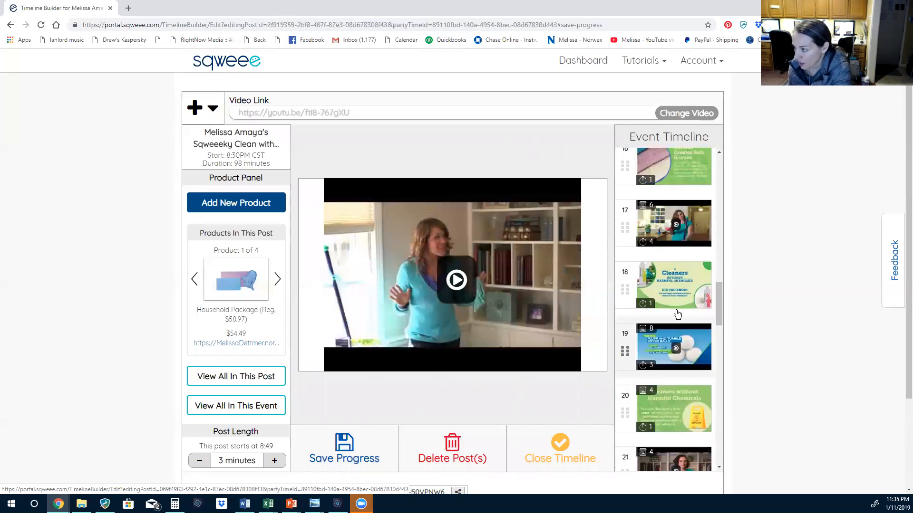
# Review video post 19, Fluff and Tumble Dryer Balls, then open slide post 22, Cleaning with Norwex
pyautogui.click(658, 336)
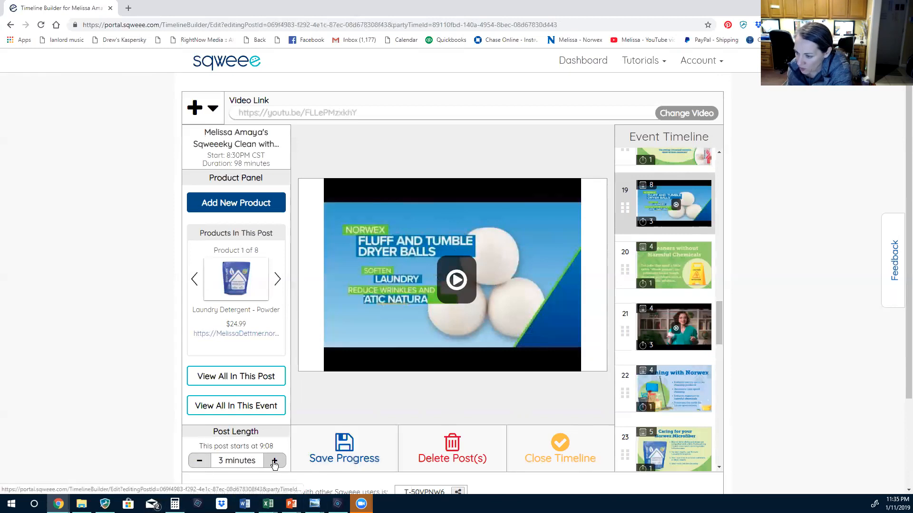
pyautogui.click(686, 380)
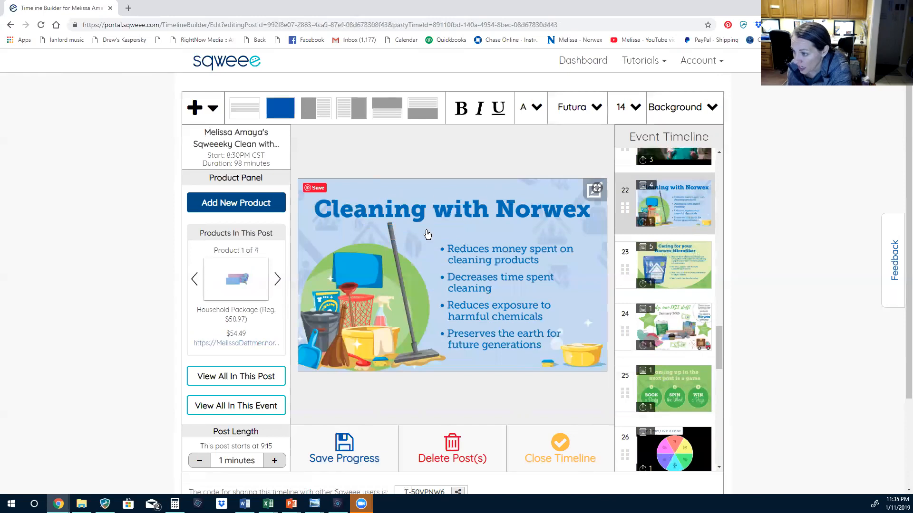
pyautogui.click(208, 464)
pyautogui.click(277, 462)
pyautogui.click(278, 461)
pyautogui.click(279, 462)
pyautogui.scroll(-2, 279, 462)
pyautogui.click(199, 390)
pyautogui.click(199, 388)
pyautogui.click(199, 387)
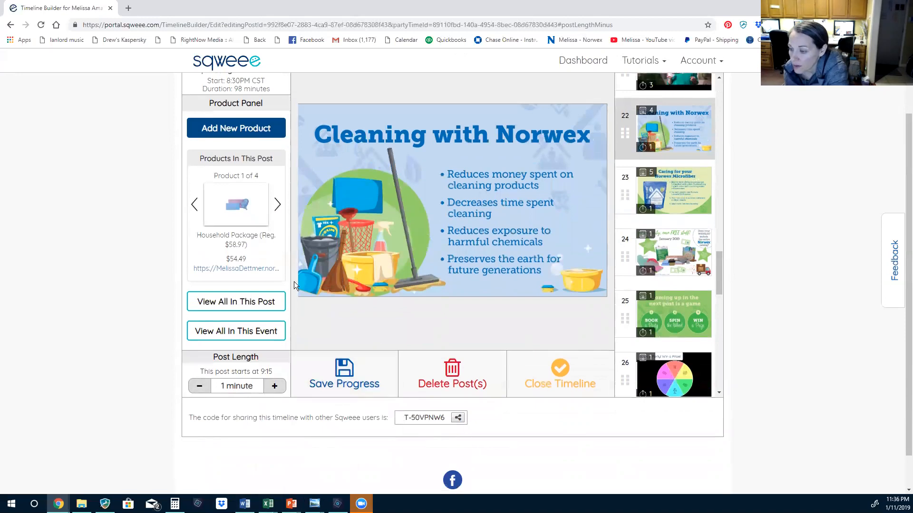
pyautogui.scroll(1, 531, 194)
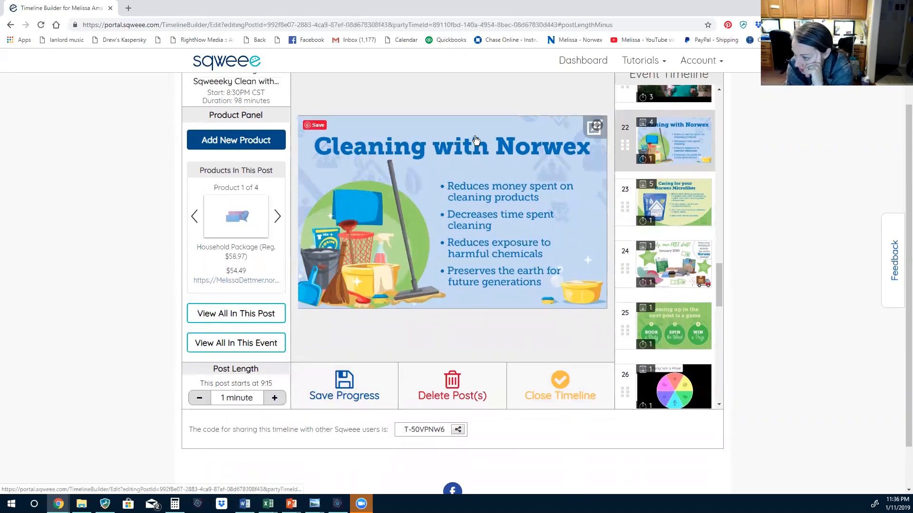
pyautogui.scroll(1, 463, 335)
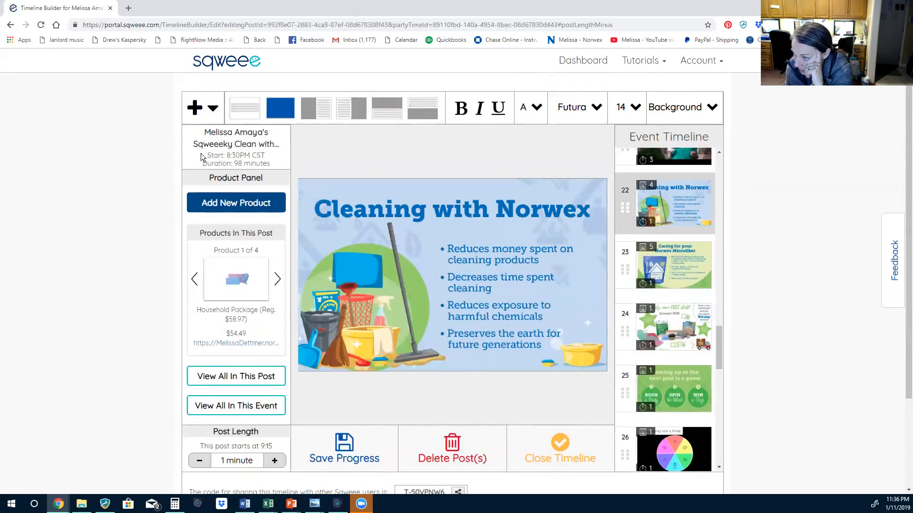
pyautogui.moveTo(208, 156); pyautogui.dragTo(264, 157)
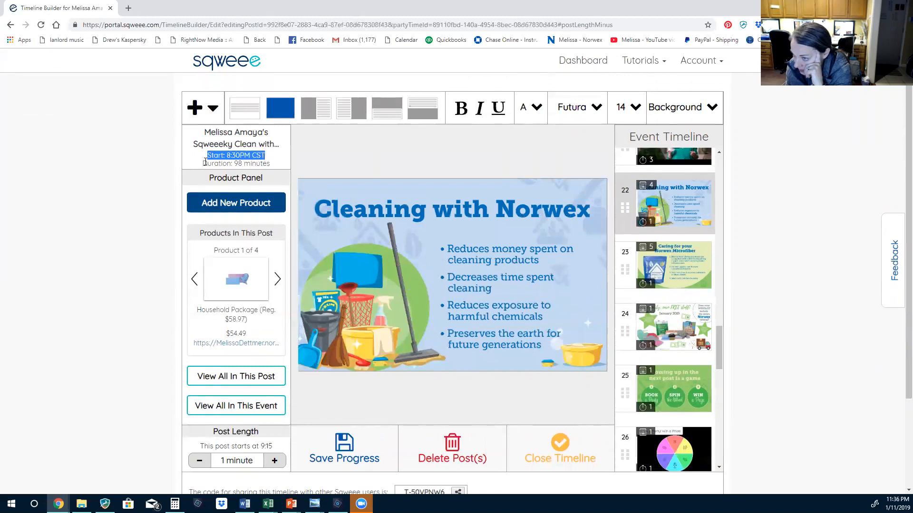
pyautogui.moveTo(202, 163); pyautogui.dragTo(271, 164)
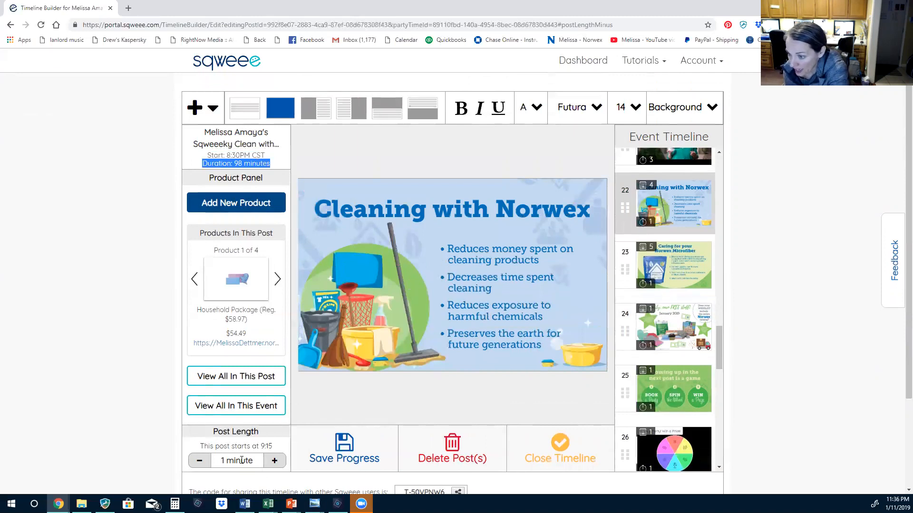
pyautogui.moveTo(220, 463); pyautogui.dragTo(253, 464)
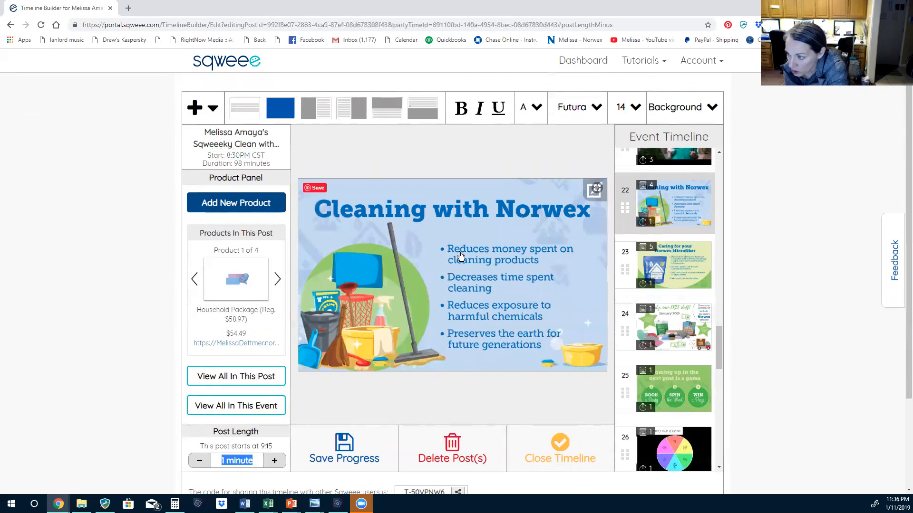
pyautogui.scroll(1, 685, 395)
pyautogui.scroll(5, 685, 399)
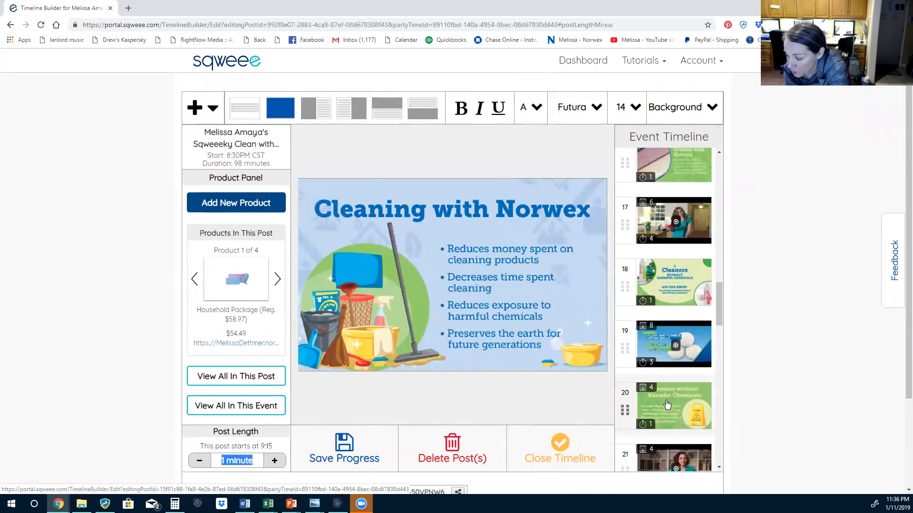
# Open post 20, the 1-minute 'Cleaners without Harmful Chemicals' slide at 9:11
pyautogui.click(652, 400)
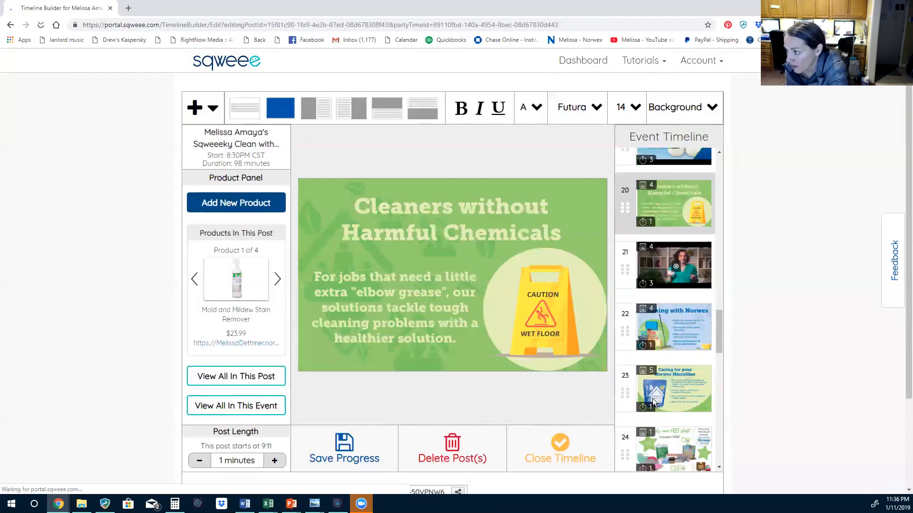
pyautogui.scroll(1, 661, 398)
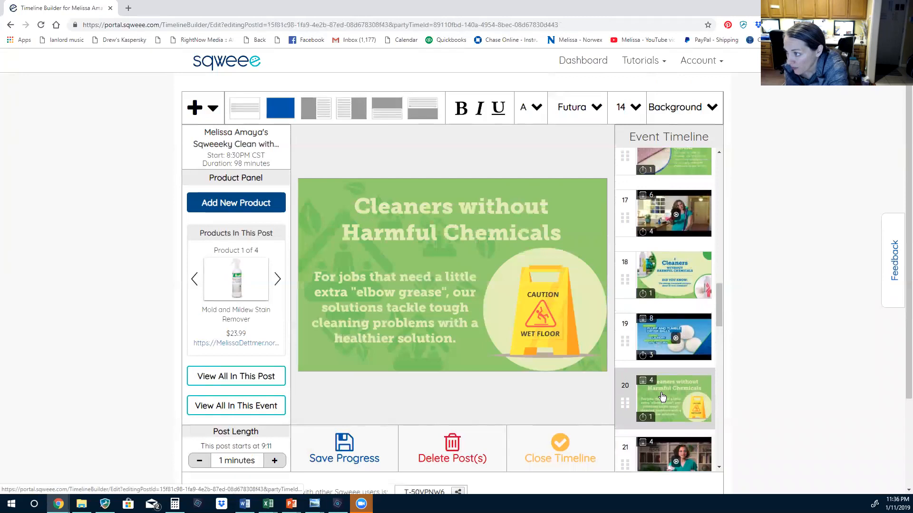
pyautogui.scroll(3, 663, 395)
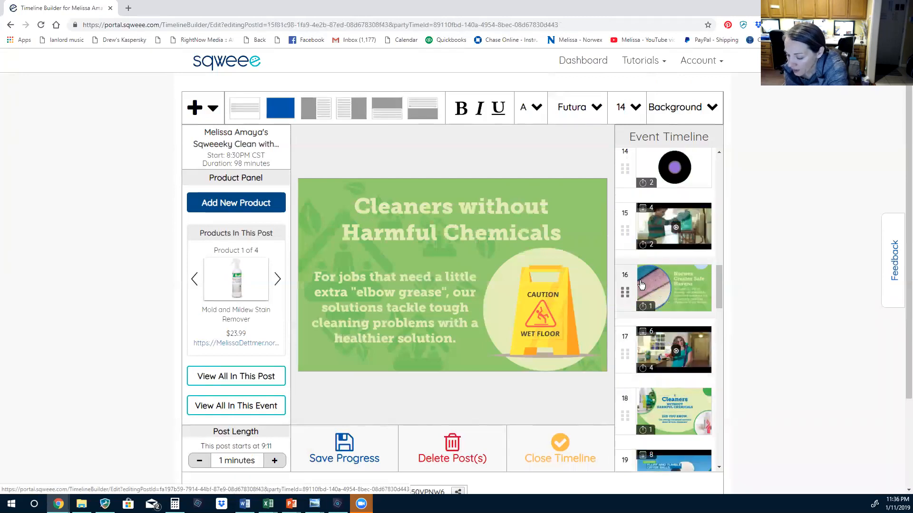
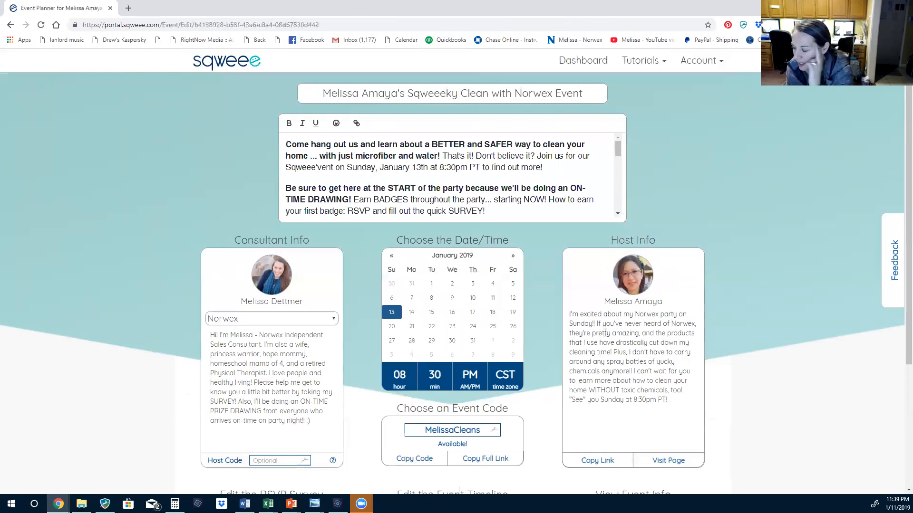
# Scroll down the event edit page to review the filled-in Norwex party details
pyautogui.scroll(-4, 538, 380)
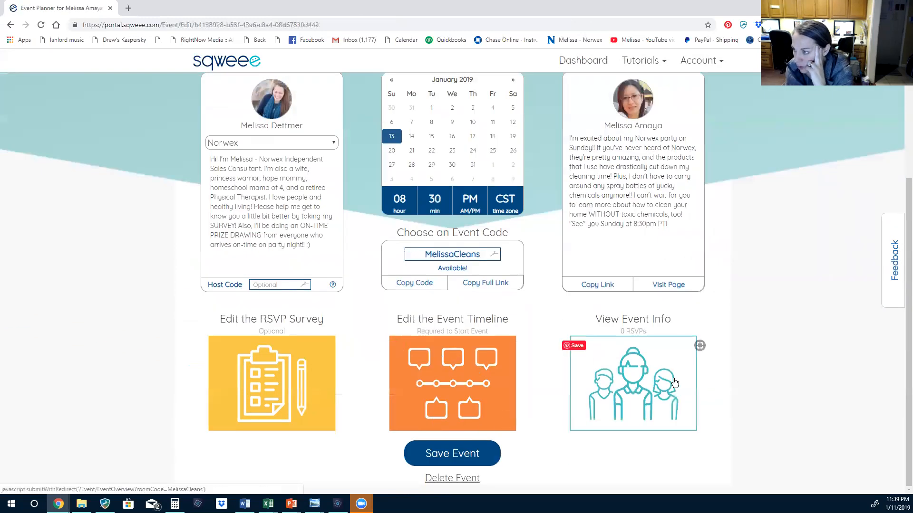
pyautogui.scroll(4, 617, 347)
pyautogui.scroll(-4, 617, 347)
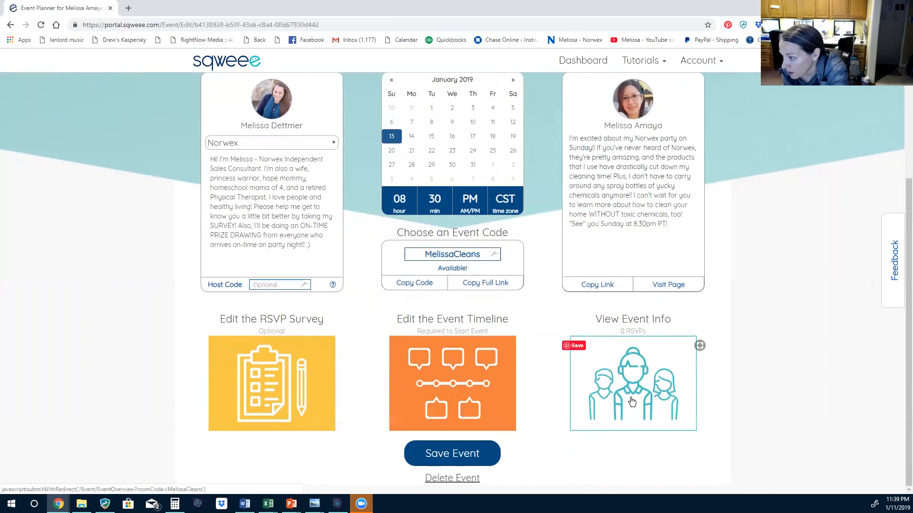
# Open the Norwex party's event info, check its empty chat and guest list, and expand the details
pyautogui.click(633, 381)
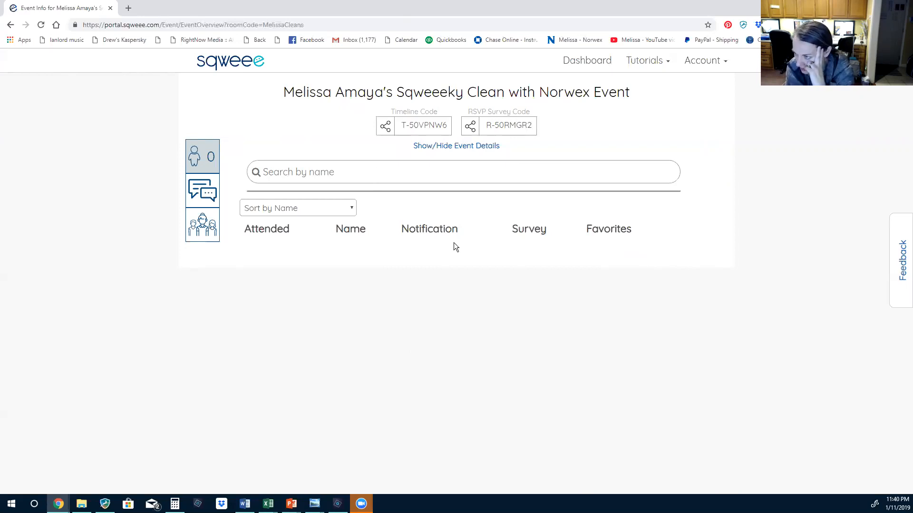
pyautogui.click(196, 189)
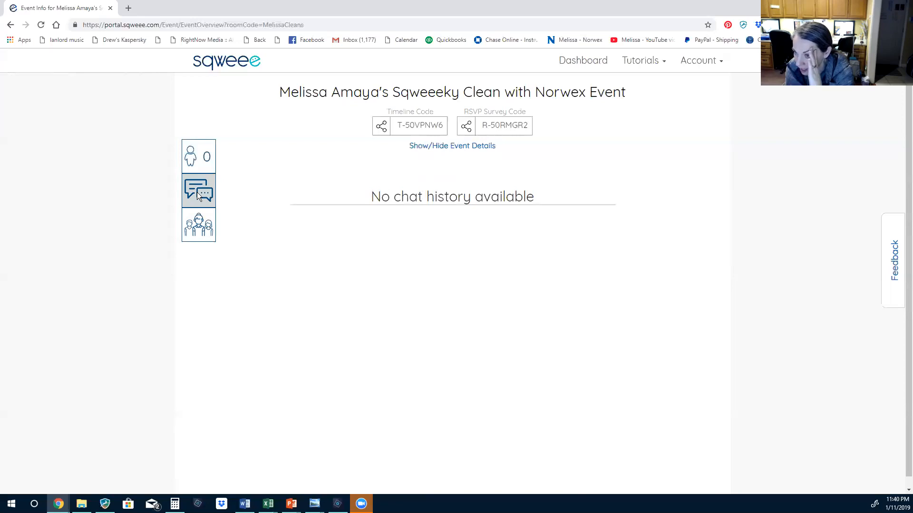
pyautogui.click(195, 221)
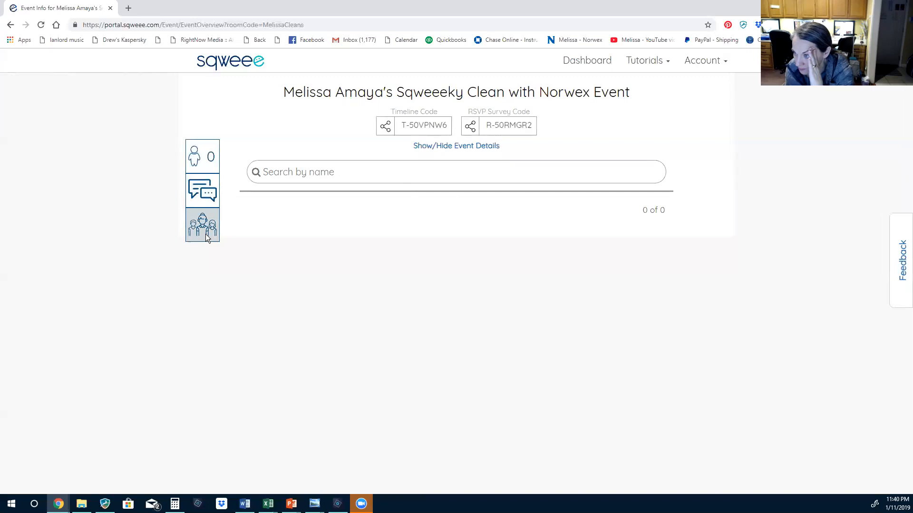
pyautogui.click(435, 150)
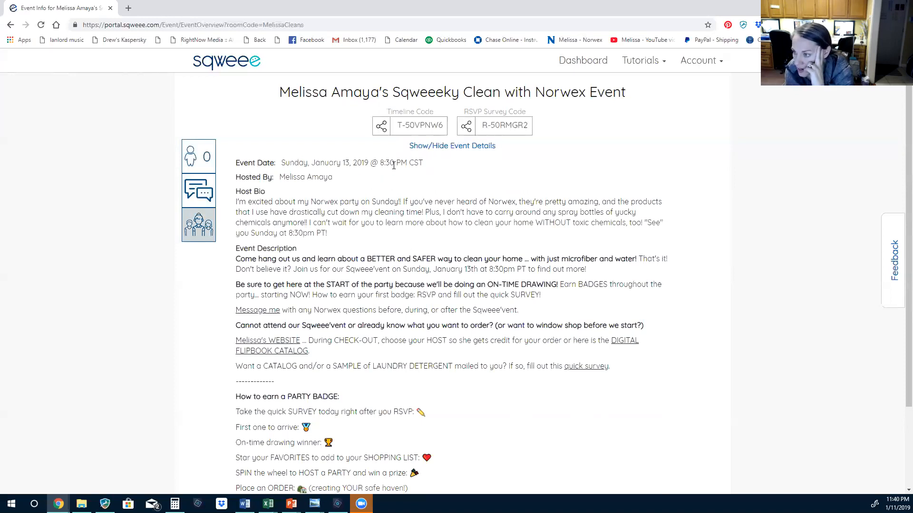
# Collapse and re-expand the event details, then select the host bio and description text
pyautogui.scroll(-2, 354, 251)
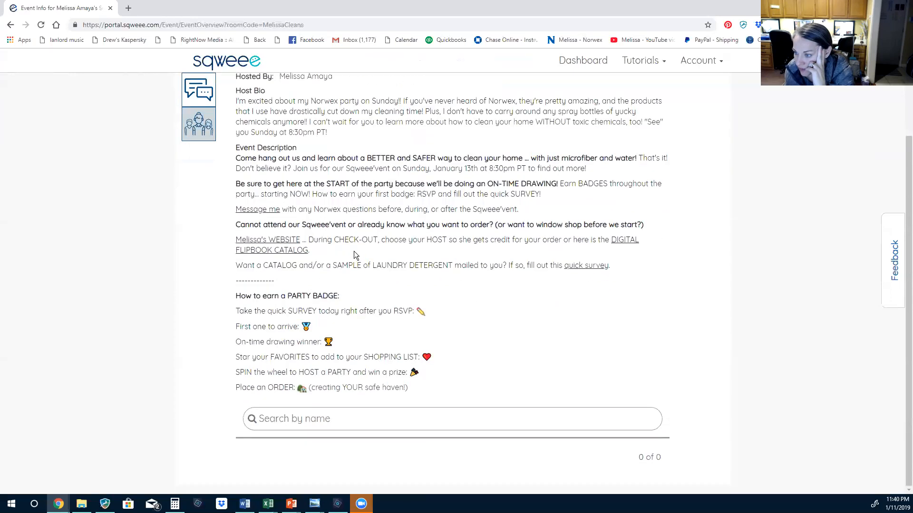
pyautogui.scroll(2, 400, 301)
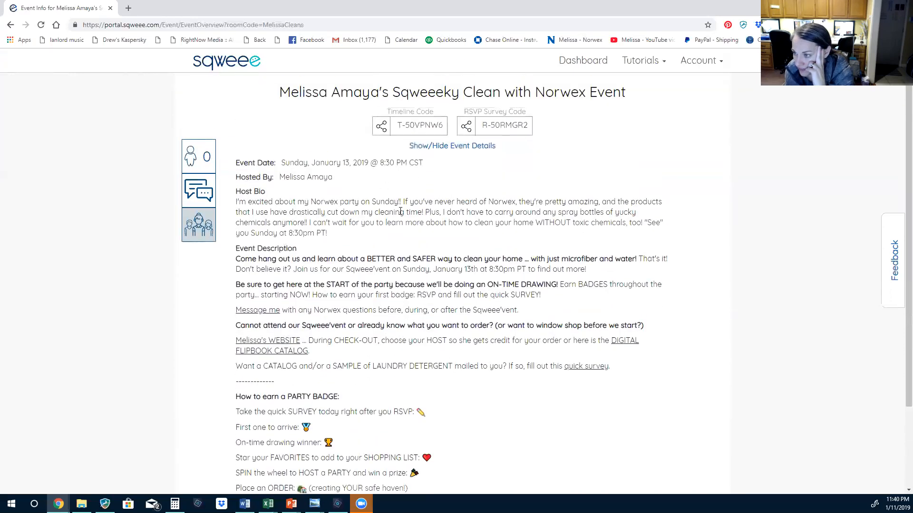
pyautogui.click(412, 146)
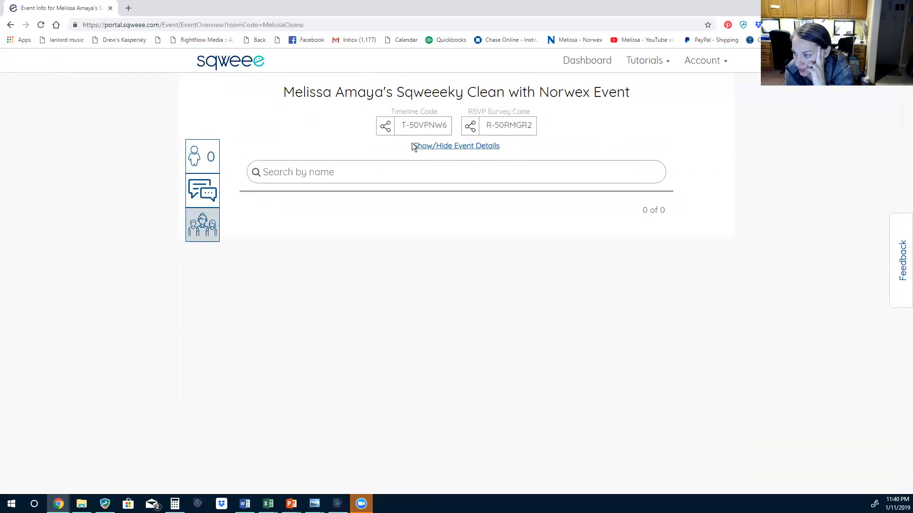
pyautogui.click(460, 148)
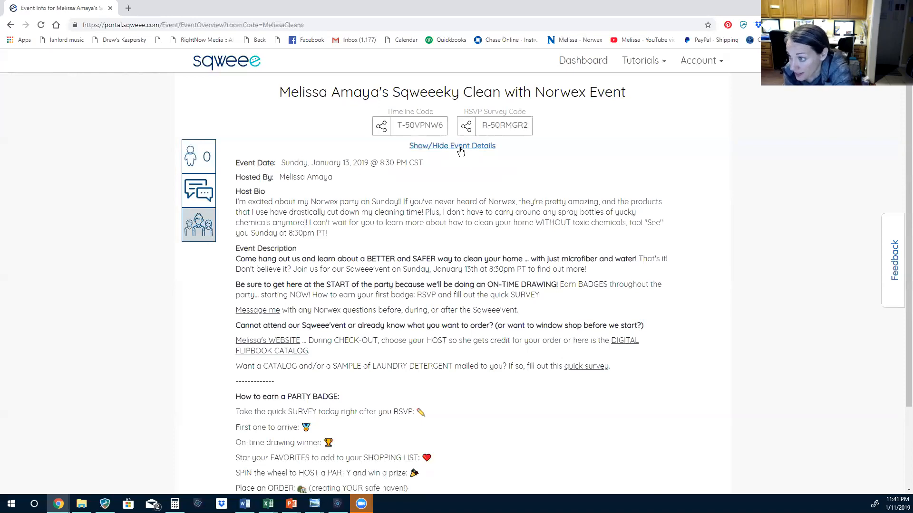
pyautogui.moveTo(236, 202); pyautogui.dragTo(628, 373)
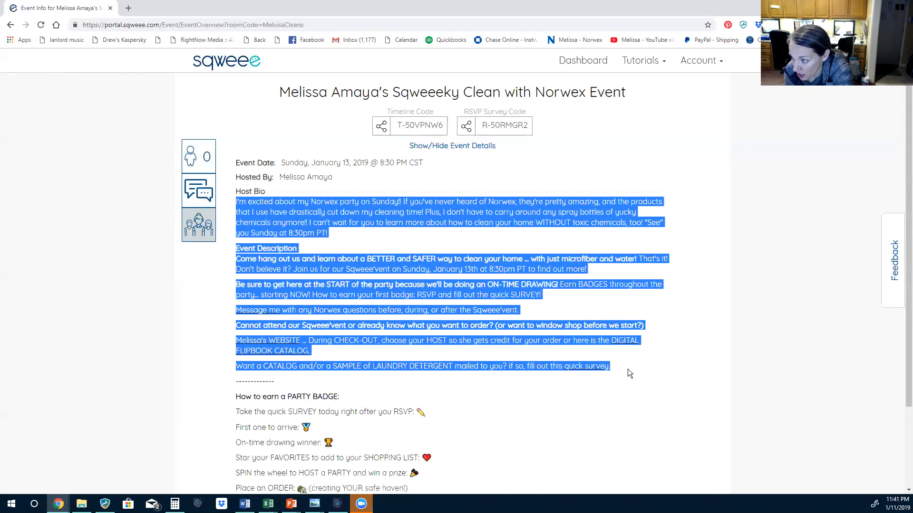
# Collapse the details again, copy the event's timeline code, and return to the Dashboard
pyautogui.click(450, 147)
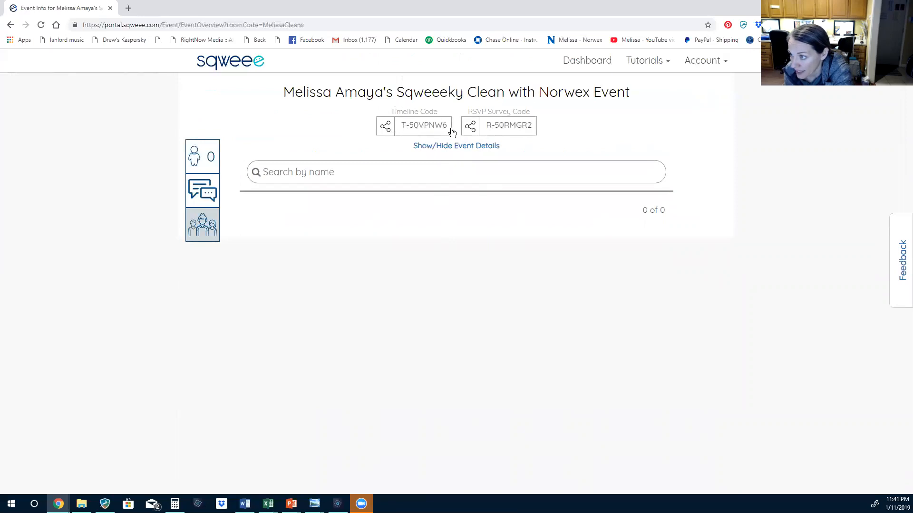
pyautogui.click(408, 123)
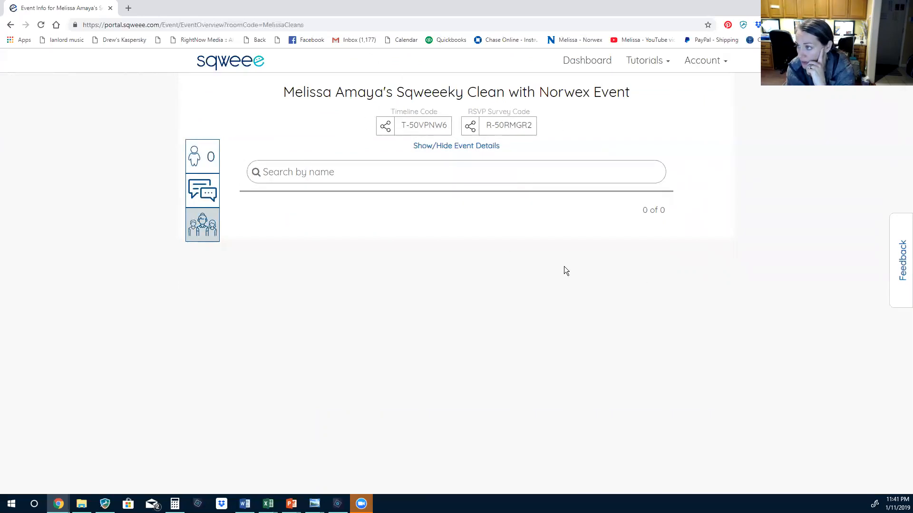
pyautogui.click(584, 63)
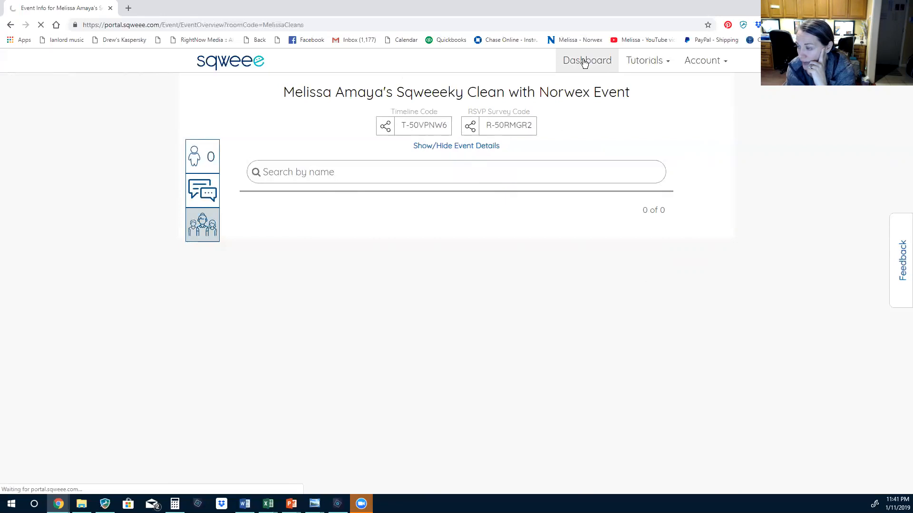
# List all scheduled events, go to page 2, and view the Norwex party's info
pyautogui.scroll(-5, 412, 367)
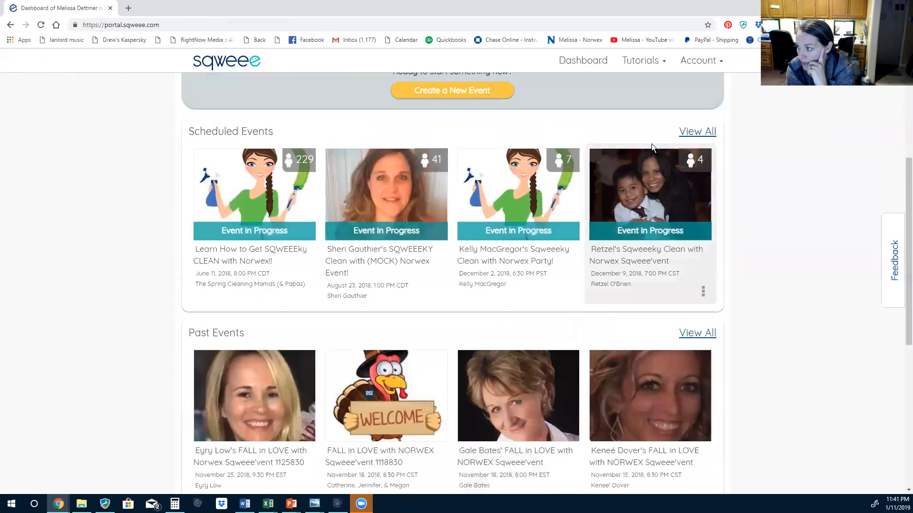
pyautogui.scroll(4, 651, 144)
pyautogui.click(697, 315)
pyautogui.click(481, 485)
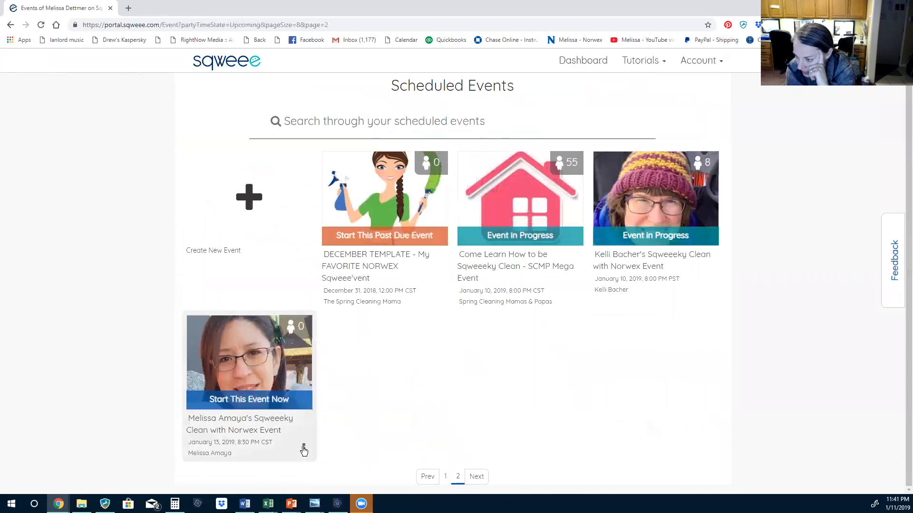
pyautogui.click(303, 449)
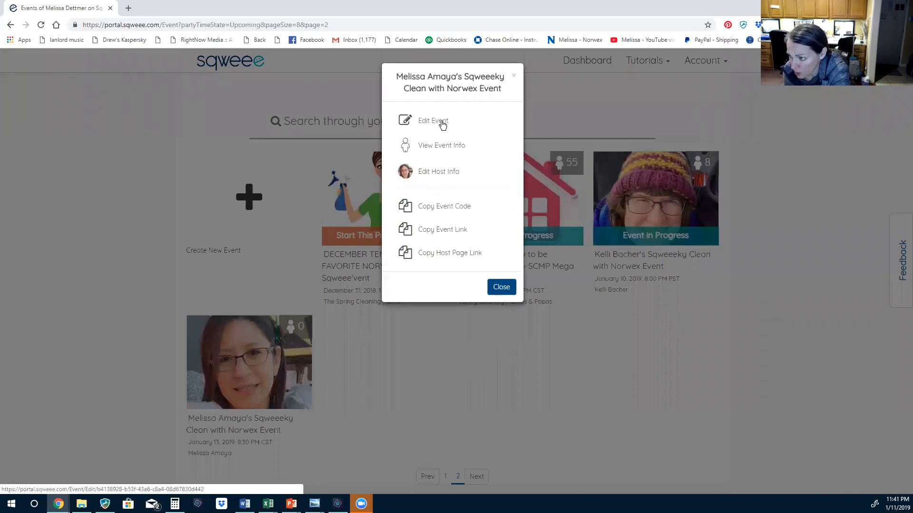
pyautogui.click(449, 148)
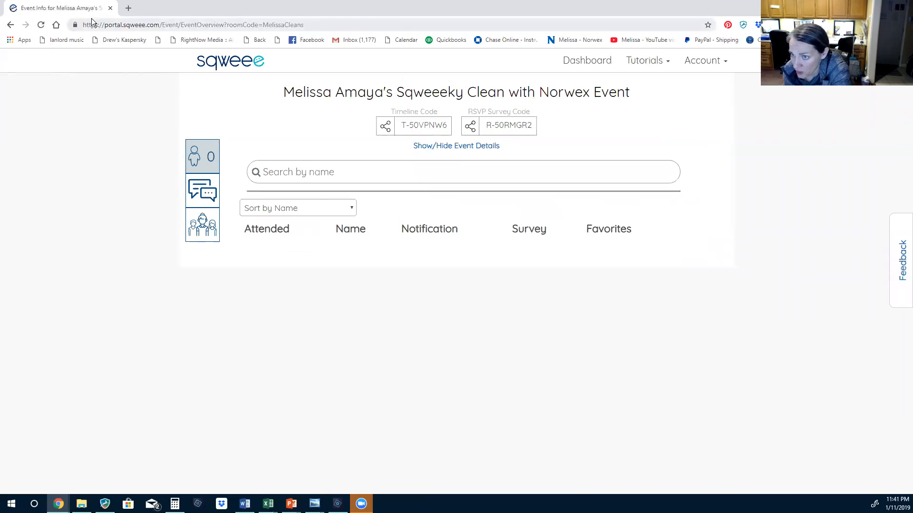
# Back on the events list, open the Norwex event's host page for editing
pyautogui.click(11, 24)
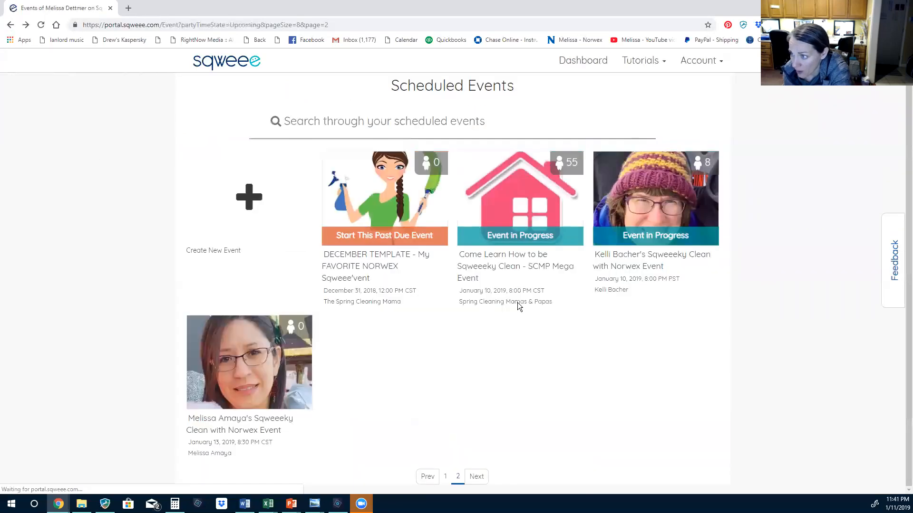
pyautogui.moveTo(307, 373)
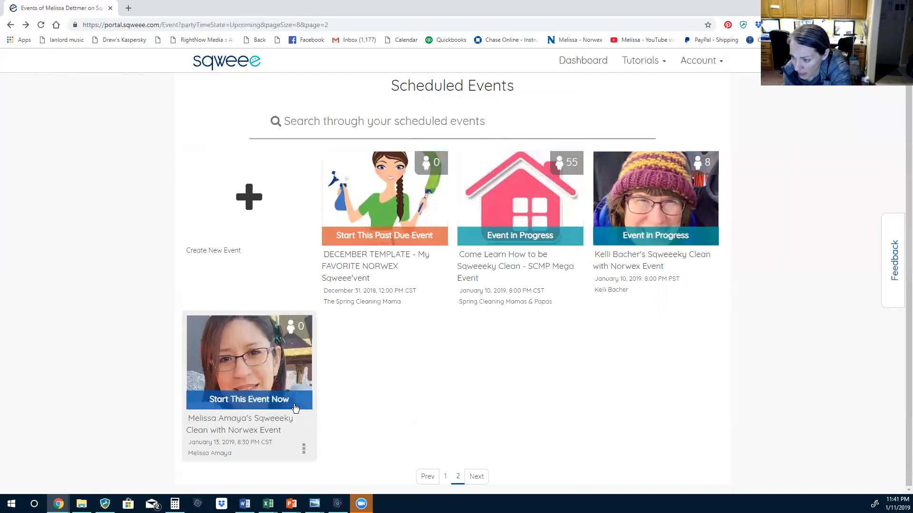
pyautogui.click(304, 449)
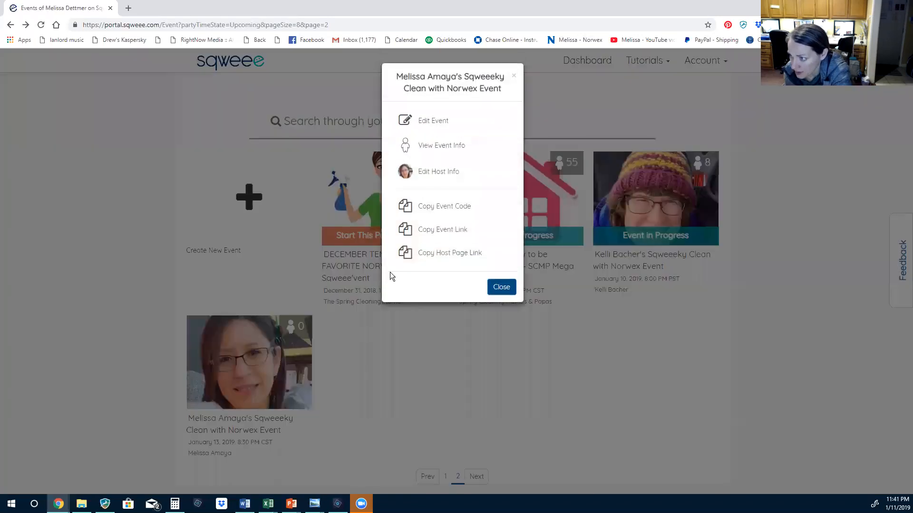
pyautogui.click(438, 173)
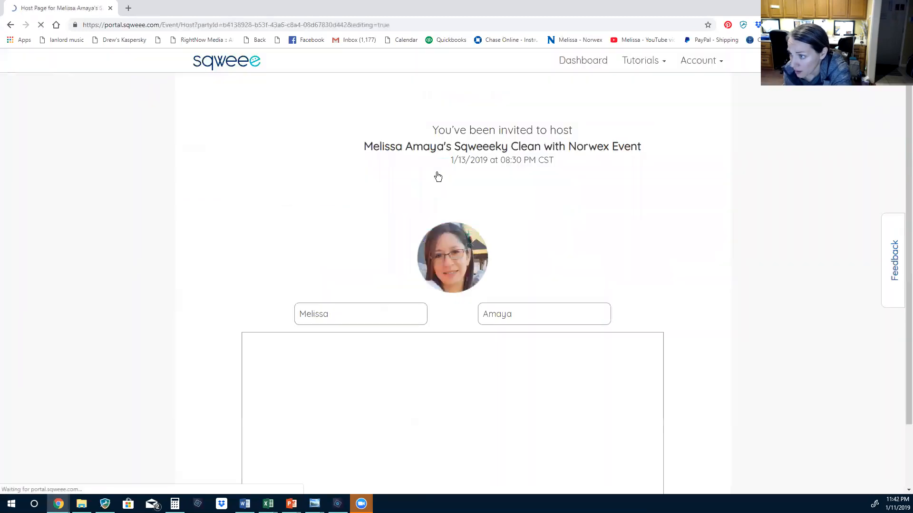
pyautogui.scroll(-3, 427, 384)
# Return to Scheduled Events and copy the Norwex event's code and event link
pyautogui.scroll(3, 438, 402)
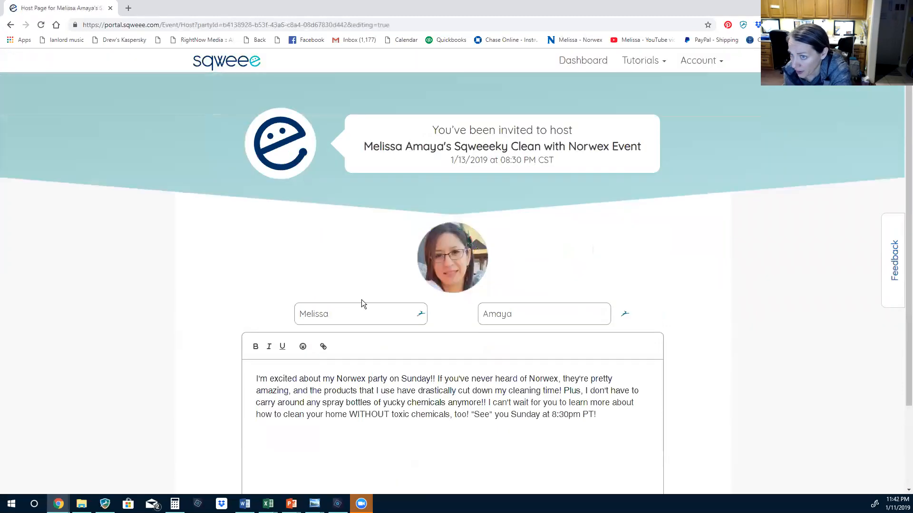
pyautogui.click(11, 25)
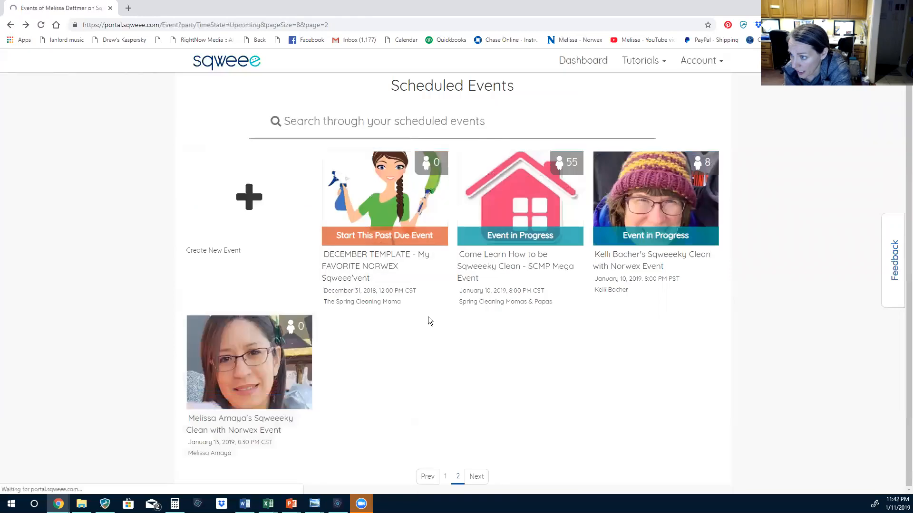
pyautogui.click(306, 451)
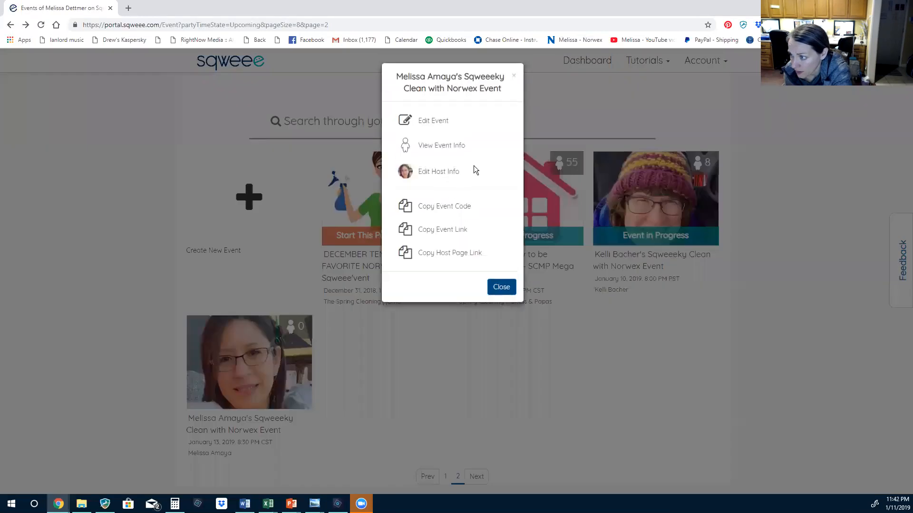
pyautogui.click(455, 210)
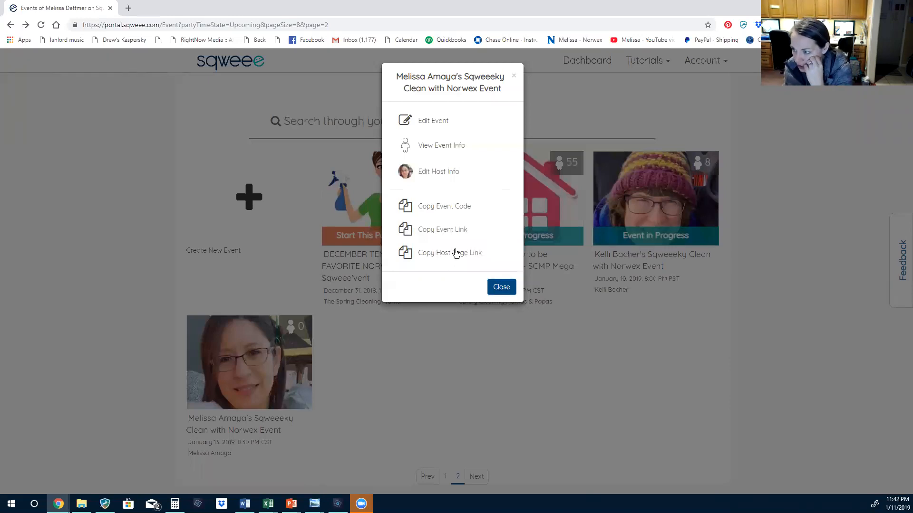
pyautogui.click(438, 233)
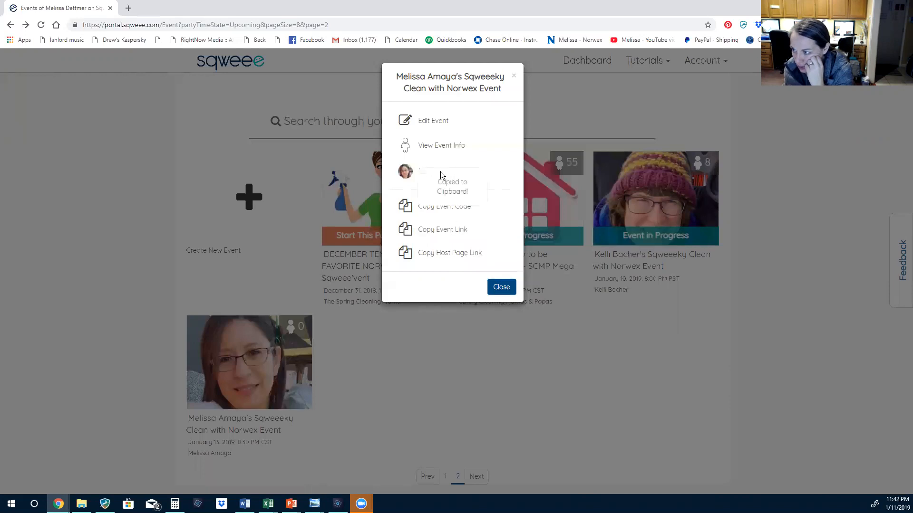
# Paste the copied event link into the address bar to check it
pyautogui.click(275, 25)
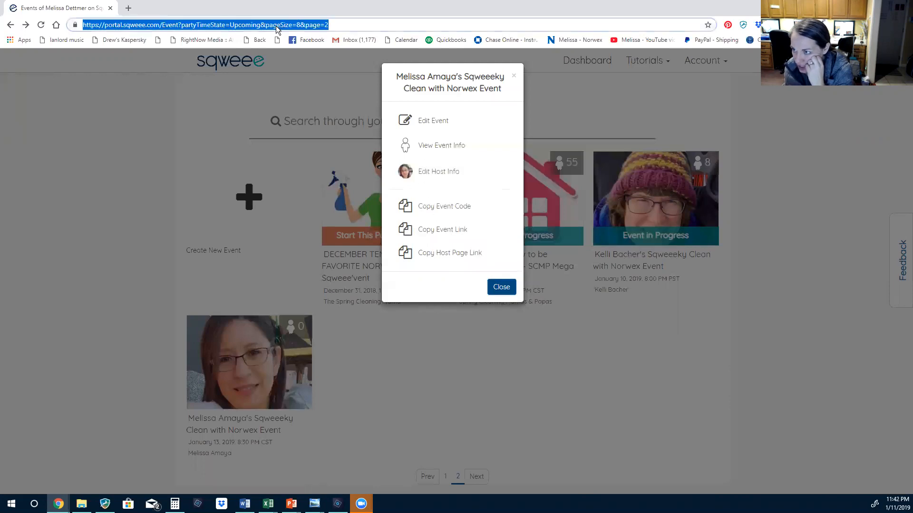
pyautogui.rightClick(276, 26)
pyautogui.click(294, 89)
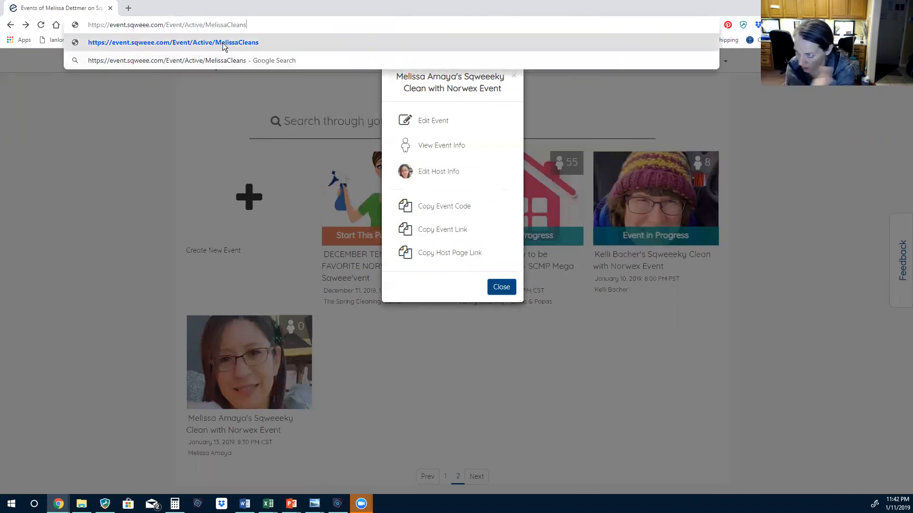
pyautogui.moveTo(251, 26); pyautogui.dragTo(156, 195)
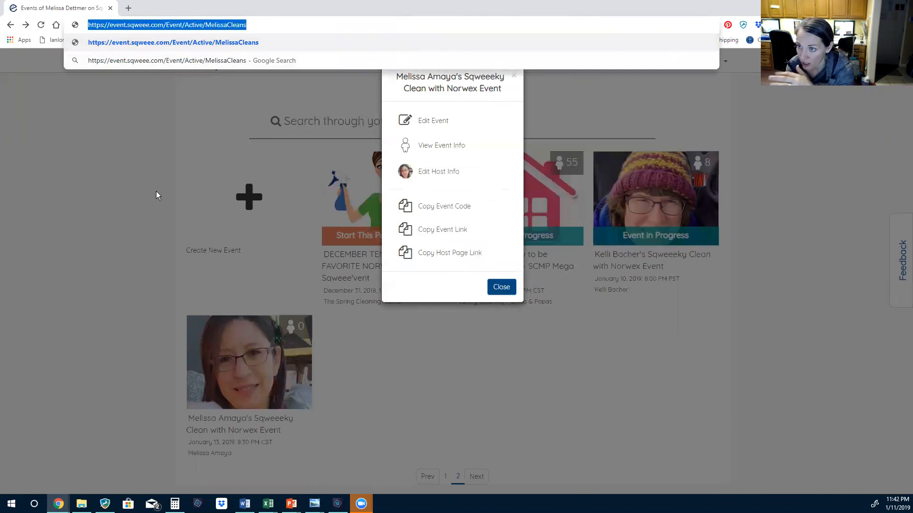
pyautogui.click(90, 126)
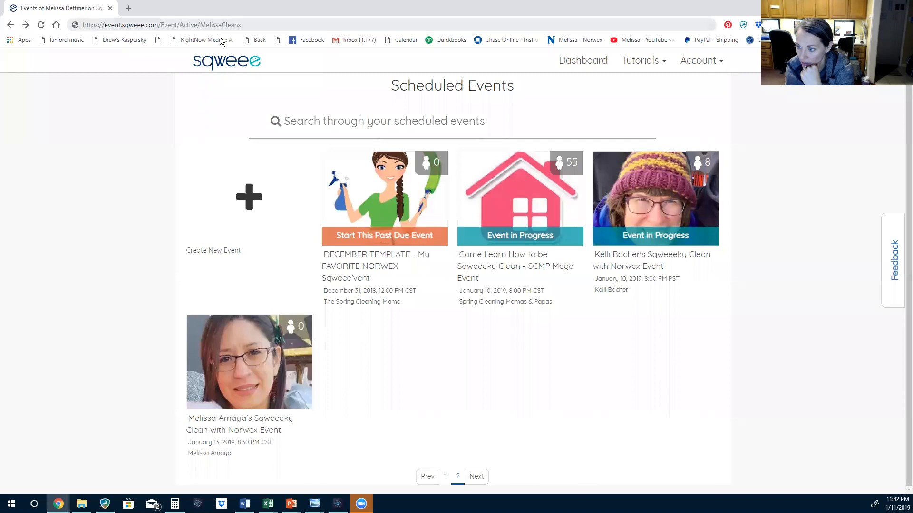
# Copy the Norwex event's host page link and paste it into the address bar without loading
pyautogui.click(305, 448)
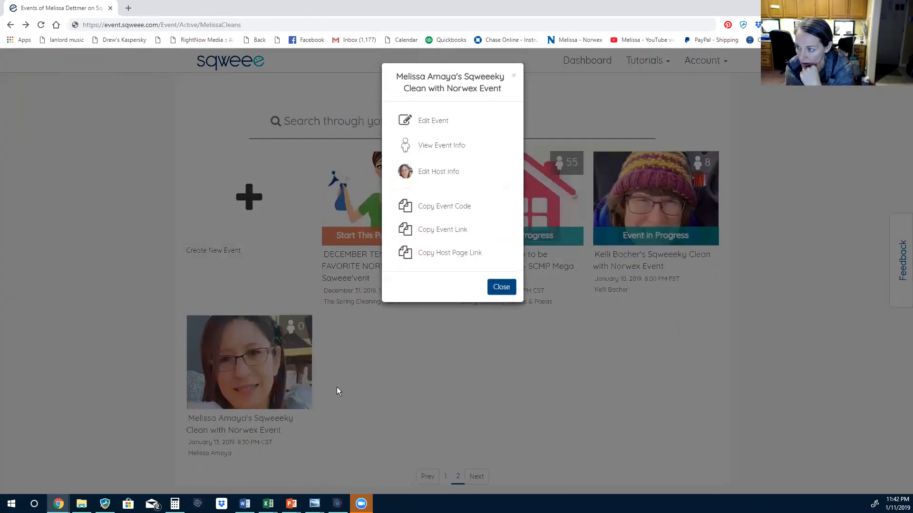
pyautogui.click(447, 257)
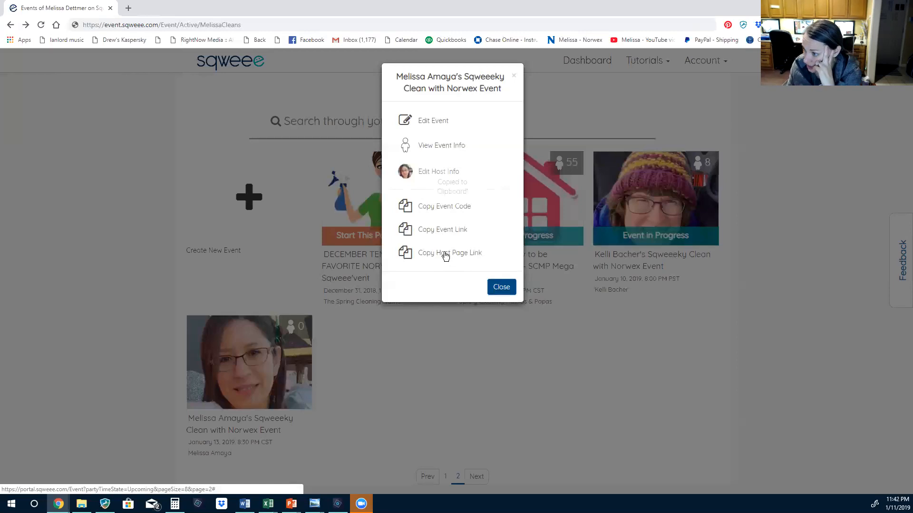
pyautogui.click(157, 24)
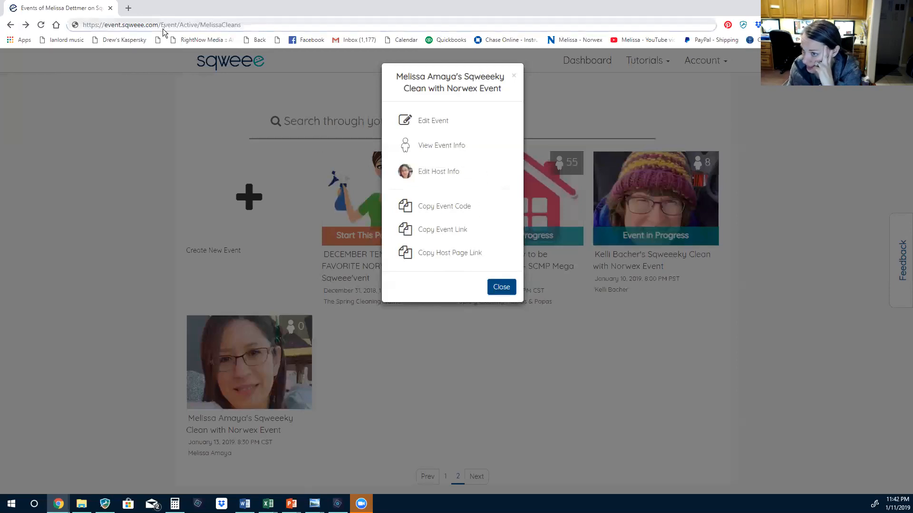
pyautogui.rightClick(163, 24)
pyautogui.click(179, 92)
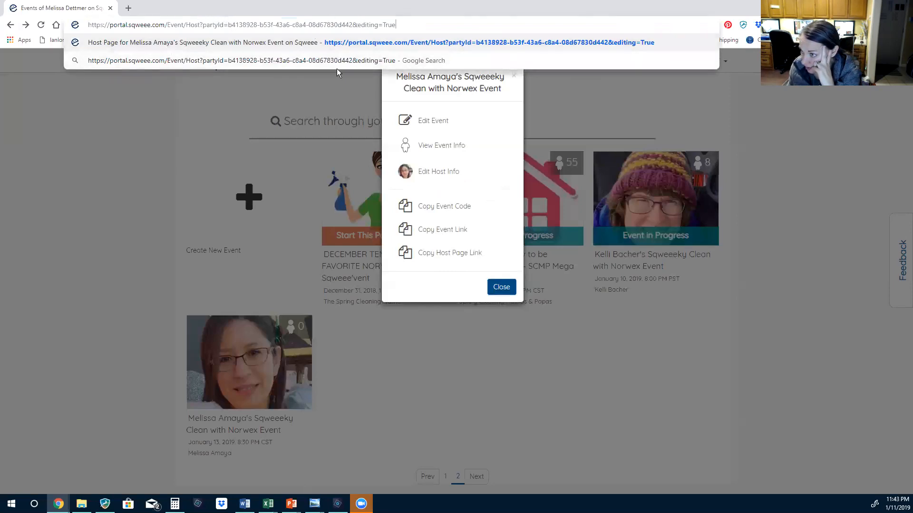
pyautogui.click(92, 132)
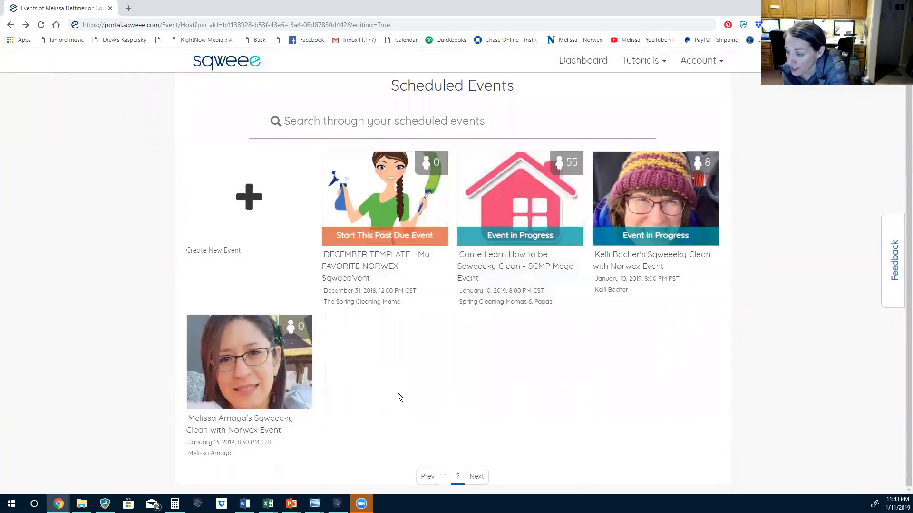
# Return to page 1, review the Dashboard's next event date, then reopen the full Scheduled Events list
pyautogui.click(428, 481)
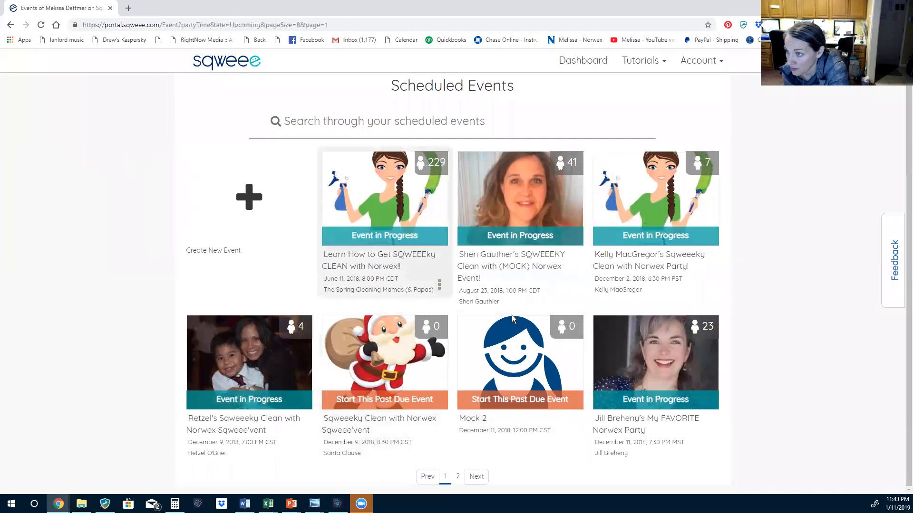
pyautogui.click(577, 60)
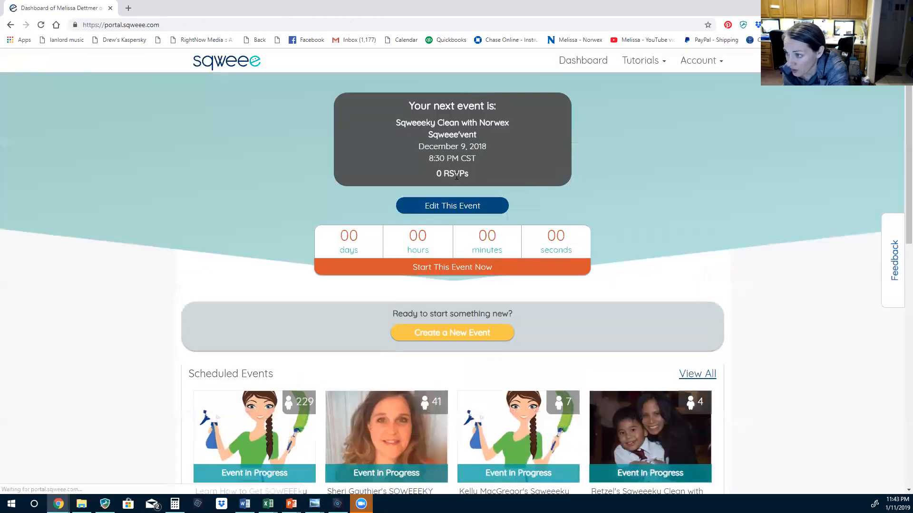
pyautogui.moveTo(419, 148); pyautogui.dragTo(469, 151)
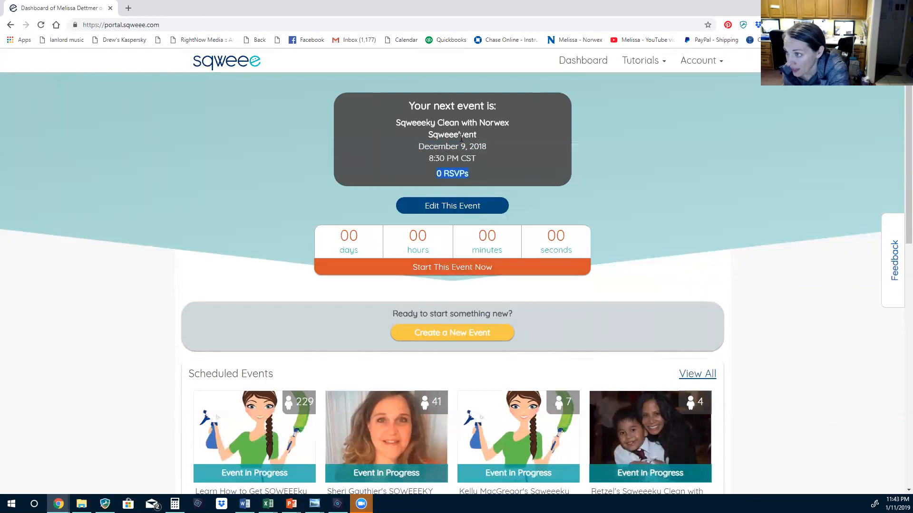
pyautogui.scroll(-4, 743, 421)
pyautogui.scroll(-6, 580, 366)
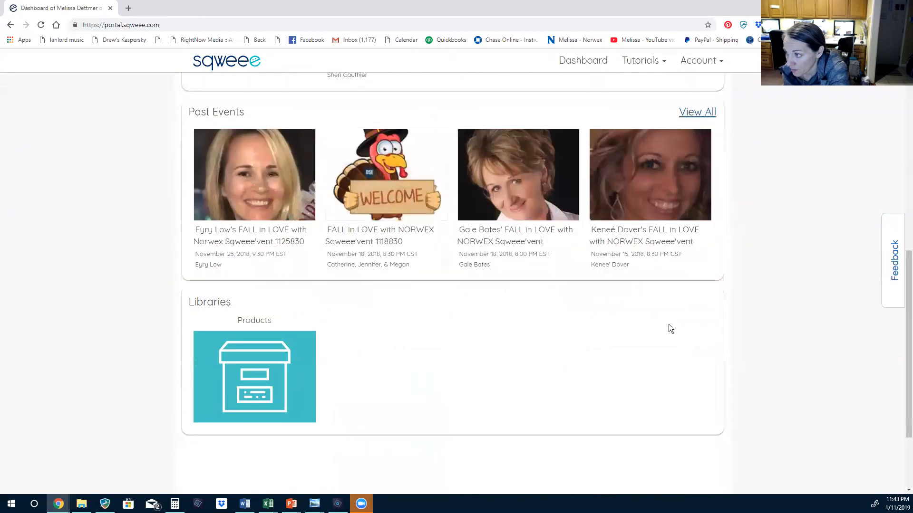
pyautogui.scroll(10, 668, 326)
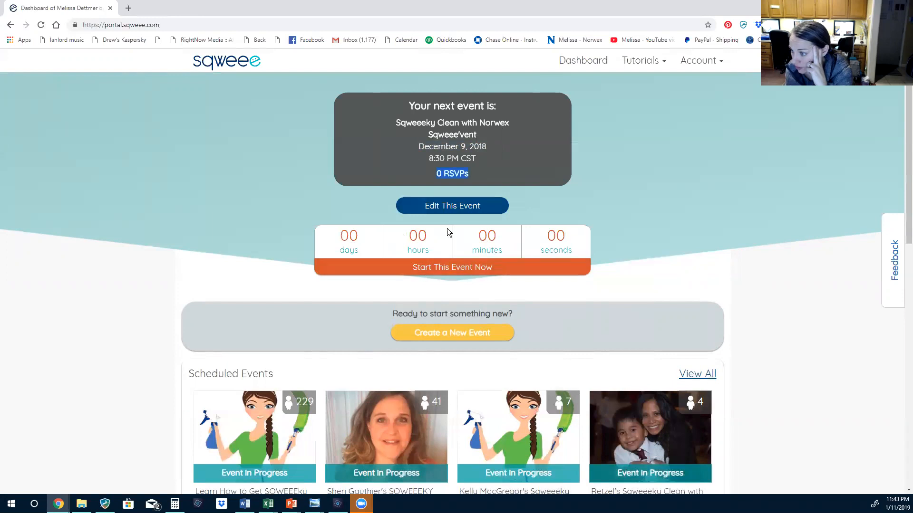
pyautogui.scroll(-2, 619, 307)
pyautogui.click(697, 294)
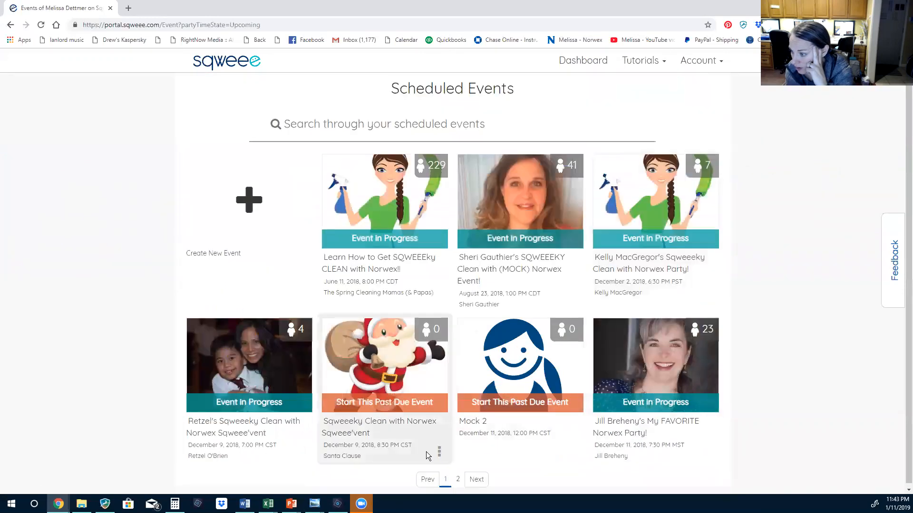
# Move to page 2 of Scheduled Events to find the January 13, 2019 Norwex party
pyautogui.click(469, 473)
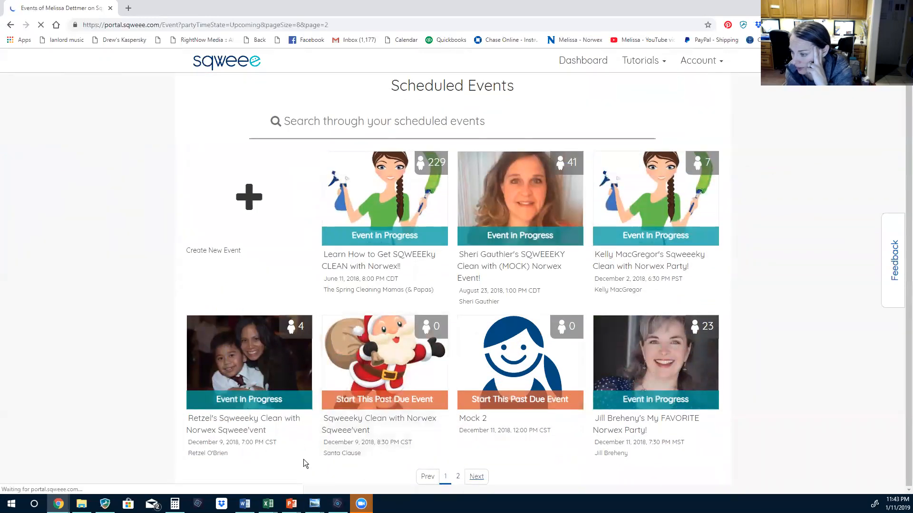
pyautogui.moveTo(266, 440)
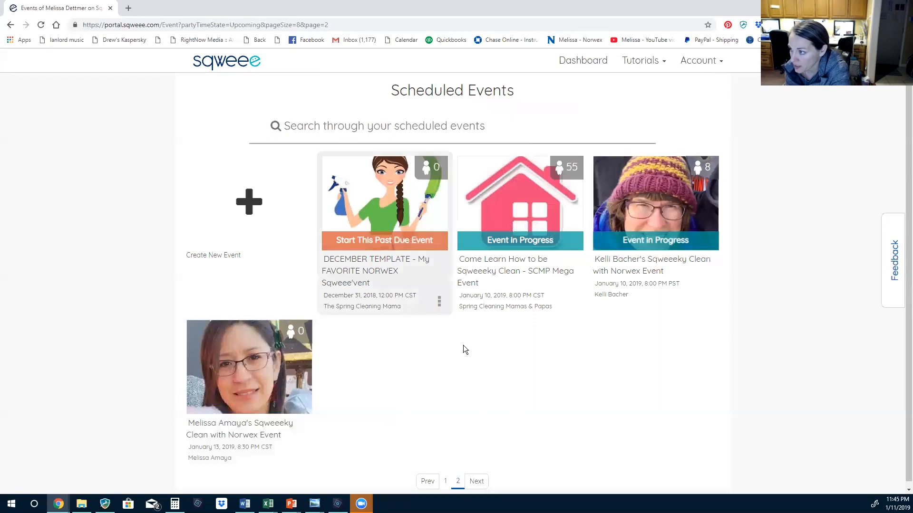
pyautogui.scroll(-1, 396, 391)
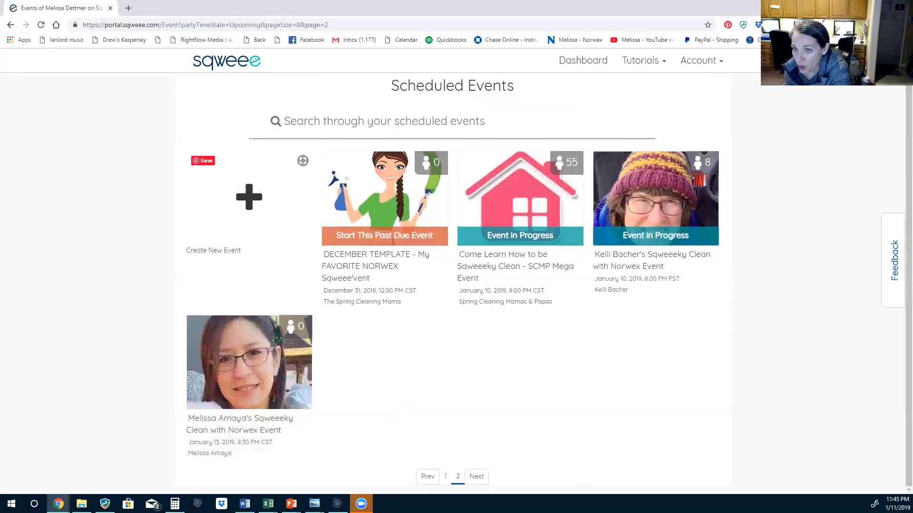